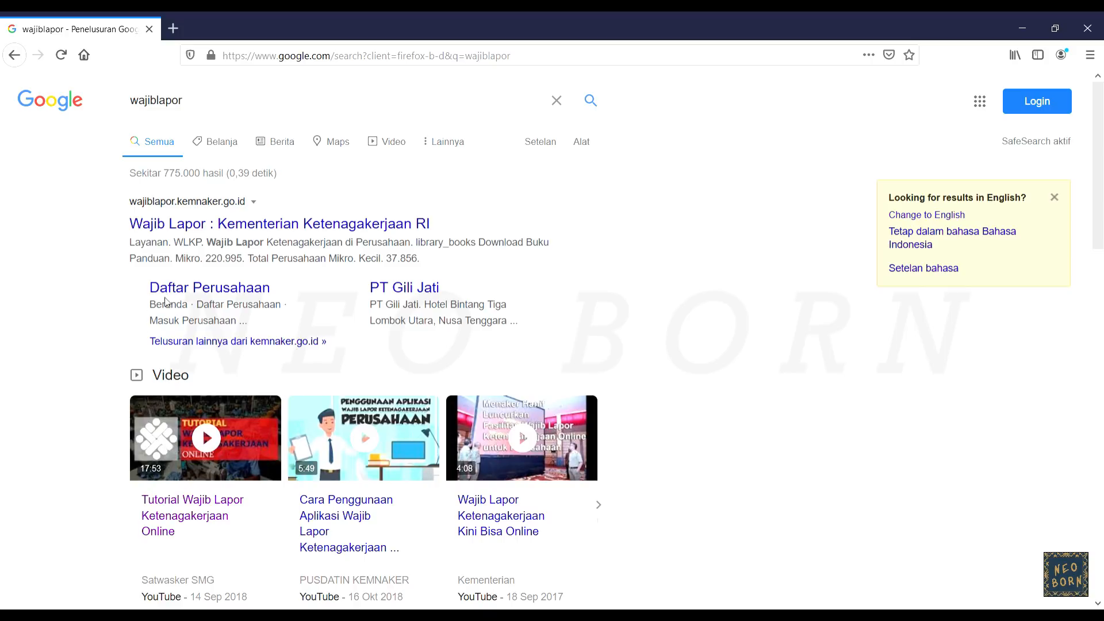
Open the official Wajib Lapor Kemnaker site from the search results and scroll through its homepage.
{"action": "left_click", "coordinate": [200, 228]}
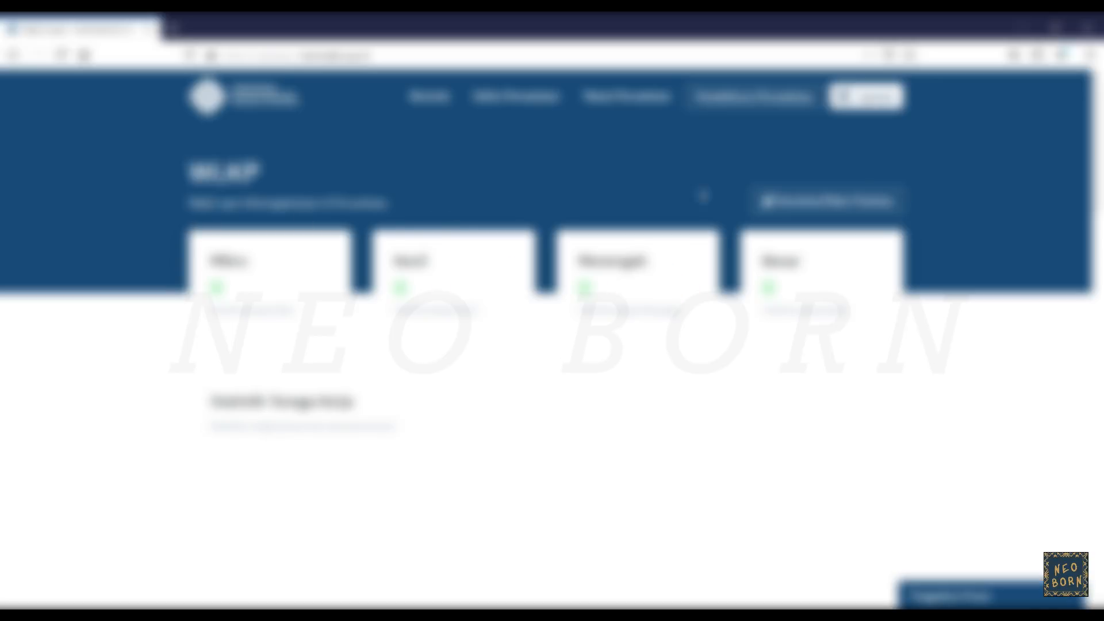
{"action": "left_click_drag", "start_coordinate": [1099, 161], "coordinate": [1038, 142]}
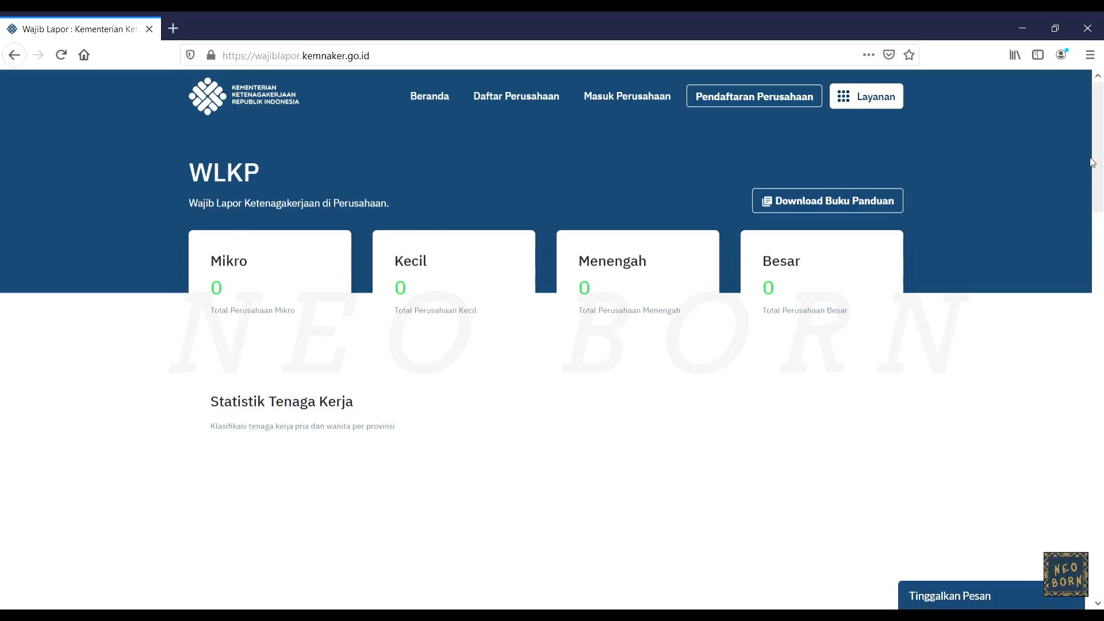
{"action": "mouse_move", "coordinate": [1098, 163]}
{"action": "left_mouse_down"}
{"action": "mouse_move", "coordinate": [1099, 526]}
{"action": "mouse_move", "coordinate": [1036, 136]}
{"action": "left_mouse_up"}
{"action": "left_click", "coordinate": [856, 108]}
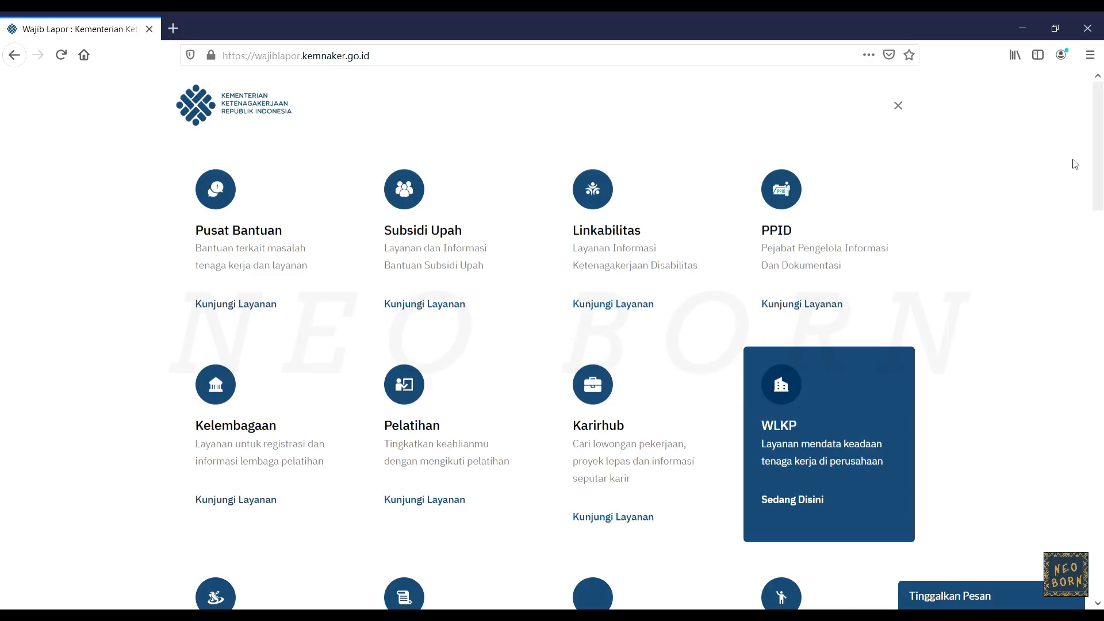
{"action": "left_click_drag", "start_coordinate": [1103, 152], "coordinate": [1103, 375]}
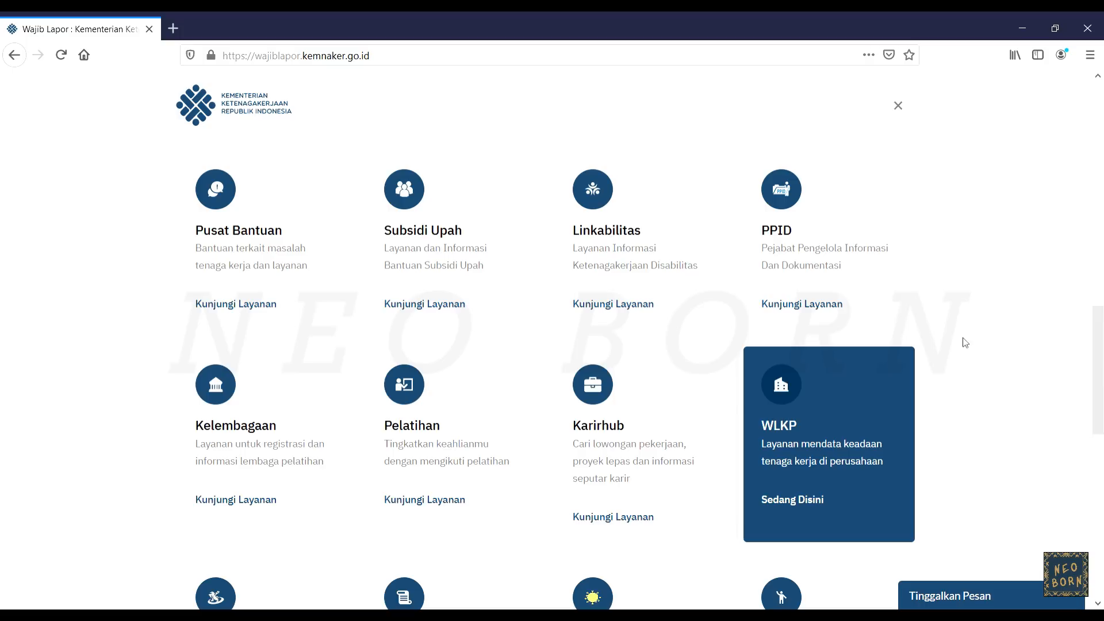
{"action": "scroll", "coordinate": [966, 343], "scroll_direction": "down", "scroll_amount": 4}
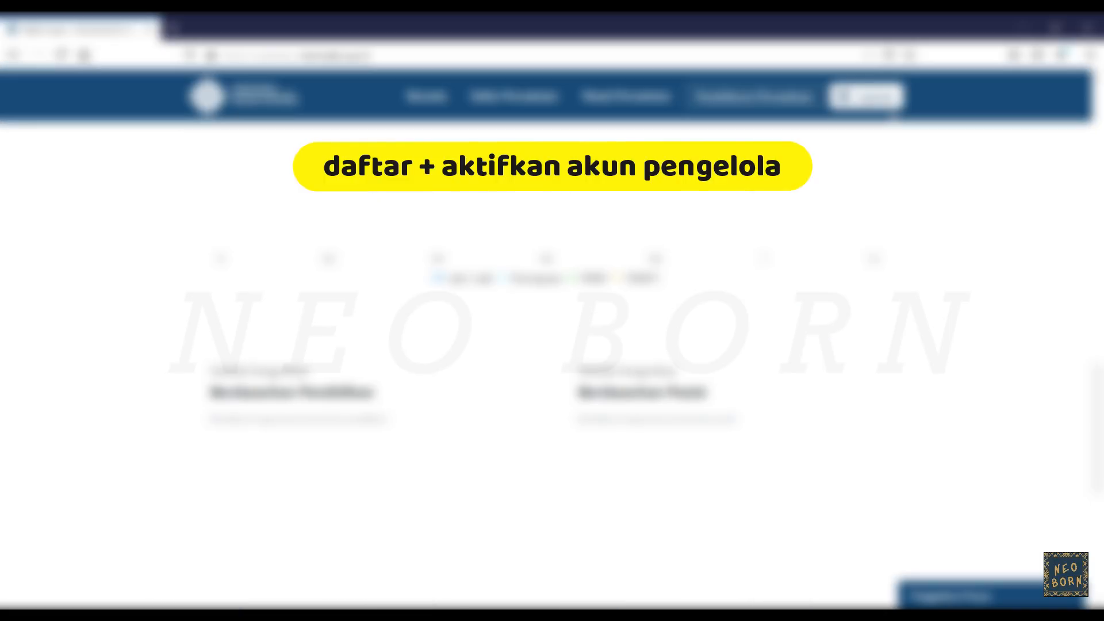
{"action": "left_click_drag", "start_coordinate": [1101, 407], "coordinate": [1050, 99]}
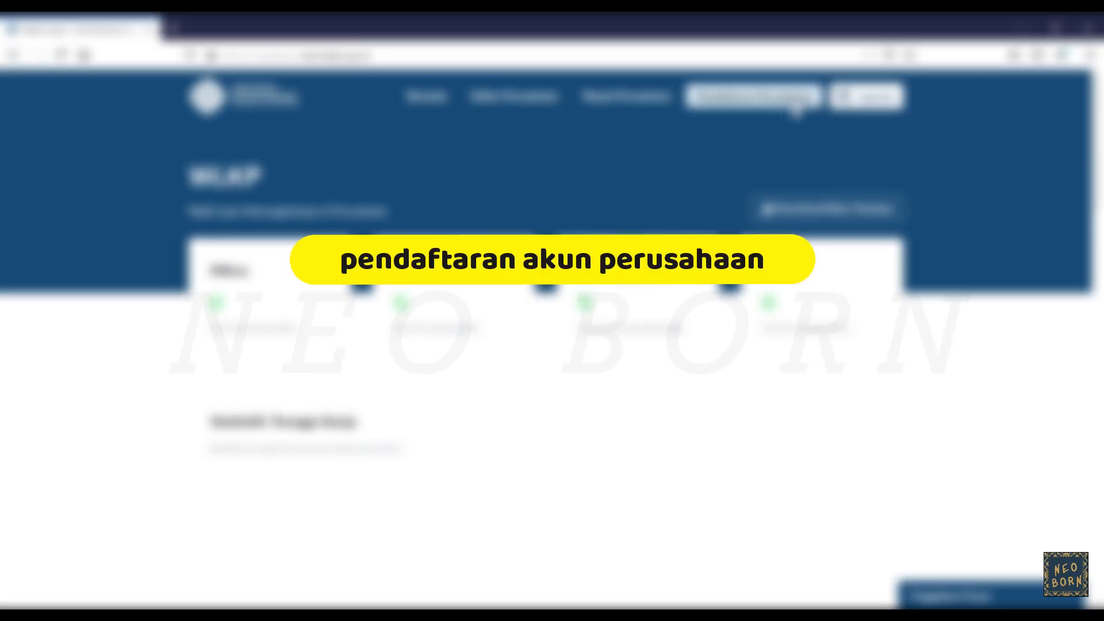
{"action": "left_click", "coordinate": [659, 97]}
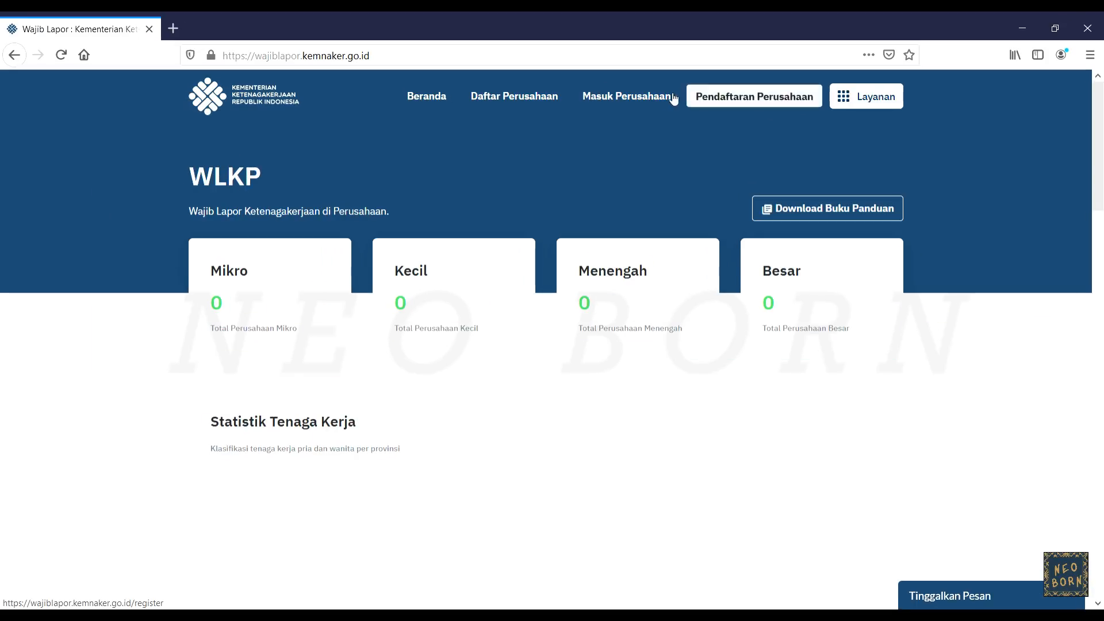
Go to the Masuk Perusahaan login page and choose Daftar Sekarang to register a new account.
{"action": "left_click", "coordinate": [661, 97]}
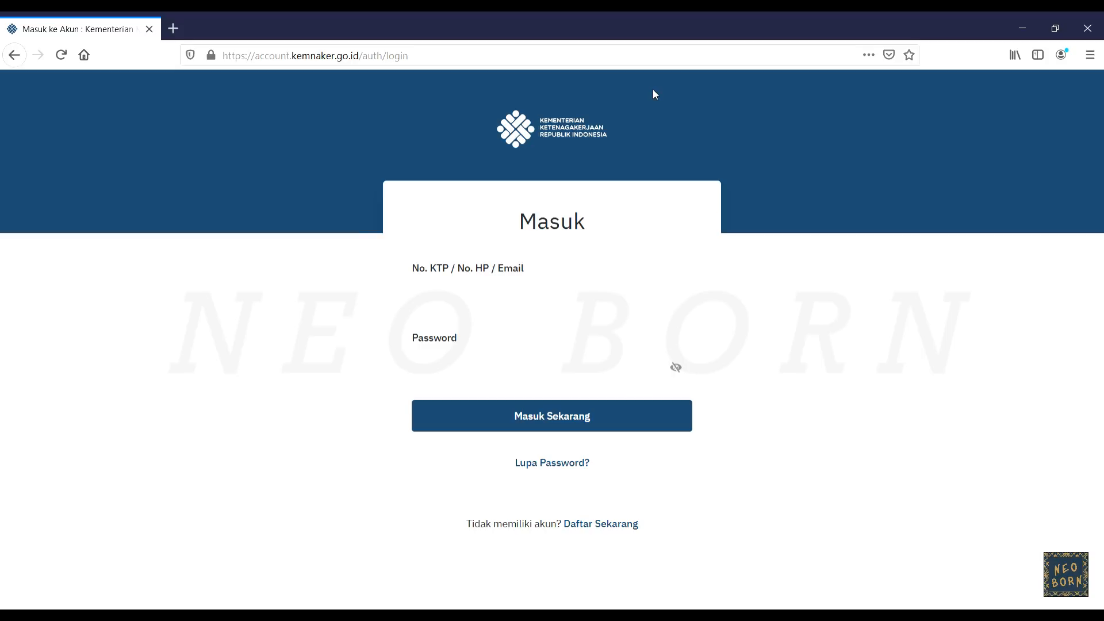
{"action": "left_click", "coordinate": [600, 524]}
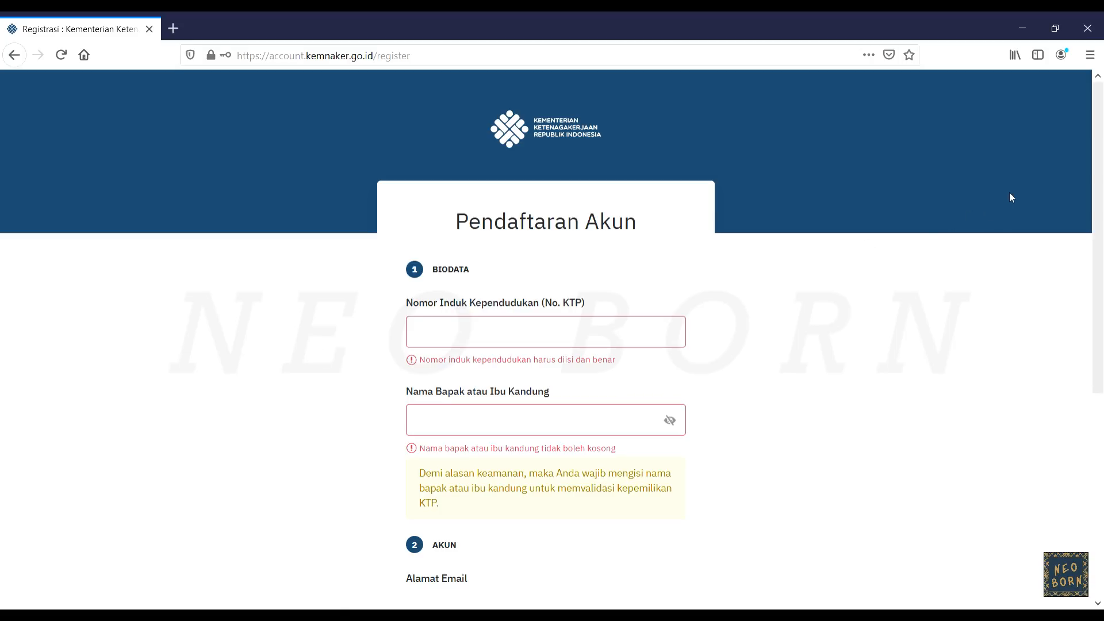
{"action": "scroll", "coordinate": [1100, 197], "scroll_direction": "down", "scroll_amount": 1}
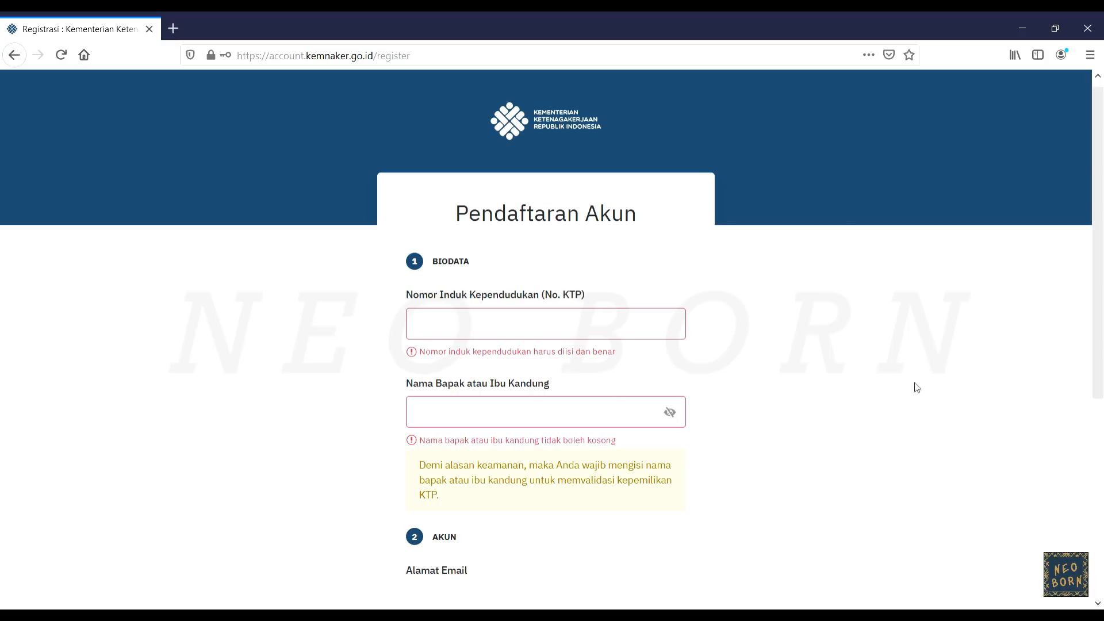
{"action": "left_click_drag", "start_coordinate": [1098, 322], "coordinate": [1102, 425]}
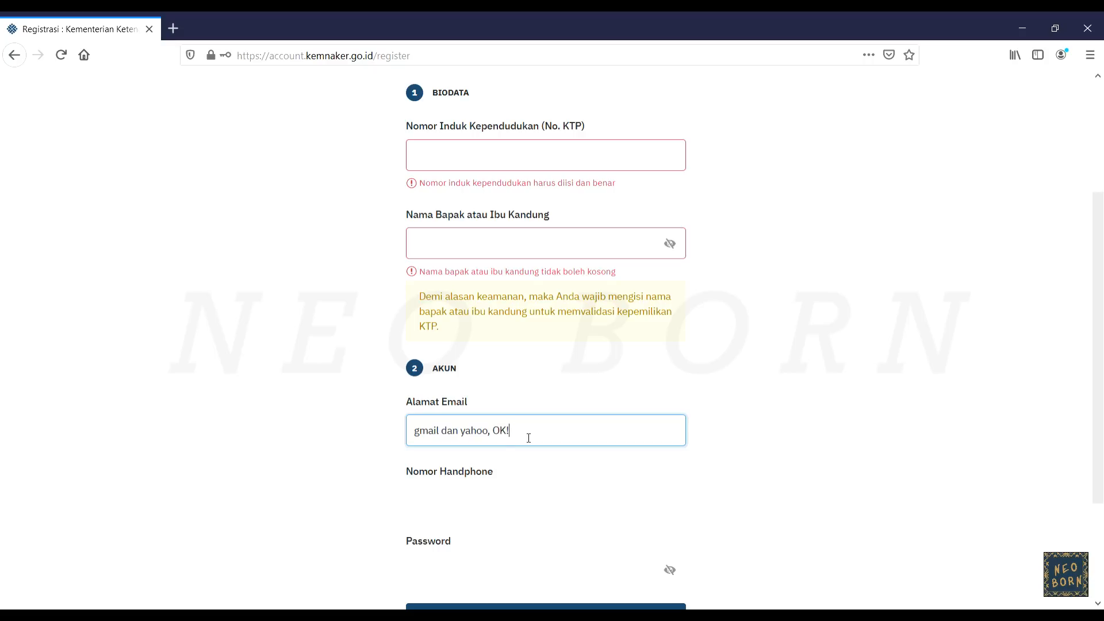
{"action": "key", "text": "BackSpace"}
{"action": "key", "text": "BackSpace"}
{"action": "key", "text": "BackSpace"}
{"action": "key", "text": "BackSpace"}
{"action": "key", "text": "BackSpace"}
{"action": "key", "text": "BackSpace"}
{"action": "key", "text": "BackSpace"}
{"action": "key", "text": "BackSpace"}
{"action": "key", "text": "BackSpace"}
{"action": "key", "text": "BackSpace"}
{"action": "key", "text": "BackSpace"}
{"action": "key", "text": "BackSpace"}
{"action": "key", "text": "BackSpace"}
{"action": "key", "text": "BackSpace"}
{"action": "key", "text": "BackSpace"}
{"action": "key", "text": "BackSpace"}
{"action": "key", "text": "BackSpace"}
{"action": "key", "text": "BackSpace"}
Move to the mobile phone number field and clear the example note from it.
{"action": "scroll", "coordinate": [528, 438], "scroll_direction": "down", "scroll_amount": 2}
{"action": "left_click", "coordinate": [432, 375]}
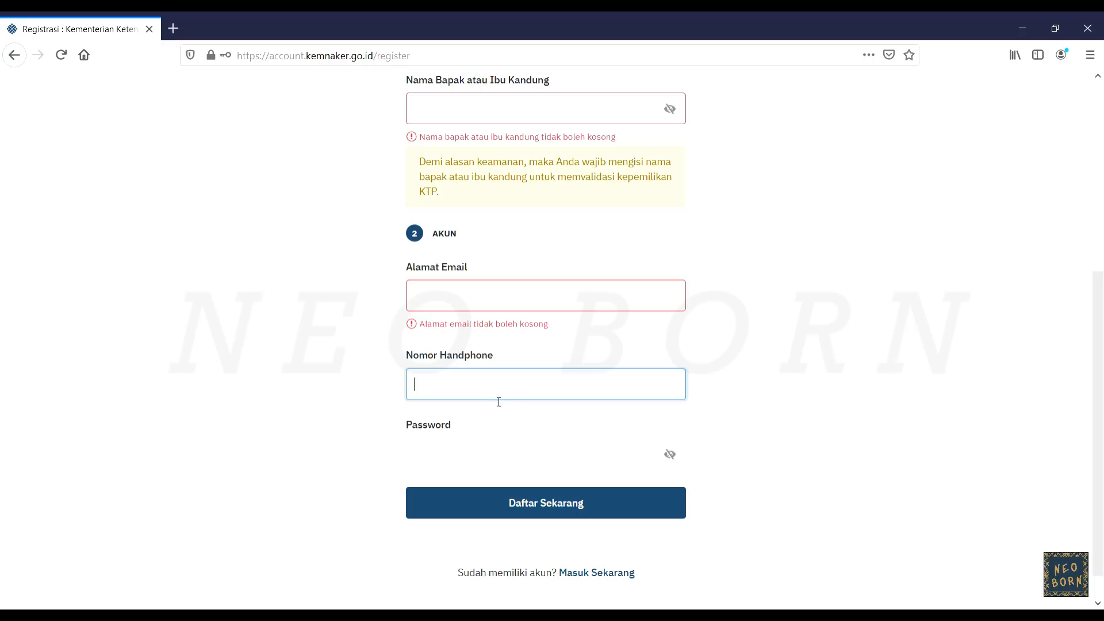
{"action": "type", "text": "nomor hape yang aktif!"}
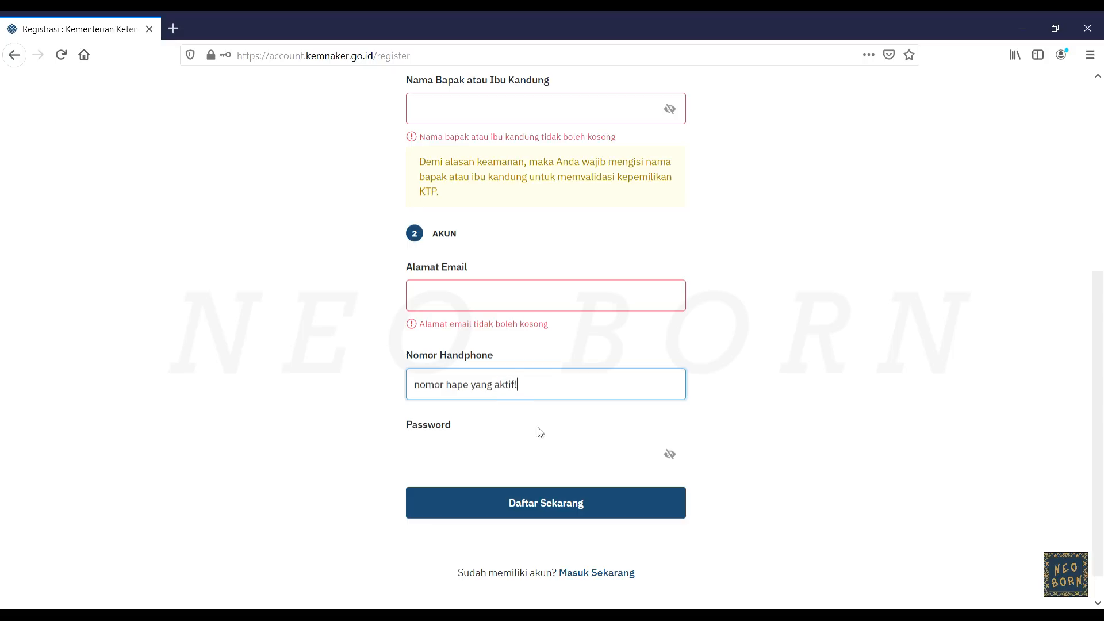
{"action": "left_click_drag", "start_coordinate": [540, 395], "coordinate": [360, 384]}
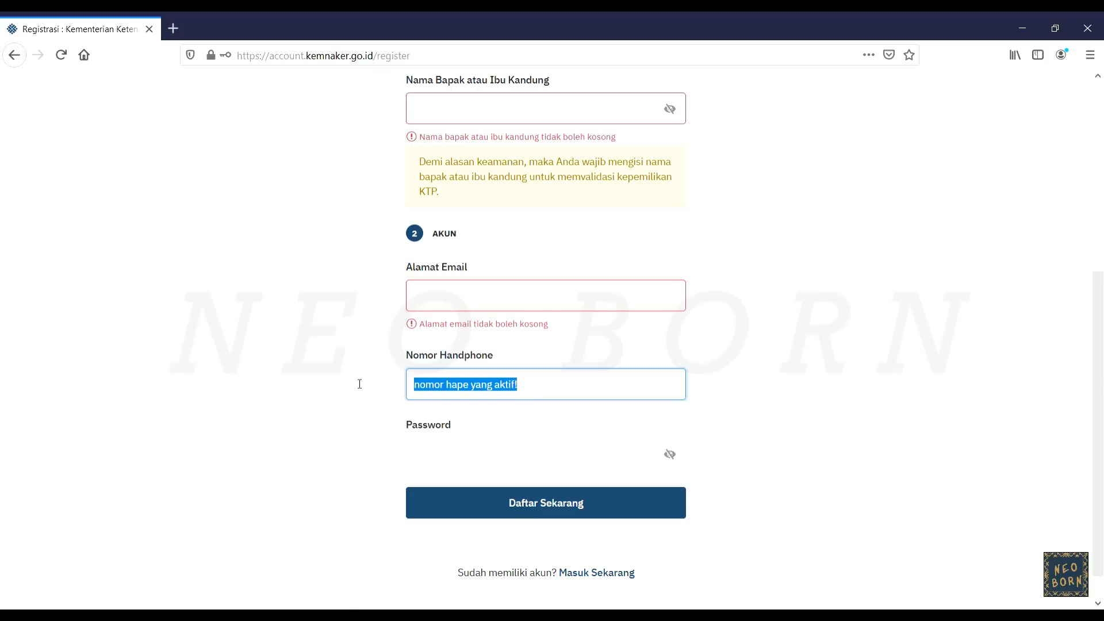
{"action": "key", "text": "BackSpace"}
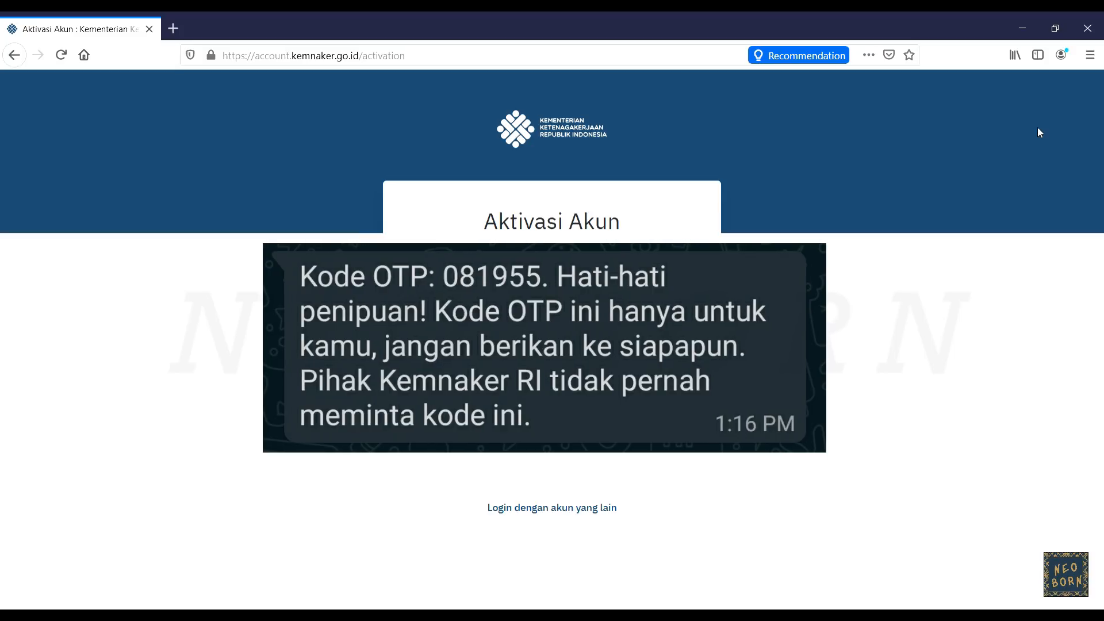
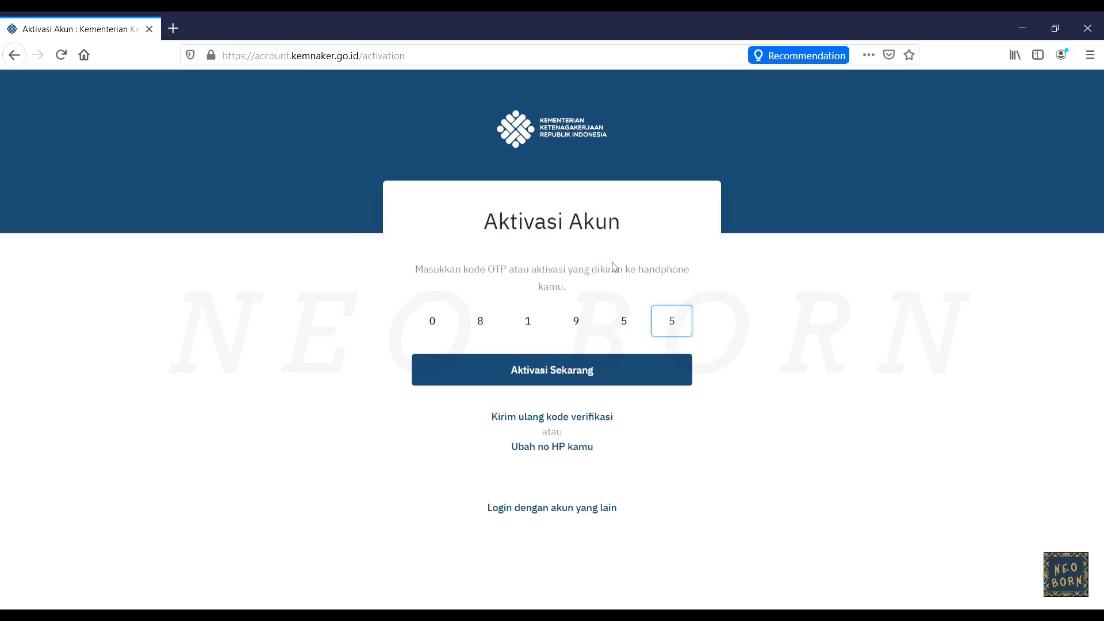
Enter the SMS verification code and activate the account with Aktivasi Sekarang.
{"action": "left_click", "coordinate": [561, 370]}
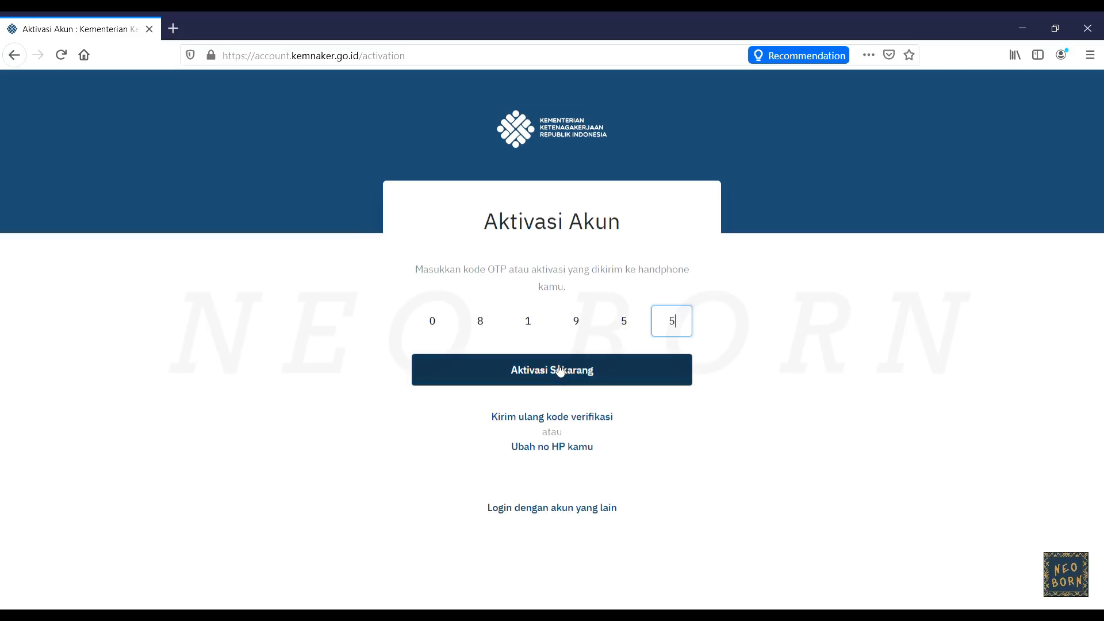
{"action": "left_click", "coordinate": [560, 370]}
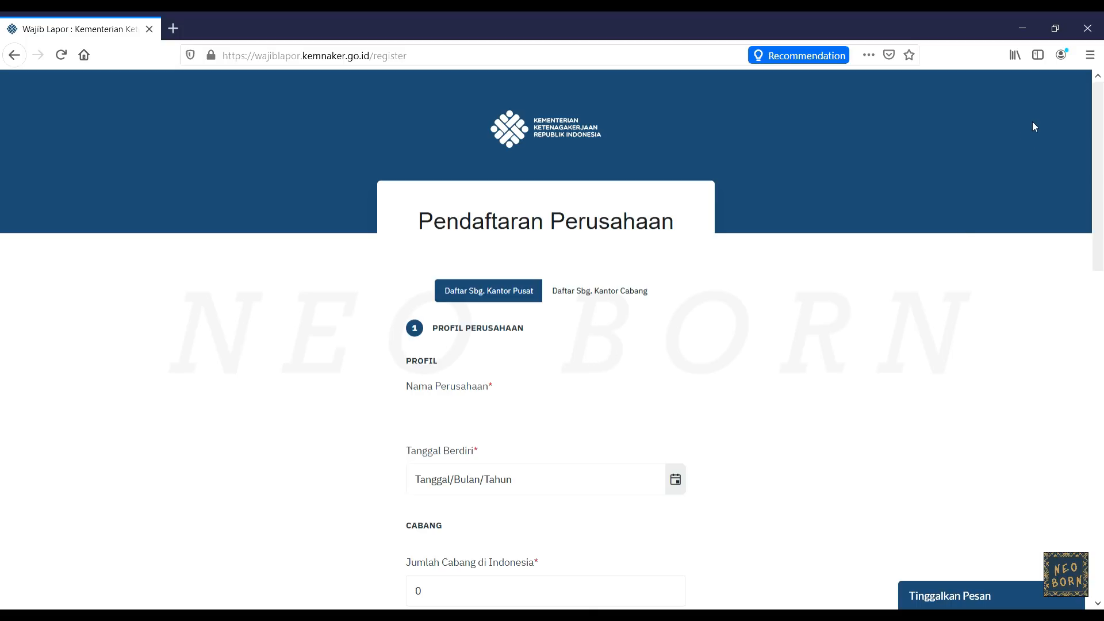
Zoom the Pendaftaran Perusahaan form to 120% and scroll down to the company fields.
{"action": "key", "text": "ctrl+plus"}
{"action": "key", "text": "ctrl+plus"}
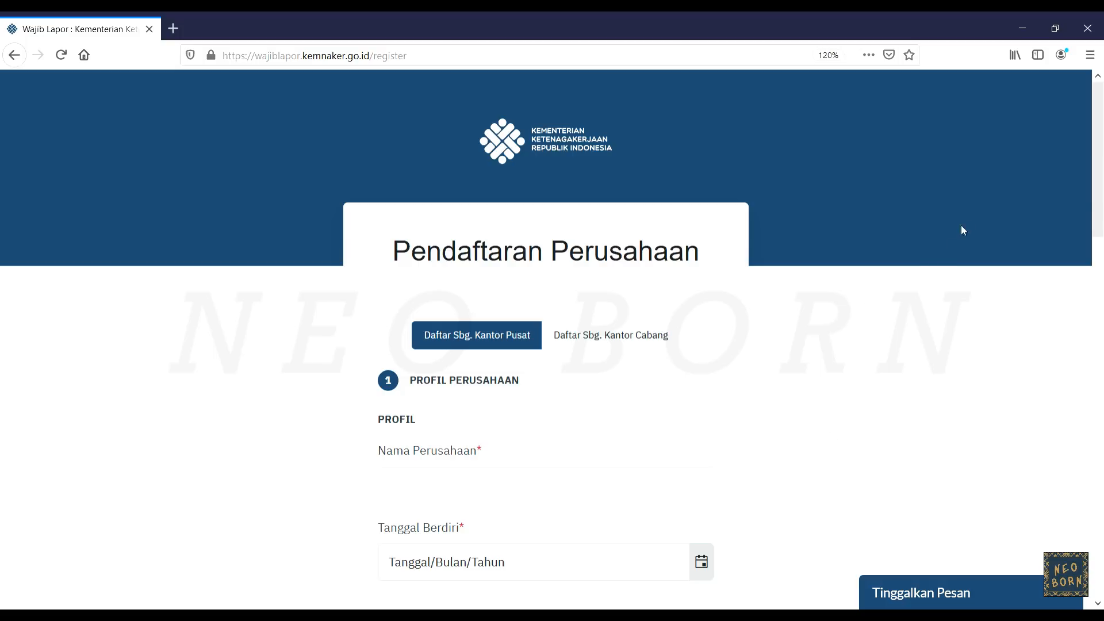
{"action": "left_click_drag", "start_coordinate": [1099, 197], "coordinate": [1099, 231]}
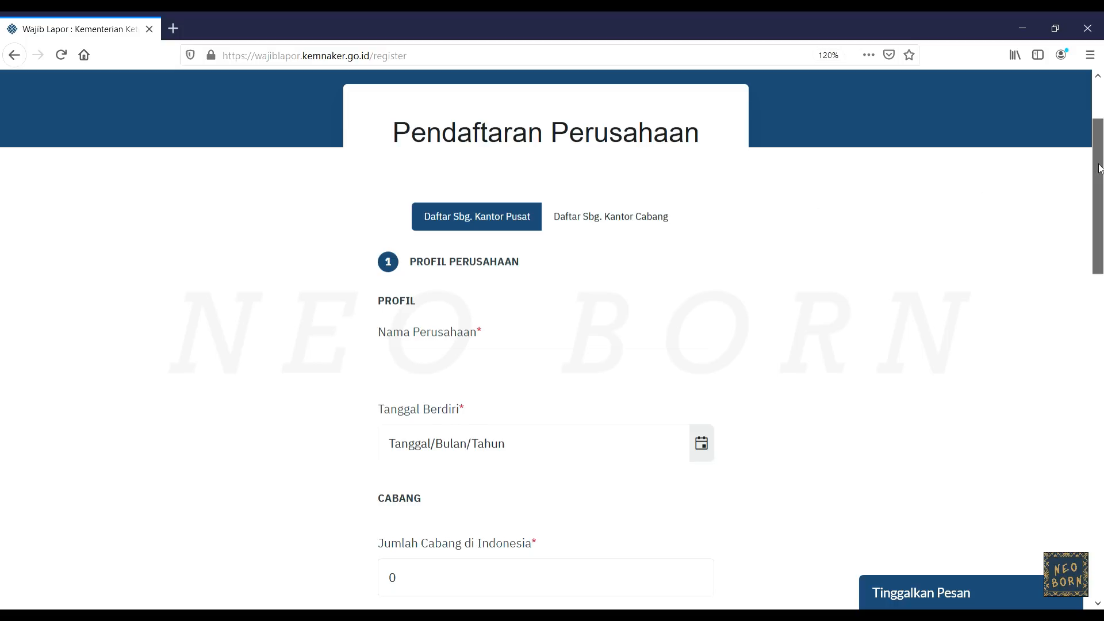
{"action": "scroll", "coordinate": [1099, 184], "scroll_direction": "down", "scroll_amount": 1}
{"action": "left_click_drag", "start_coordinate": [1100, 190], "coordinate": [1099, 211]}
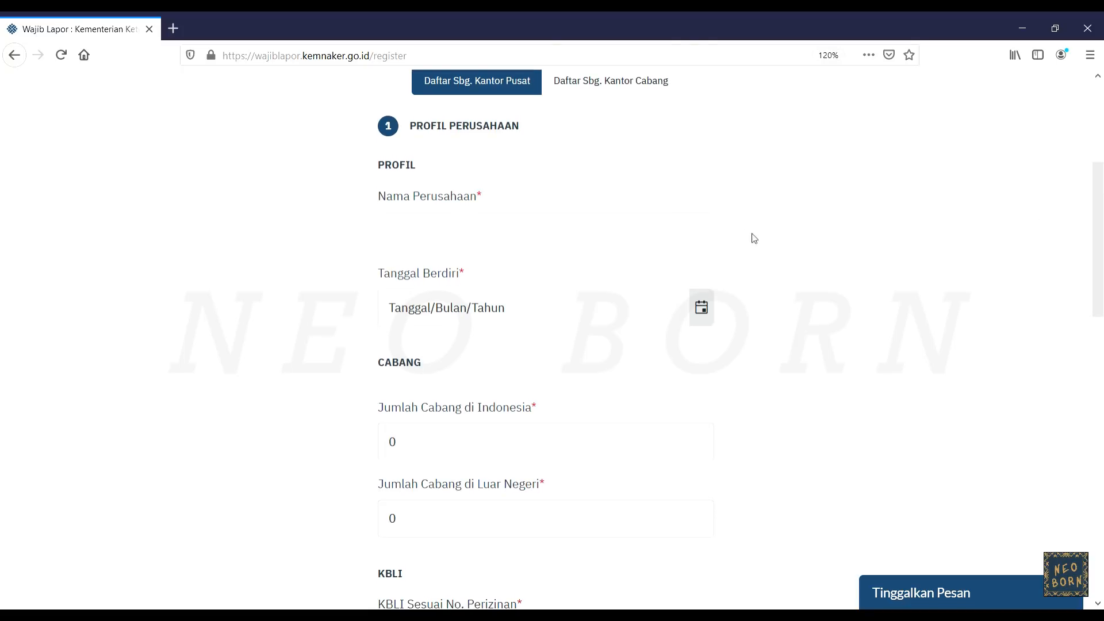
Type 'bukan nama mere/nama' into Nama Perusahaan, then clear it, leaving the field empty.
{"action": "left_click", "coordinate": [606, 235]}
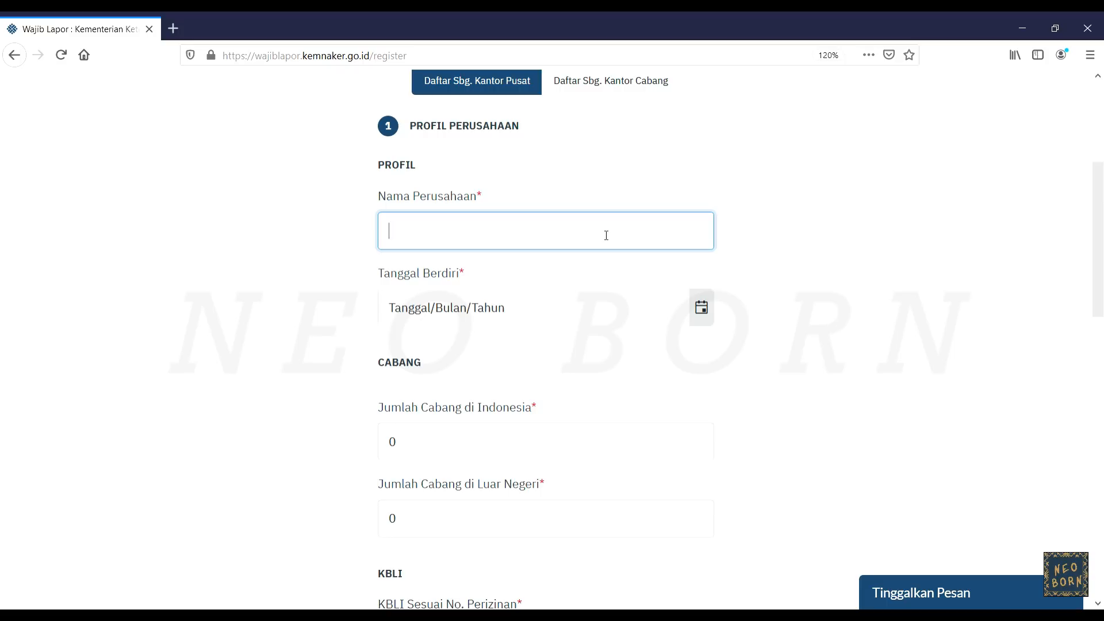
{"action": "type", "text": "buka"}
{"action": "type", "text": "n nama"}
{"action": "type", "text": " mere"}
{"action": "type", "text": "/nama"}
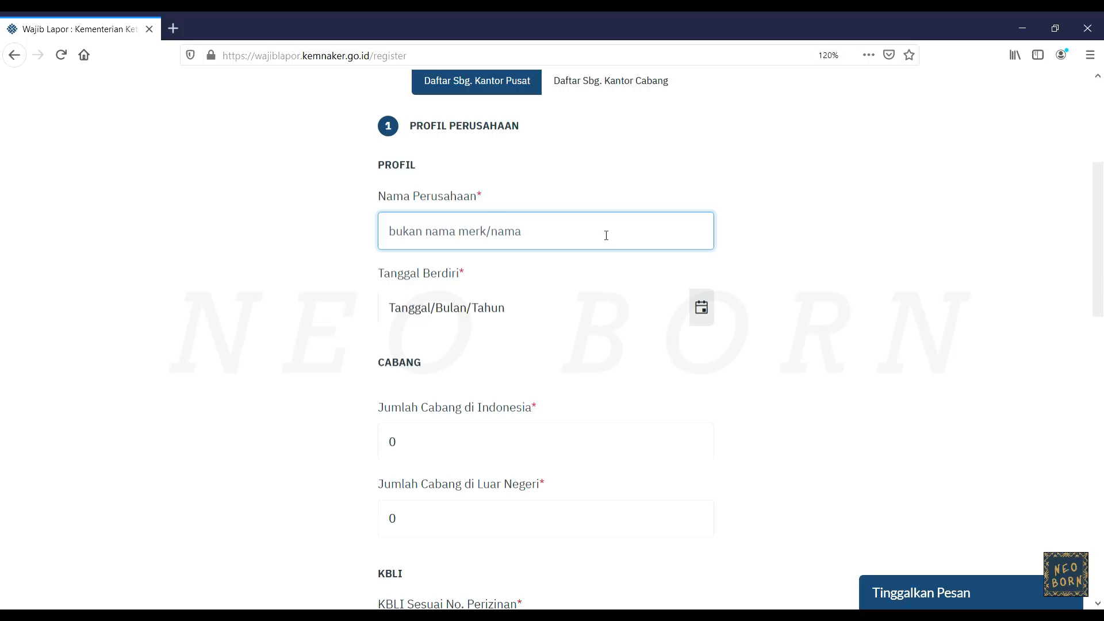
{"action": "key", "text": "BackSpace"}
{"action": "key", "text": "BackSpace"}
{"action": "key", "text": "BackSpace"}
{"action": "key", "text": "BackSpace"}
{"action": "key", "text": "BackSpace"}
{"action": "key", "text": "BackSpace"}
{"action": "key", "text": "BackSpace"}
{"action": "key", "text": "BackSpace"}
{"action": "key", "text": "BackSpace"}
{"action": "key", "text": "BackSpace"}
{"action": "key", "text": "BackSpace"}
{"action": "key", "text": "BackSpace"}
{"action": "key", "text": "BackSpace"}
{"action": "key", "text": "BackSpace"}
{"action": "key", "text": "BackSpace"}
{"action": "key", "text": "BackSpace"}
{"action": "key", "text": "BackSpace"}
{"action": "key", "text": "BackSpace"}
{"action": "key", "text": "BackSpace"}
{"action": "key", "text": "BackSpace"}
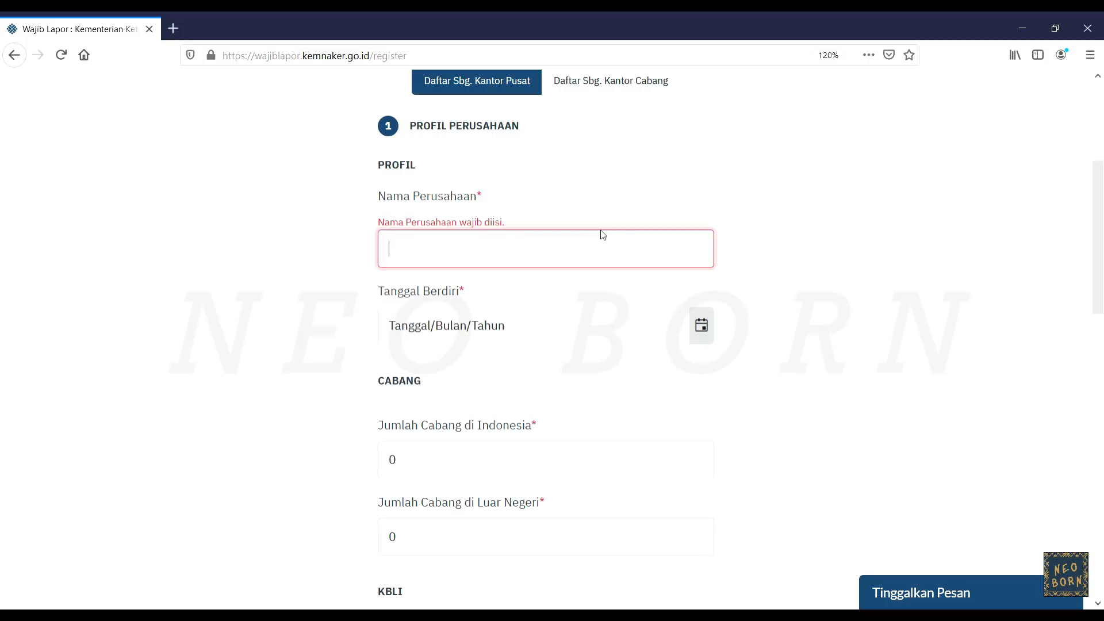
{"action": "left_click_drag", "start_coordinate": [1098, 213], "coordinate": [1098, 302]}
Search the KBLI field for 'klasifikasi baku lapangan usaha indonesia', then clear the search text.
{"action": "left_click", "coordinate": [517, 389]}
{"action": "type", "text": "klas"}
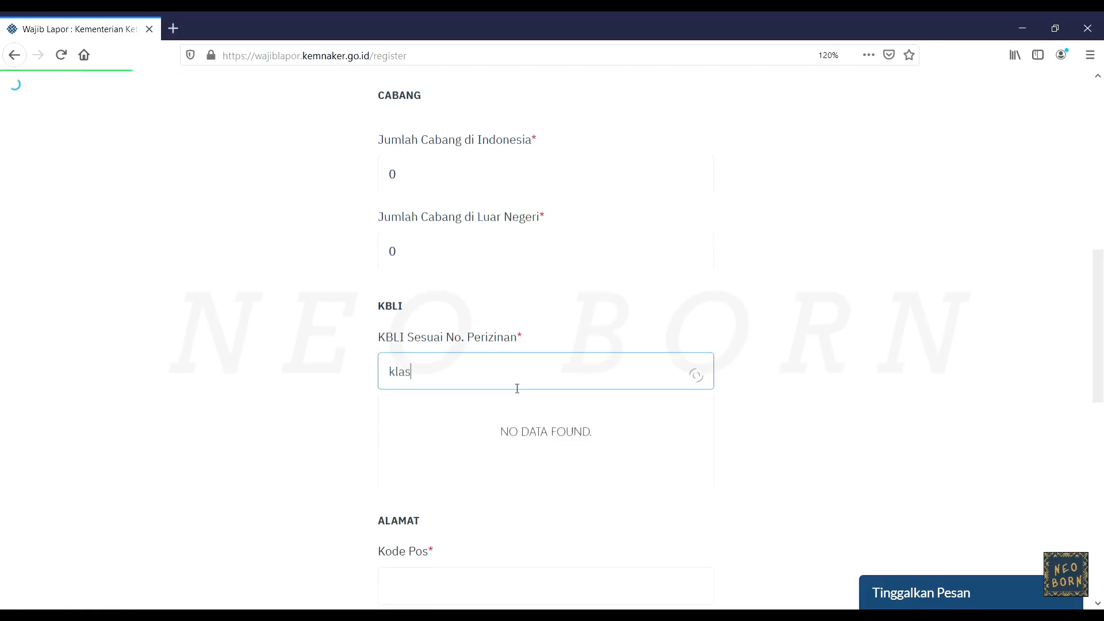
{"action": "type", "text": "ifikasi"}
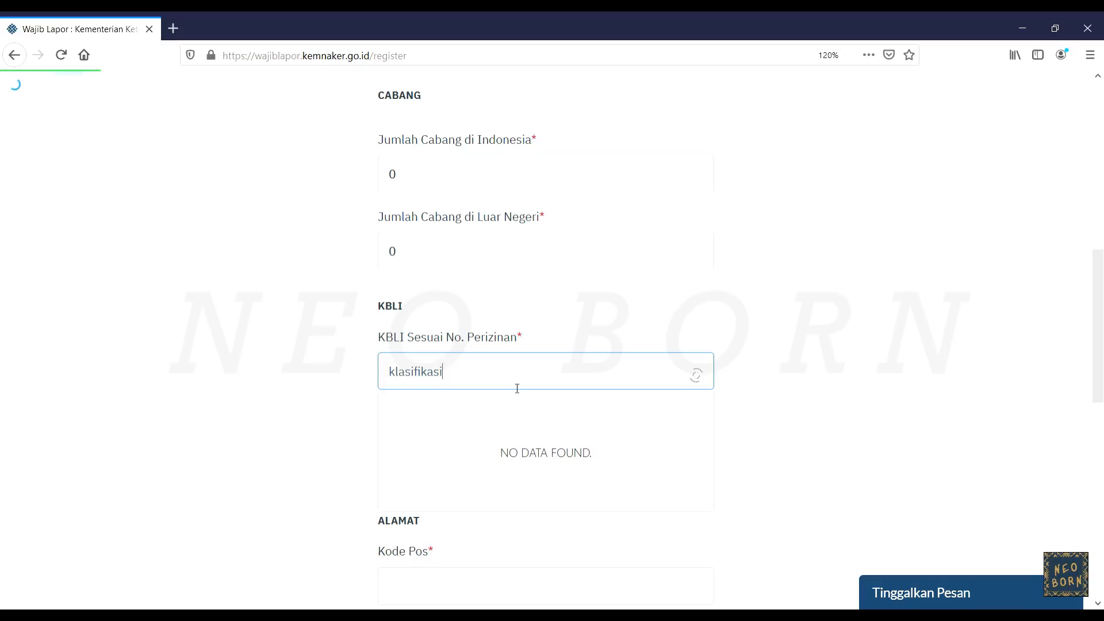
{"action": "type", "text": " baku la"}
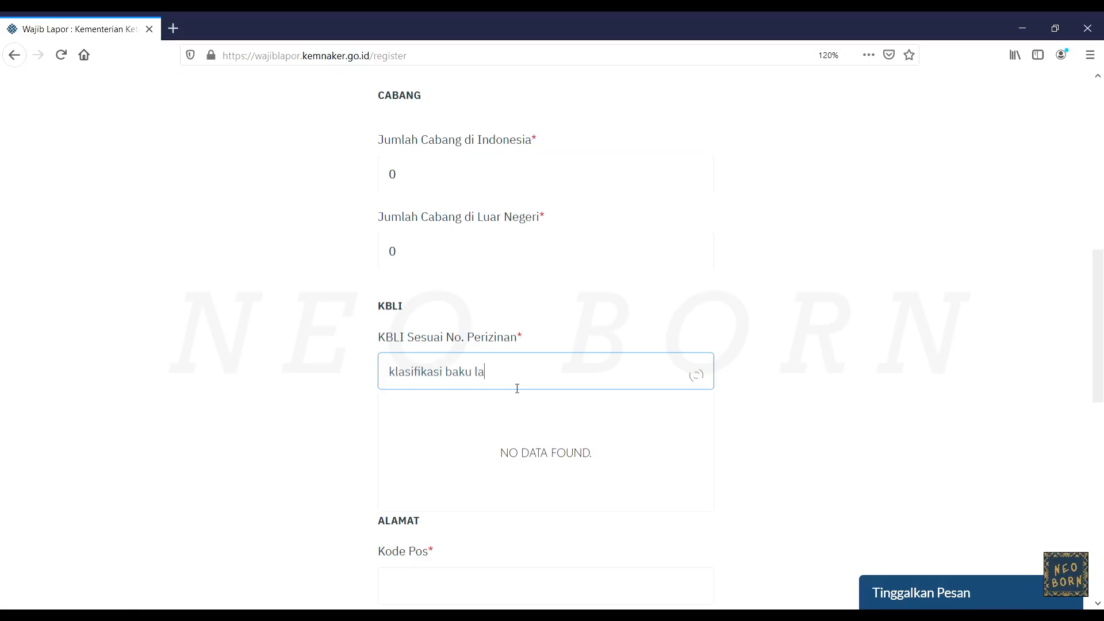
{"action": "type", "text": "pangan usaha indonesia"}
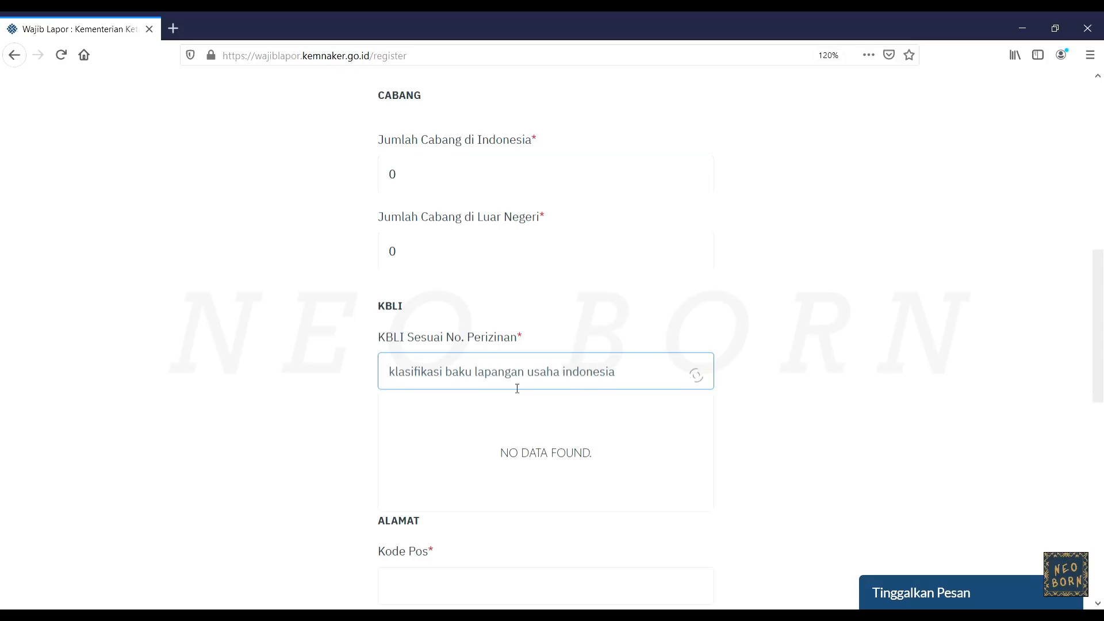
{"action": "key", "text": "BackSpace"}
{"action": "key", "text": "BackSpace"}
{"action": "key", "text": "BackSpace"}
{"action": "key", "text": "BackSpace"}
{"action": "key", "text": "BackSpace"}
{"action": "key", "text": "BackSpace"}
{"action": "key", "text": "BackSpace"}
{"action": "key", "text": "BackSpace"}
{"action": "key", "text": "BackSpace"}
{"action": "key", "text": "BackSpace"}
{"action": "key", "text": "BackSpace"}
{"action": "key", "text": "BackSpace"}
{"action": "key", "text": "BackSpace"}
{"action": "key", "text": "BackSpace"}
{"action": "key", "text": "BackSpace"}
{"action": "key", "text": "BackSpace"}
{"action": "key", "text": "BackSpace"}
{"action": "key", "text": "BackSpace"}
{"action": "key", "text": "BackSpace"}
{"action": "key", "text": "BackSpace"}
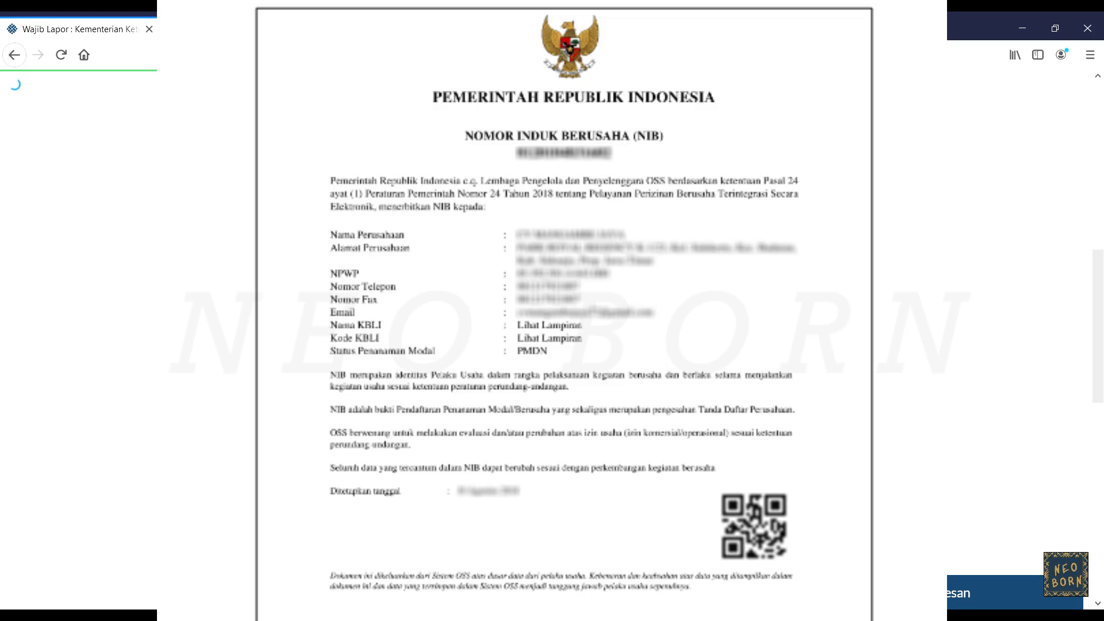
{"action": "mouse_move", "coordinate": [1097, 318]}
{"action": "left_mouse_down"}
{"action": "mouse_move", "coordinate": [1094, 455]}
{"action": "mouse_move", "coordinate": [1089, 493]}
{"action": "mouse_move", "coordinate": [1078, 479]}
{"action": "mouse_move", "coordinate": [1076, 499]}
{"action": "mouse_move", "coordinate": [1086, 329]}
{"action": "mouse_move", "coordinate": [1100, 311]}
{"action": "left_mouse_up"}
Add KBLI 47528 (building materials retail) and 47796 (agricultural tools retail) to KBLI Sesuai No. Perizinan.
{"action": "left_click", "coordinate": [495, 279]}
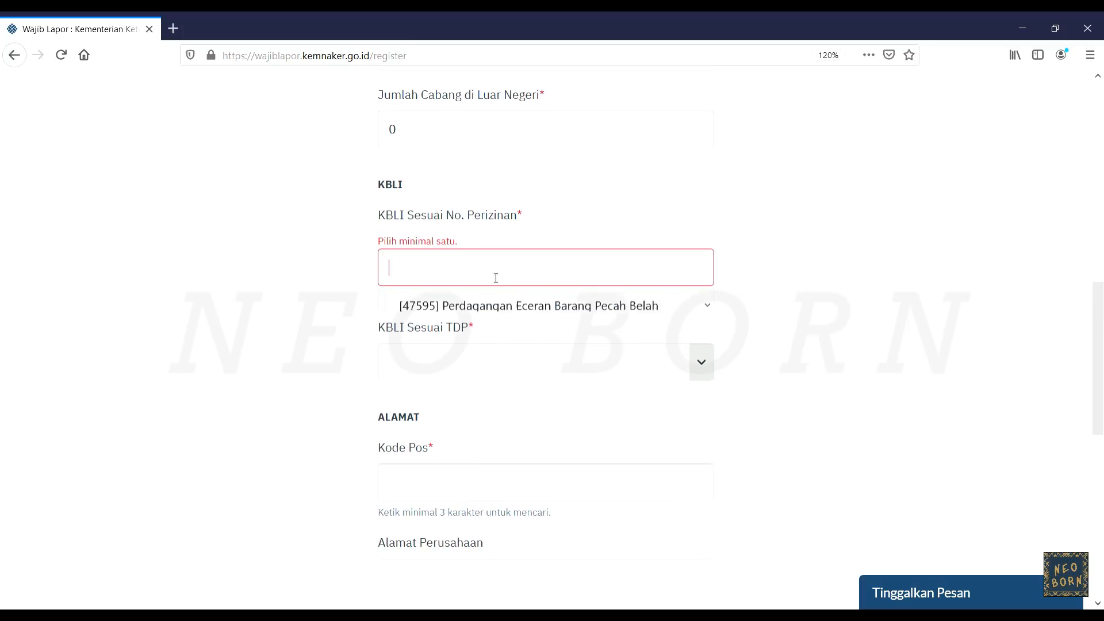
{"action": "type", "text": "4"}
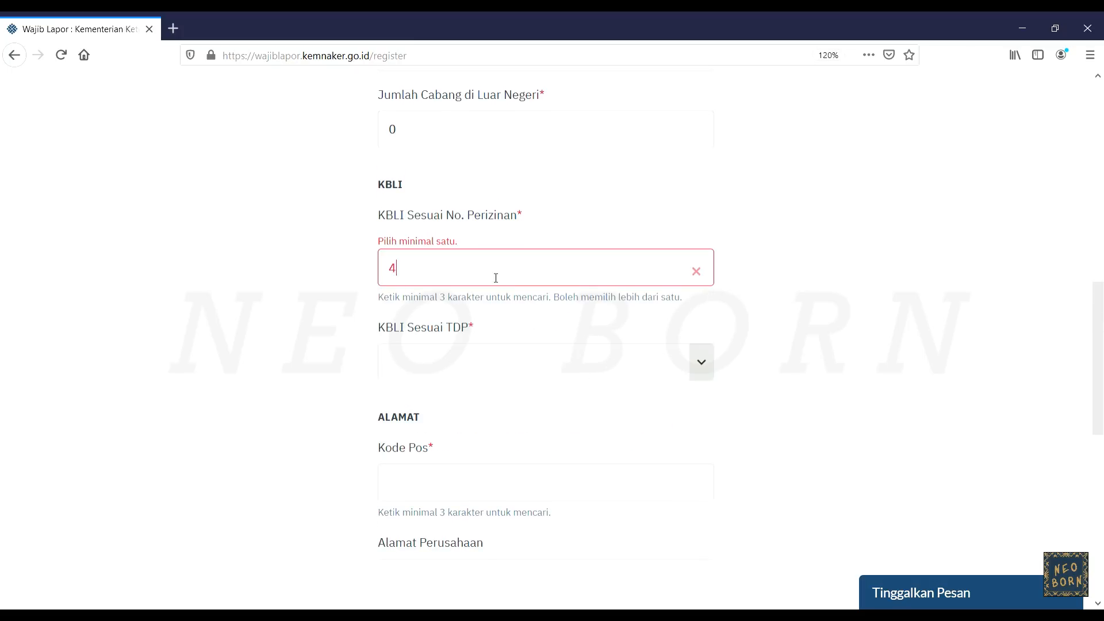
{"action": "type", "text": "7528"}
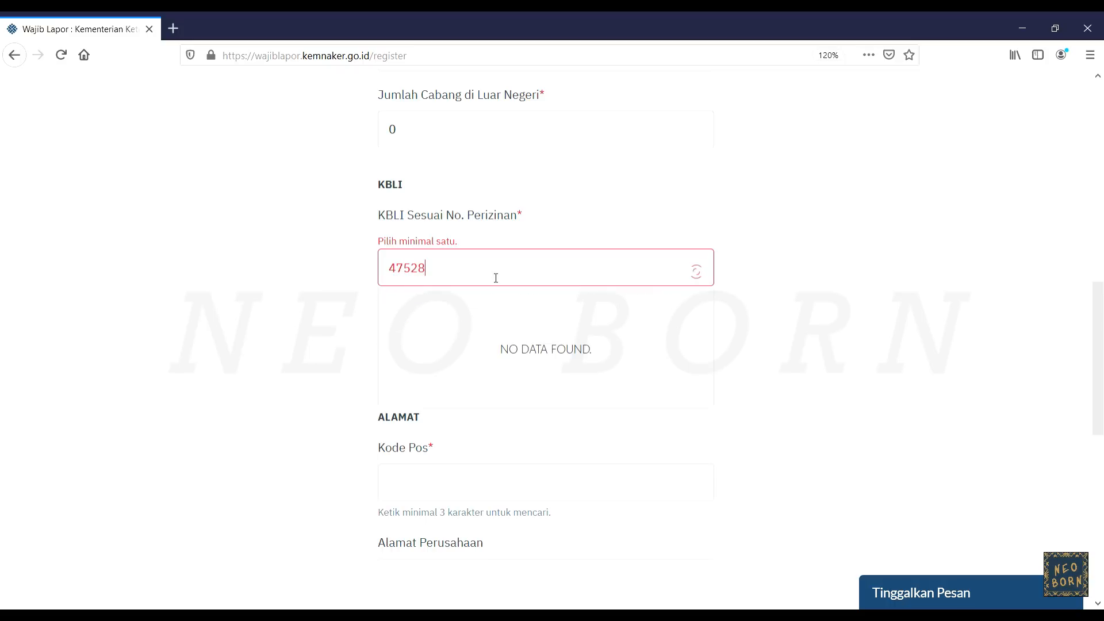
{"action": "left_click", "coordinate": [510, 321]}
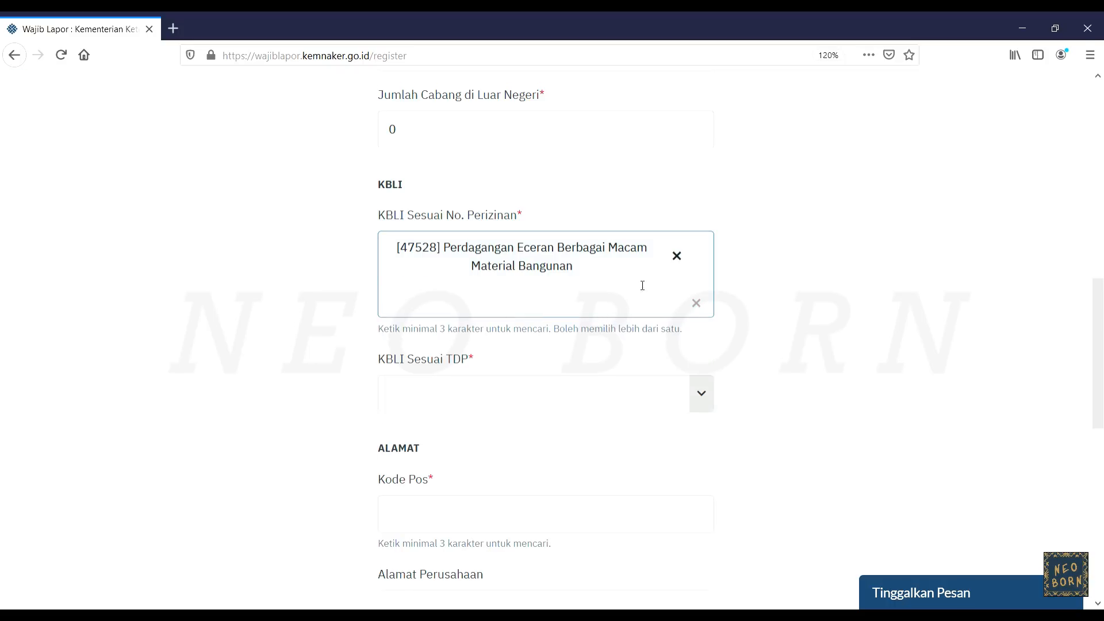
{"action": "type", "text": "perdagangan eceran"}
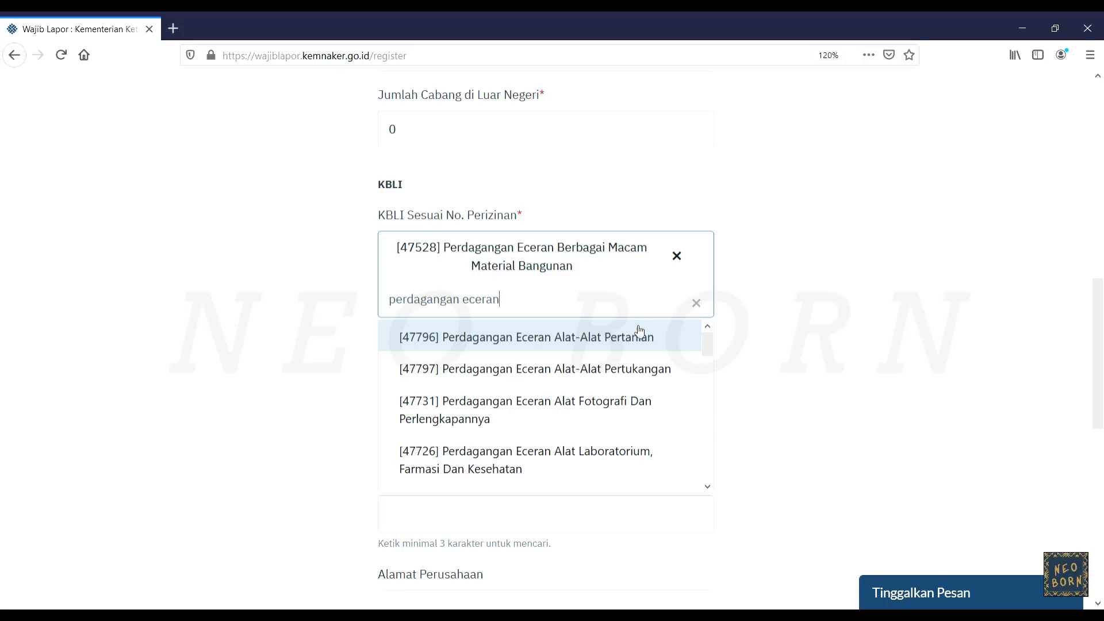
{"action": "left_click", "coordinate": [640, 333]}
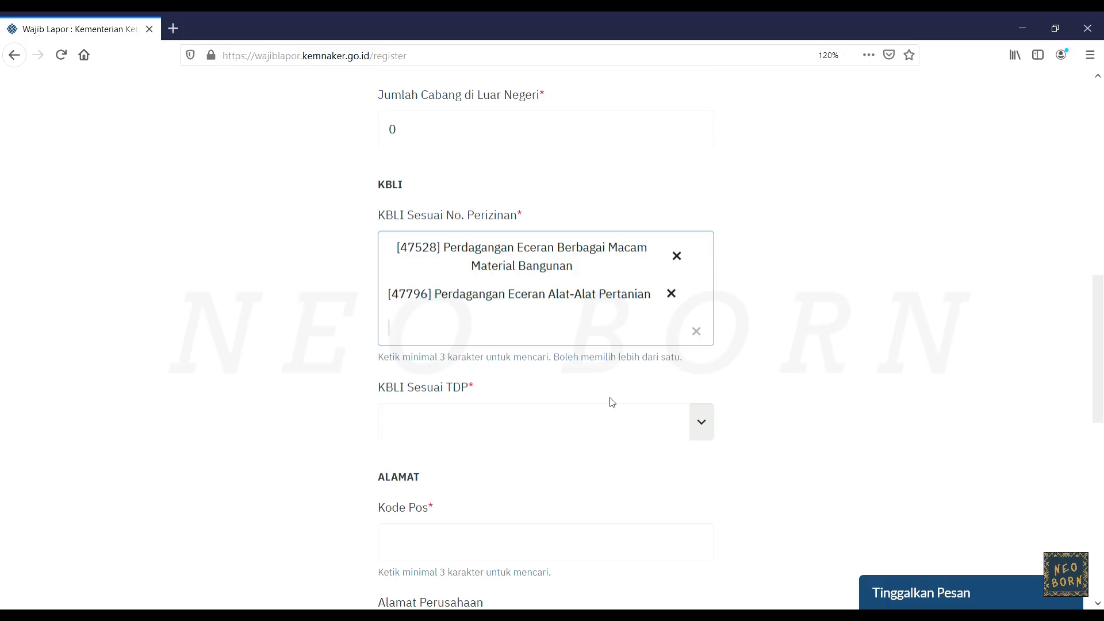
{"action": "left_click", "coordinate": [625, 382]}
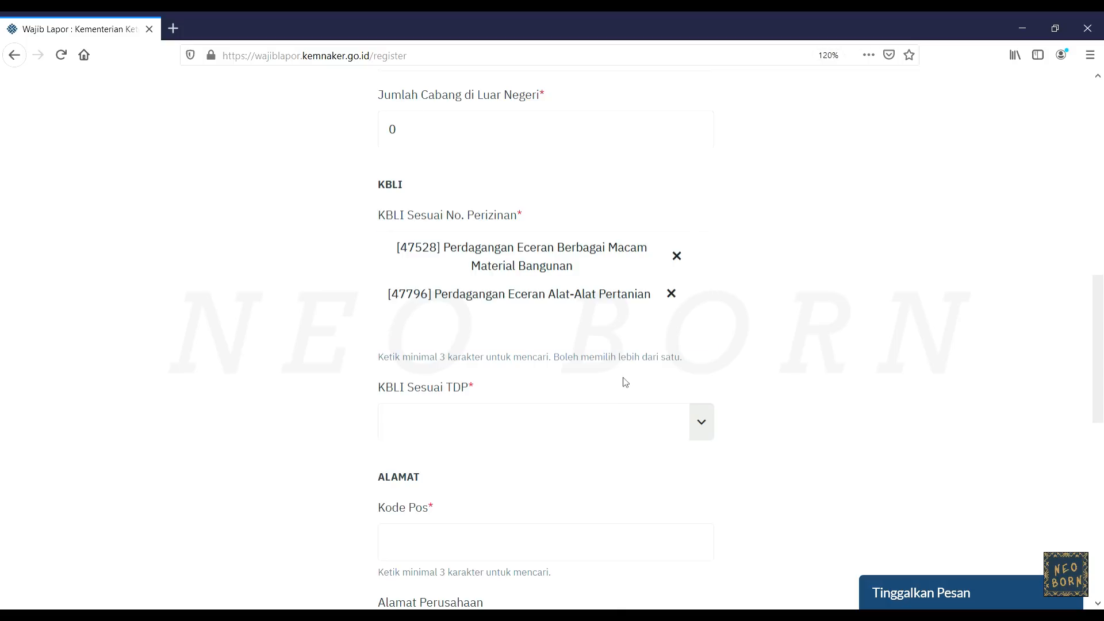
Choose [47528] Perdagangan Eceran Berbagai Macam Material Bangunan as the KBLI Sesuai TDP.
{"action": "left_click", "coordinate": [713, 423]}
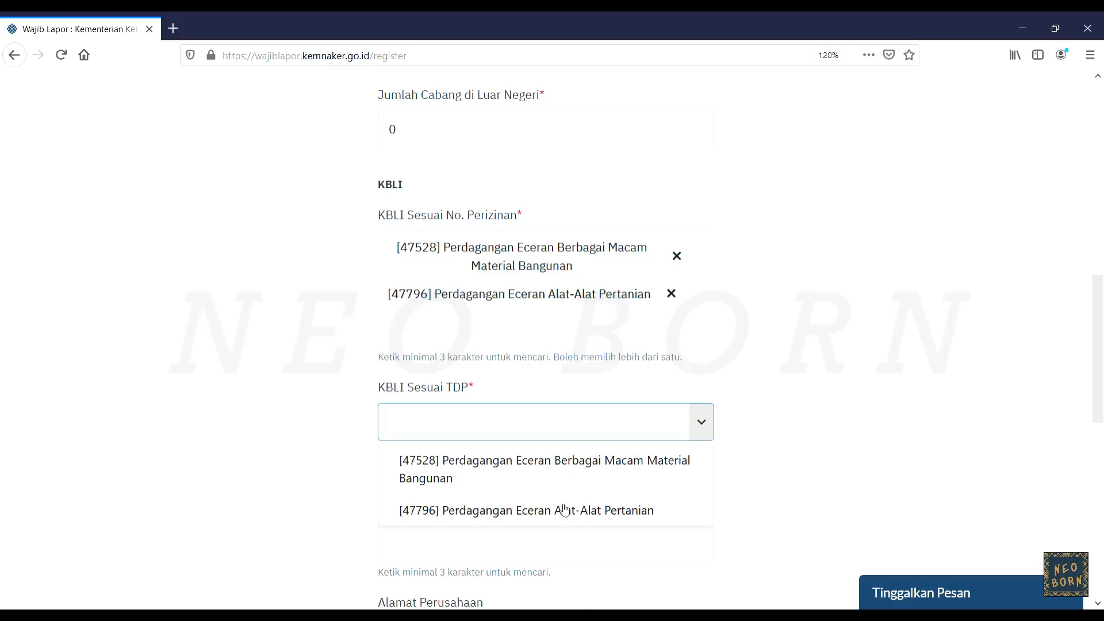
{"action": "left_click", "coordinate": [552, 475]}
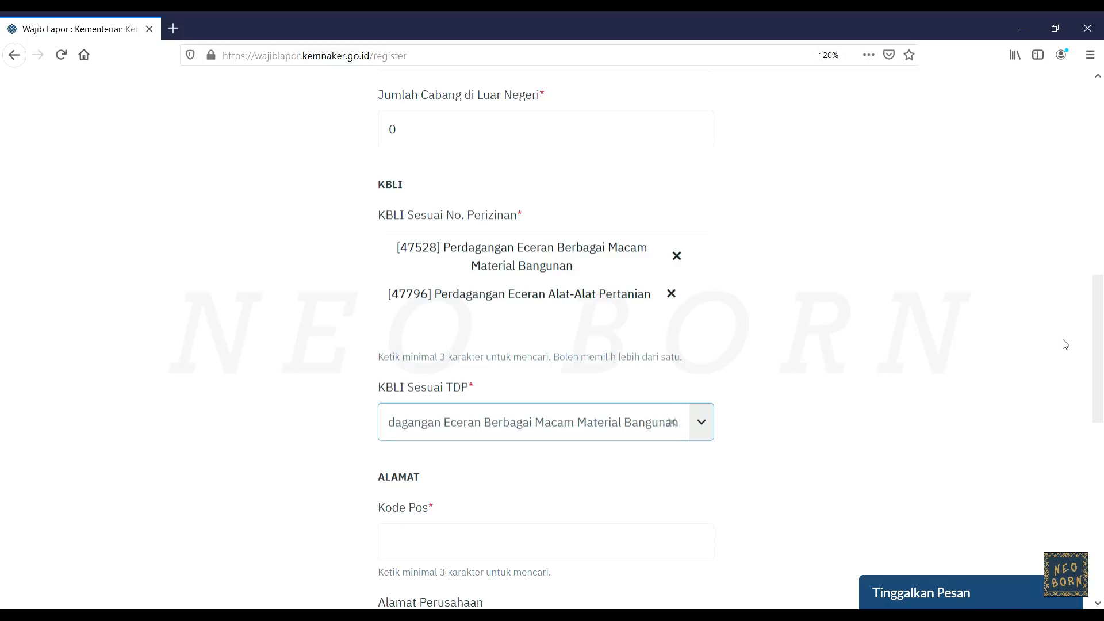
Search Kode Pos for 'alalak' and select 70126, Banjarmasin Utara, Alalak Selatan.
{"action": "scroll", "coordinate": [1064, 343], "scroll_direction": "down", "scroll_amount": 5}
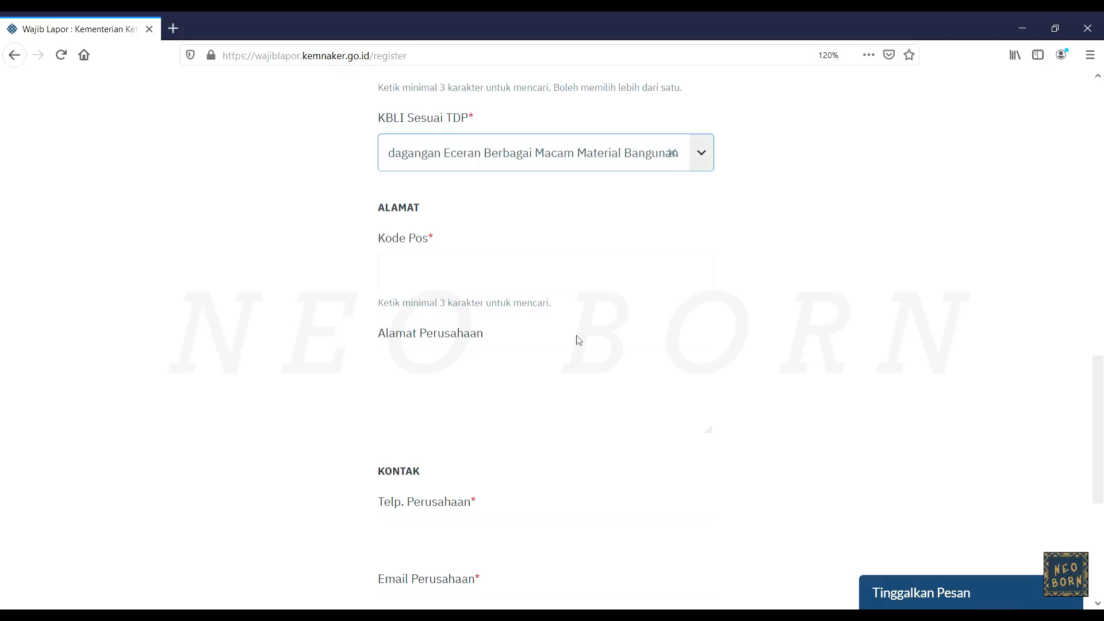
{"action": "left_click", "coordinate": [448, 275]}
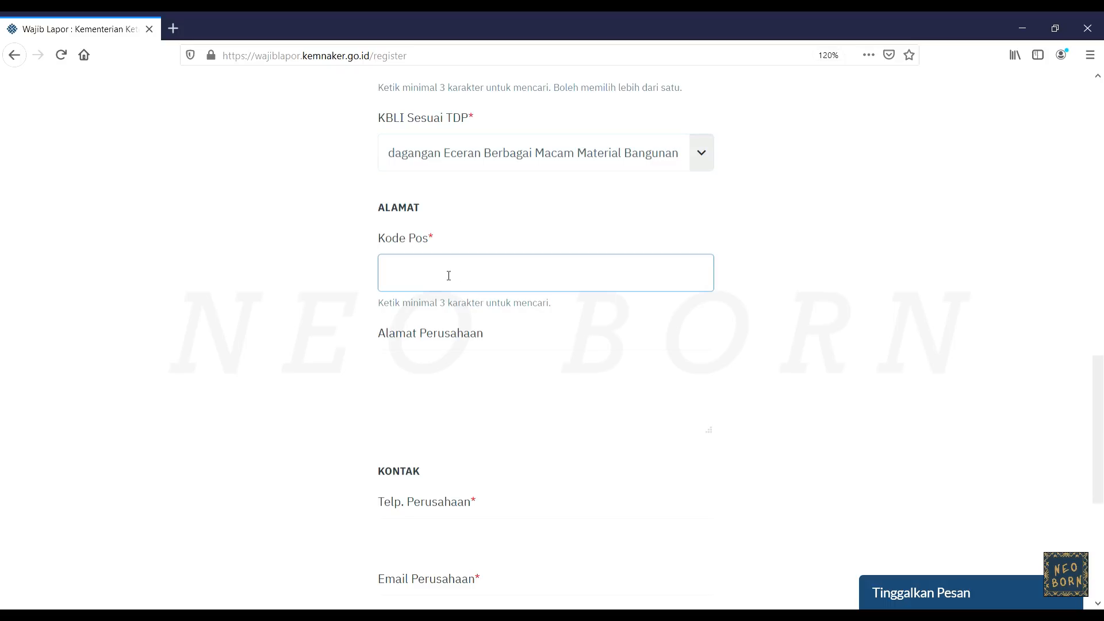
{"action": "type", "text": "alala"}
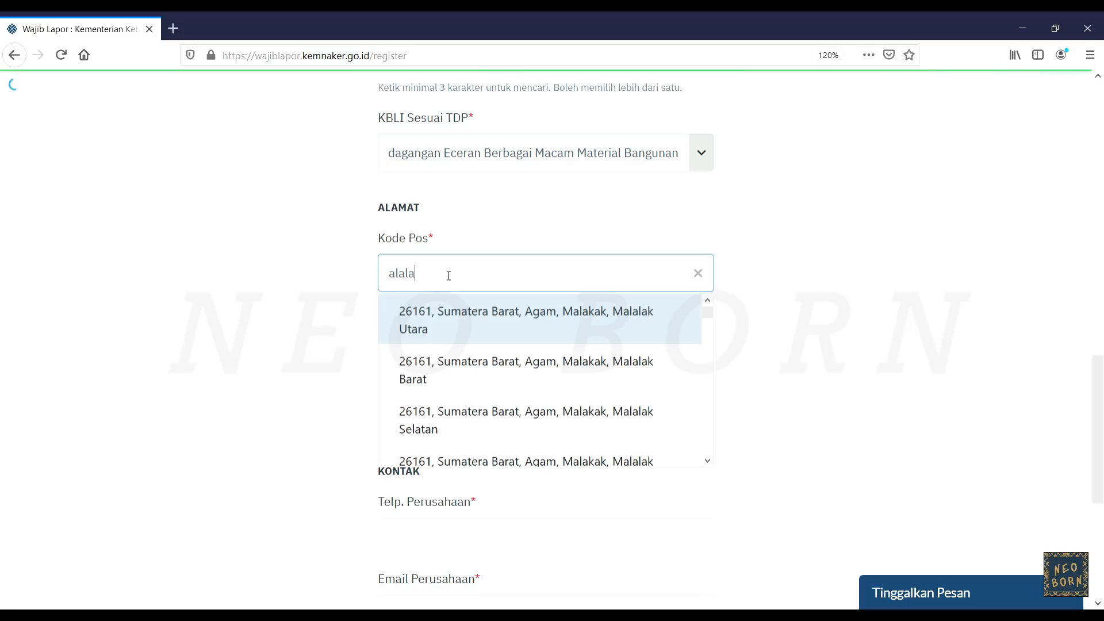
{"action": "type", "text": "k"}
{"action": "scroll", "coordinate": [441, 332], "scroll_direction": "down", "scroll_amount": 4}
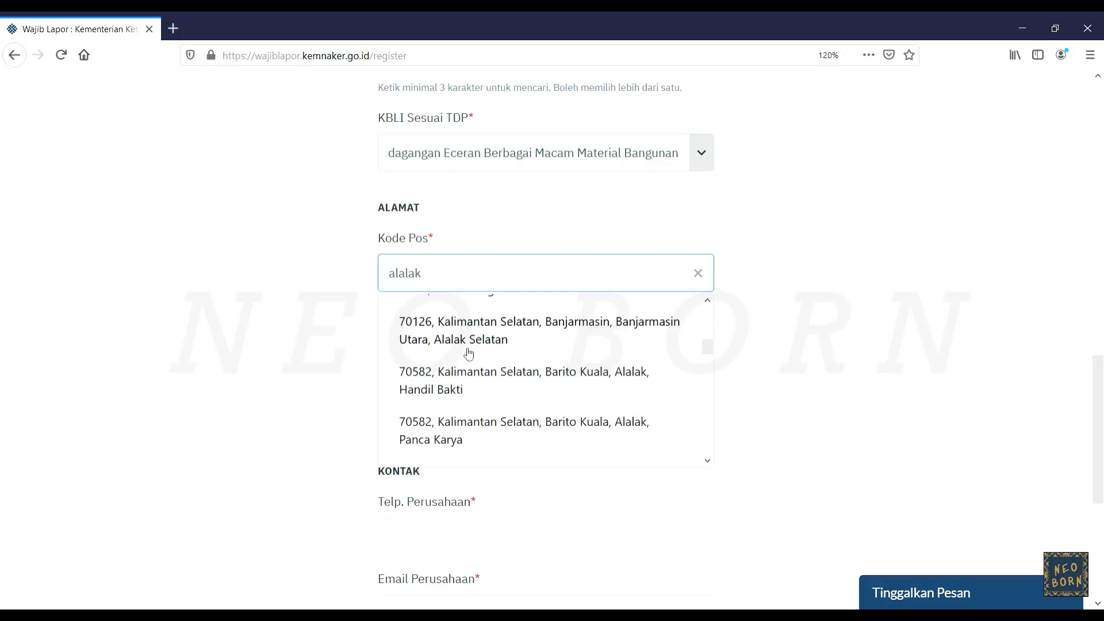
{"action": "left_click", "coordinate": [468, 339]}
{"action": "left_click", "coordinate": [467, 374]}
{"action": "scroll", "coordinate": [468, 374], "scroll_direction": "down", "scroll_amount": 5}
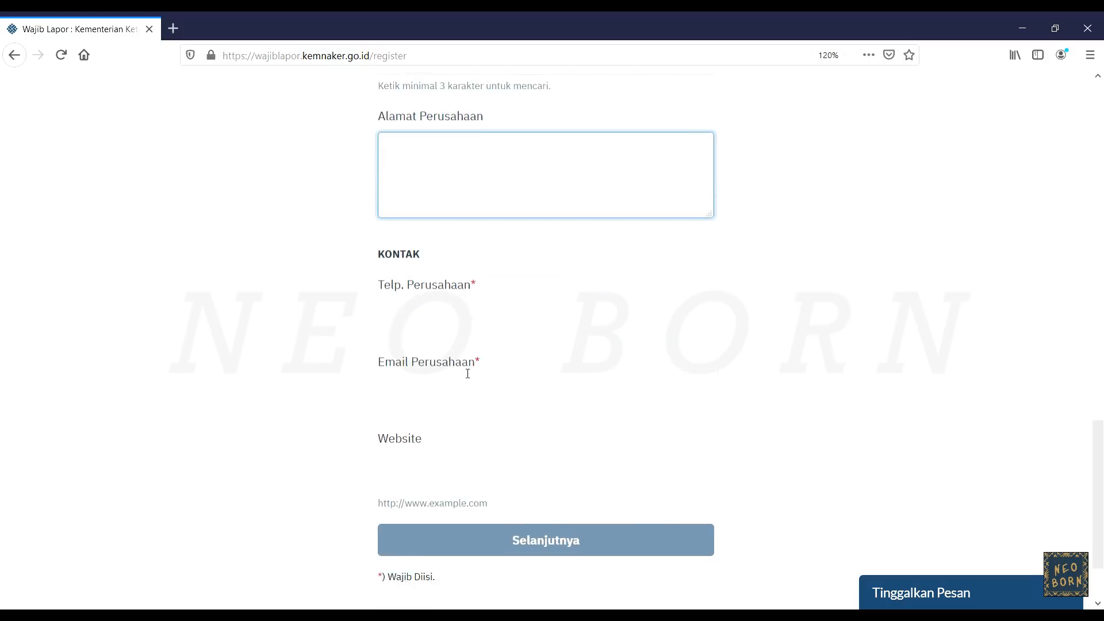
Fill in the company phone, e-mail and website contact fields.
{"action": "left_click", "coordinate": [427, 279]}
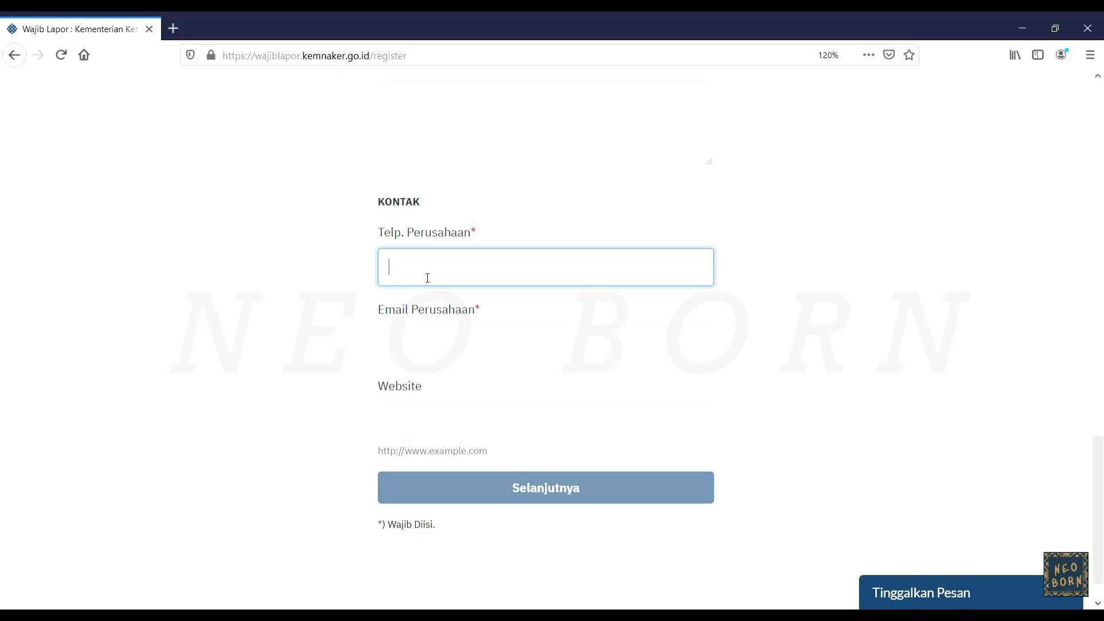
{"action": "left_click", "coordinate": [425, 353]}
{"action": "left_click", "coordinate": [424, 428]}
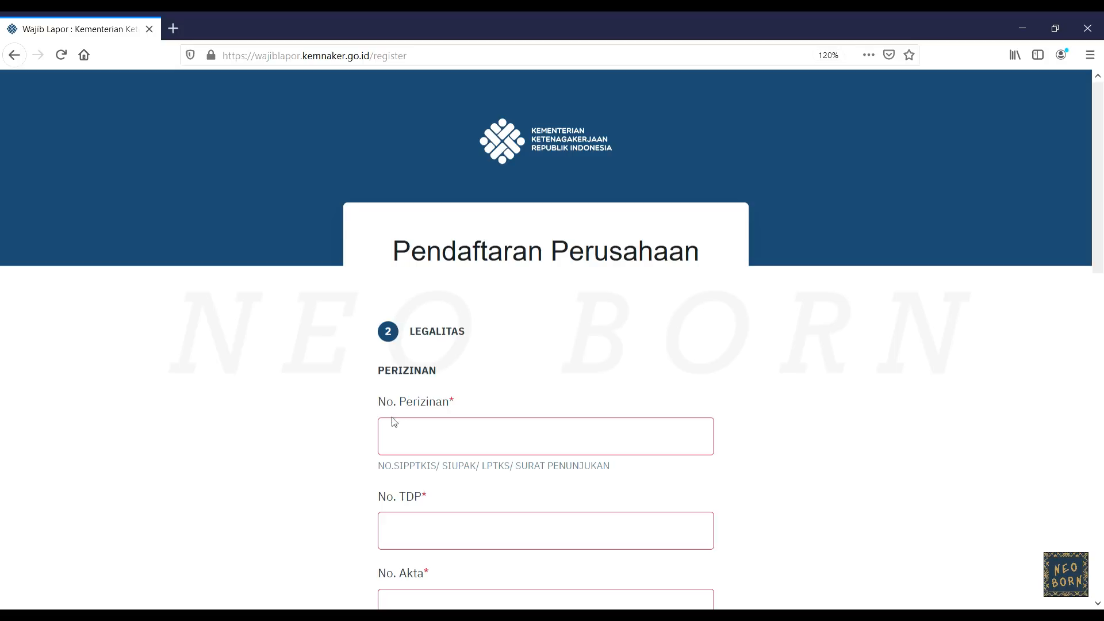
Fill No. Perizinan with 'NIB/izin lainnya' and No. TDP with 'NIB/TDP perusahaan'.
{"action": "left_click", "coordinate": [409, 450]}
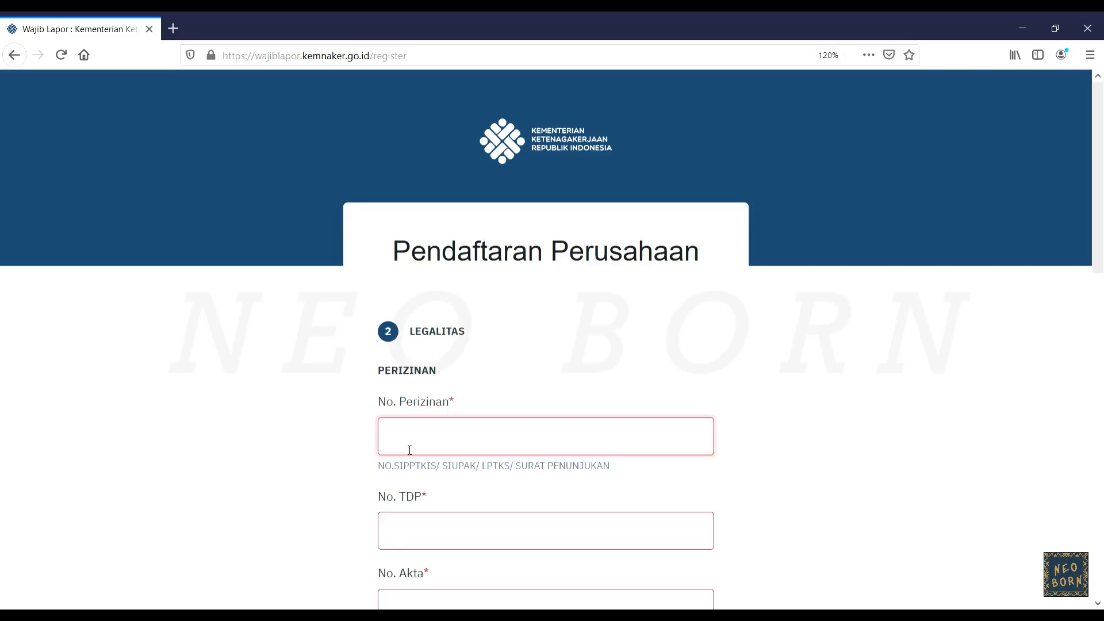
{"action": "type", "text": "NIB/i"}
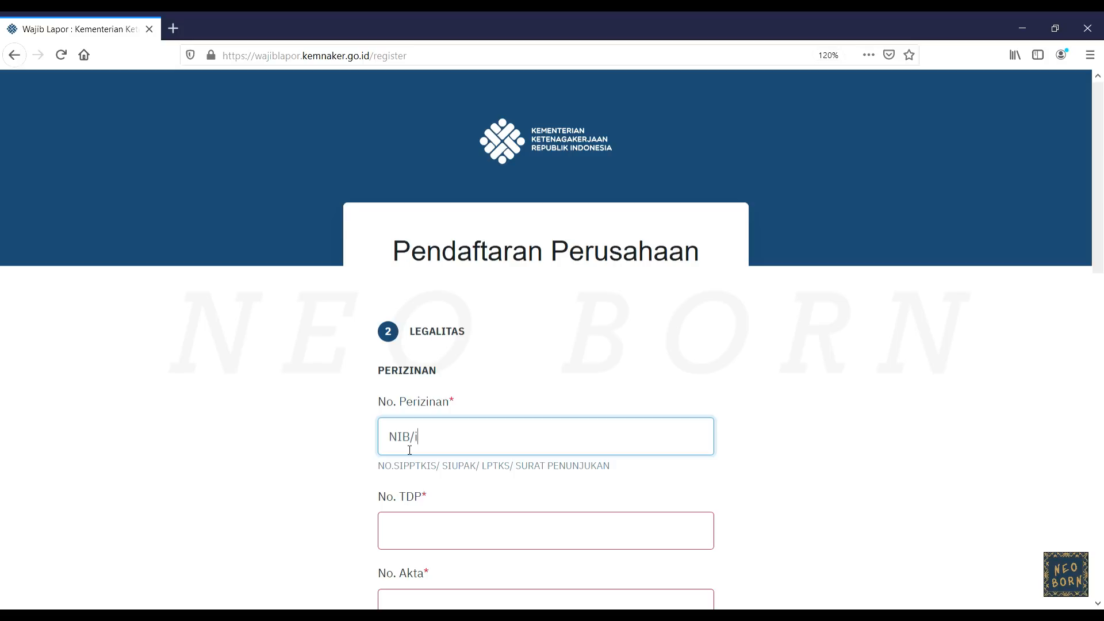
{"action": "type", "text": "zin lainnya"}
{"action": "left_click", "coordinate": [427, 532]}
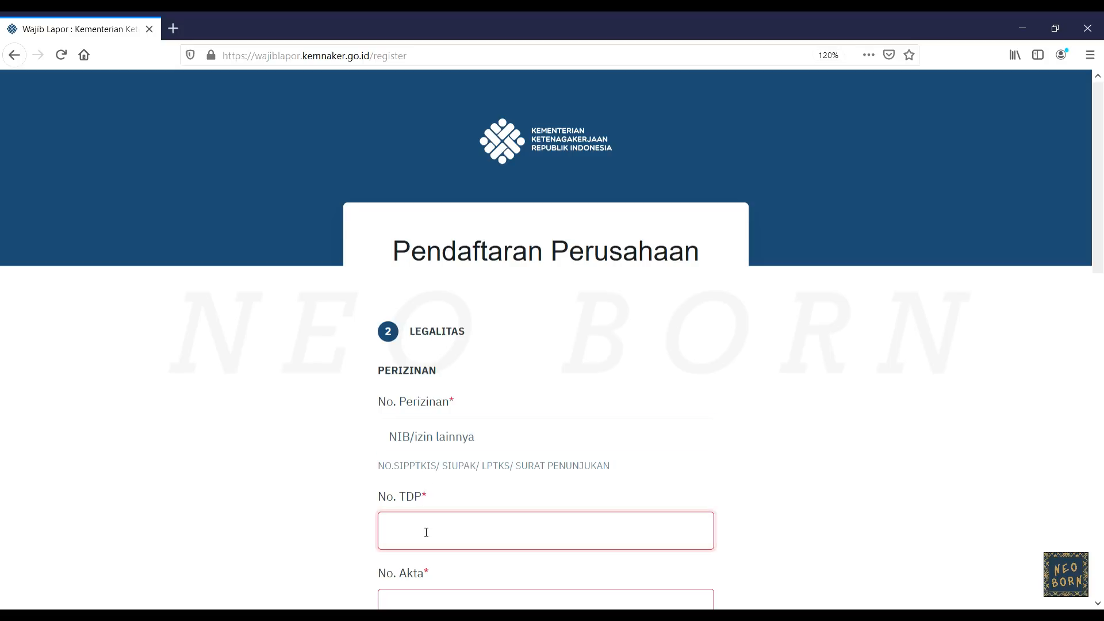
{"action": "type", "text": "NIB"}
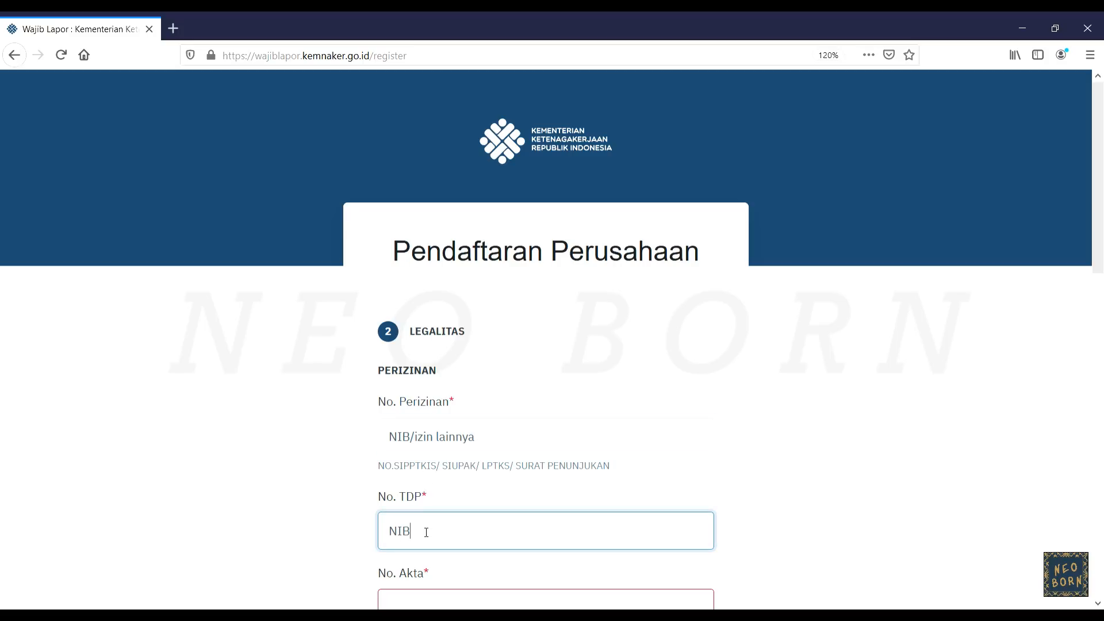
{"action": "type", "text": "/TDP perusahaan"}
Scroll to the No. Akta field and leave it empty for now.
{"action": "scroll", "coordinate": [354, 540], "scroll_direction": "down", "scroll_amount": 3}
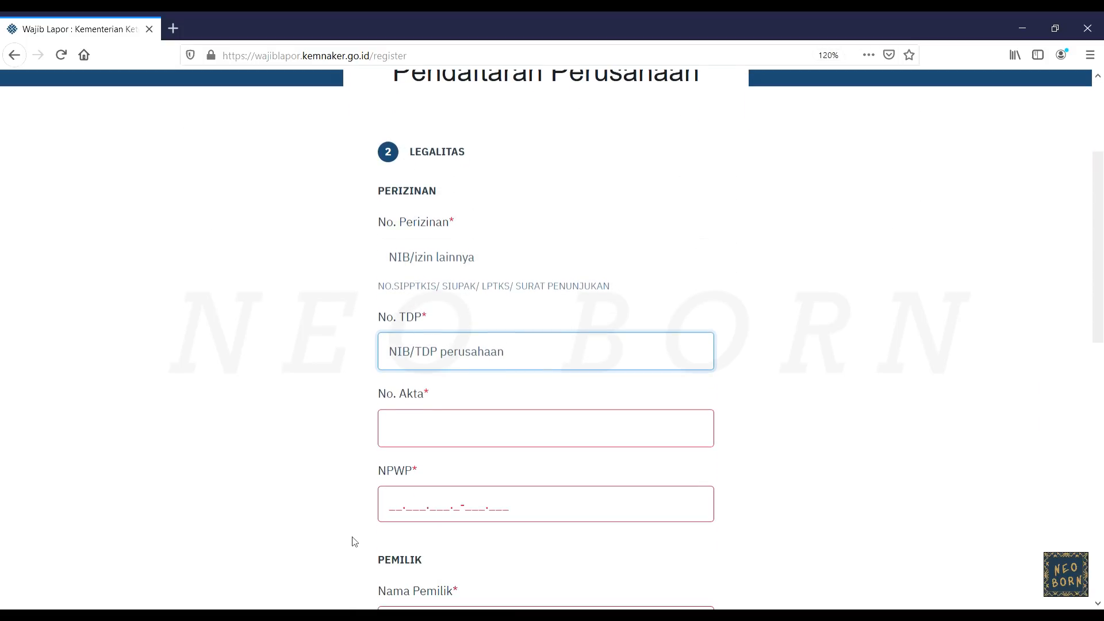
{"action": "left_click", "coordinate": [404, 441]}
{"action": "left_click", "coordinate": [393, 503]}
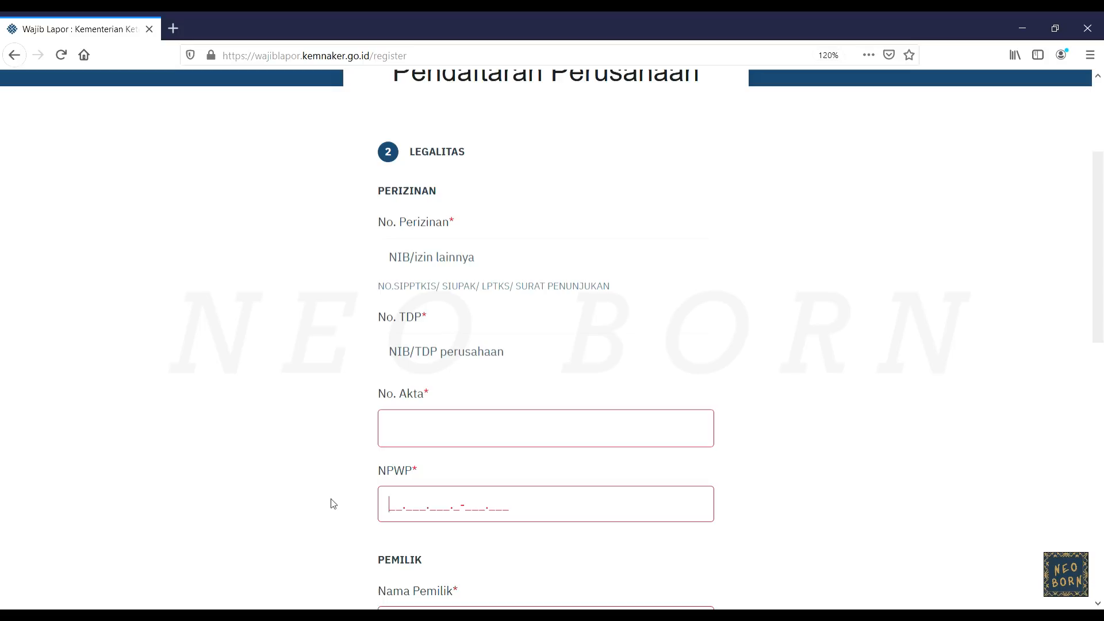
Enter '> 1 nama' as the owner's name in the PENGURUS fields.
{"action": "scroll", "coordinate": [333, 504], "scroll_direction": "down", "scroll_amount": 3}
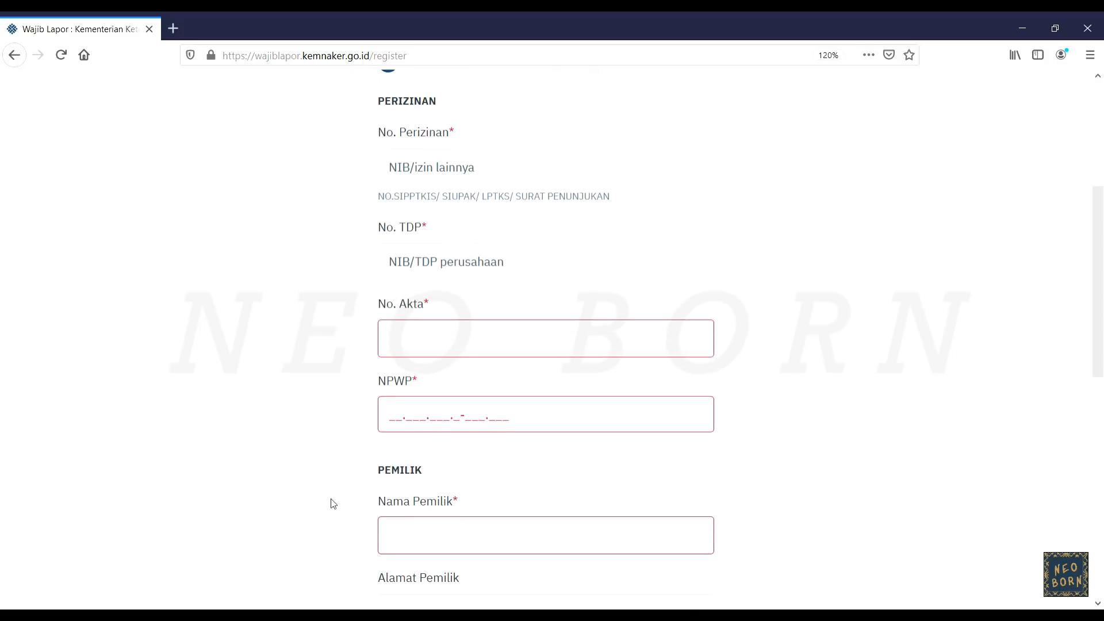
{"action": "scroll", "coordinate": [332, 503], "scroll_direction": "down", "scroll_amount": 9}
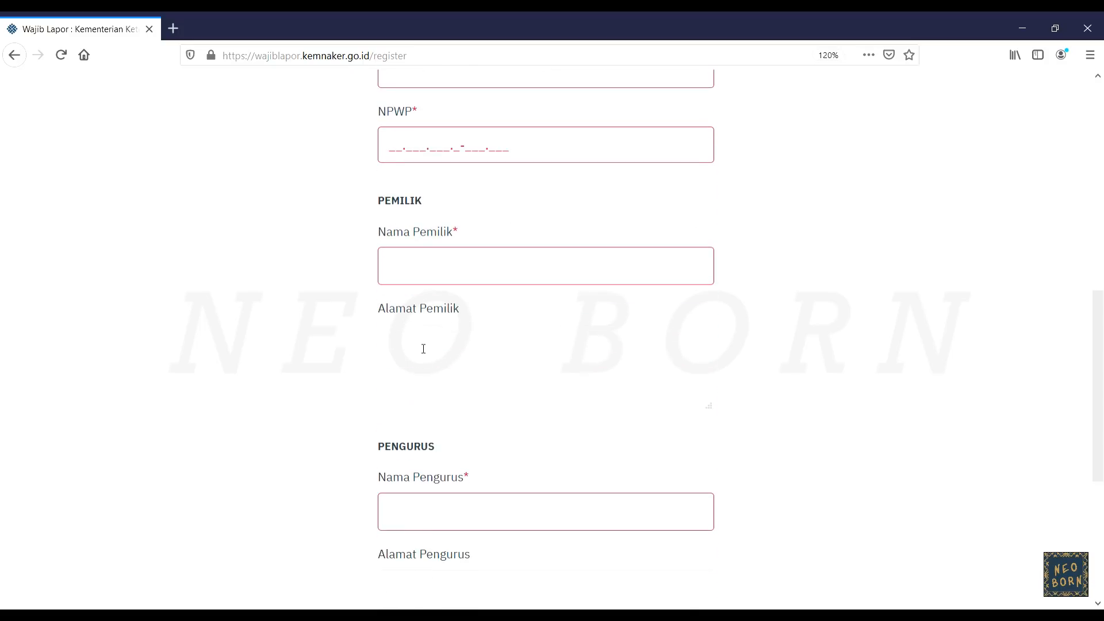
{"action": "left_click", "coordinate": [417, 280]}
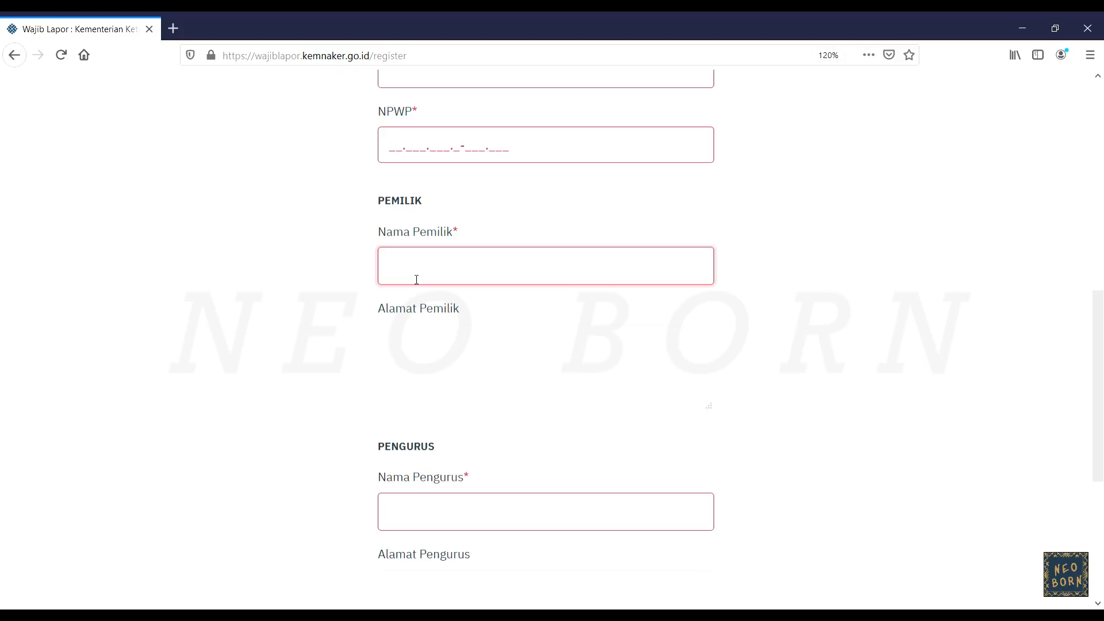
{"action": "type", "text": "> 1 nama"}
Enter manager name 'CEO/Direktur' and address 'sesuai KTP', then continue to Status Perusahaan.
{"action": "scroll", "coordinate": [417, 368], "scroll_direction": "down", "scroll_amount": 5}
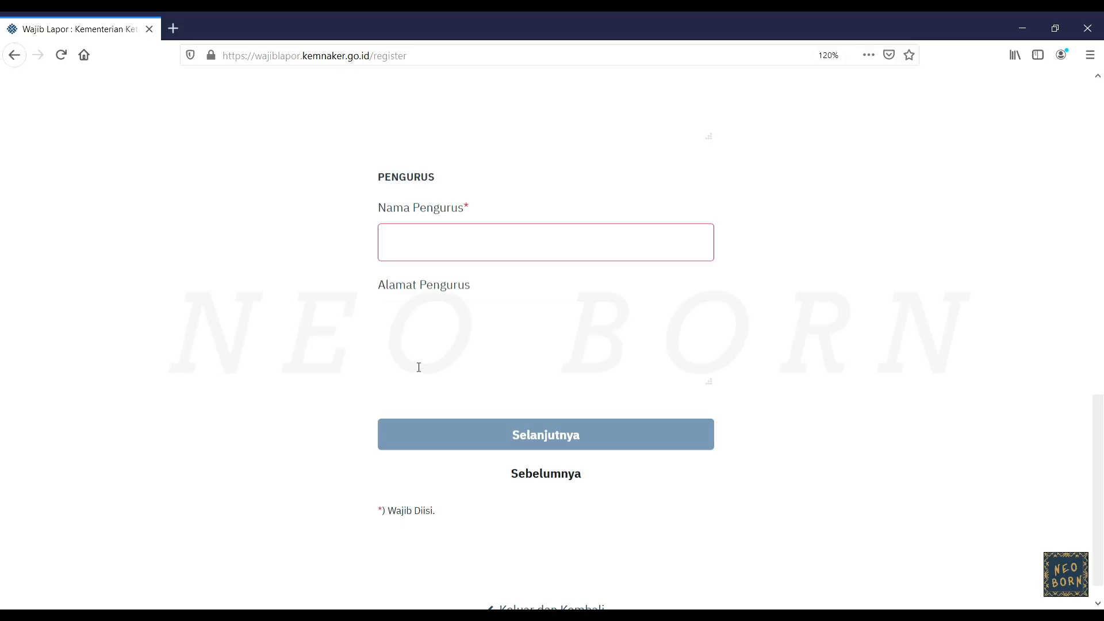
{"action": "left_click", "coordinate": [431, 239]}
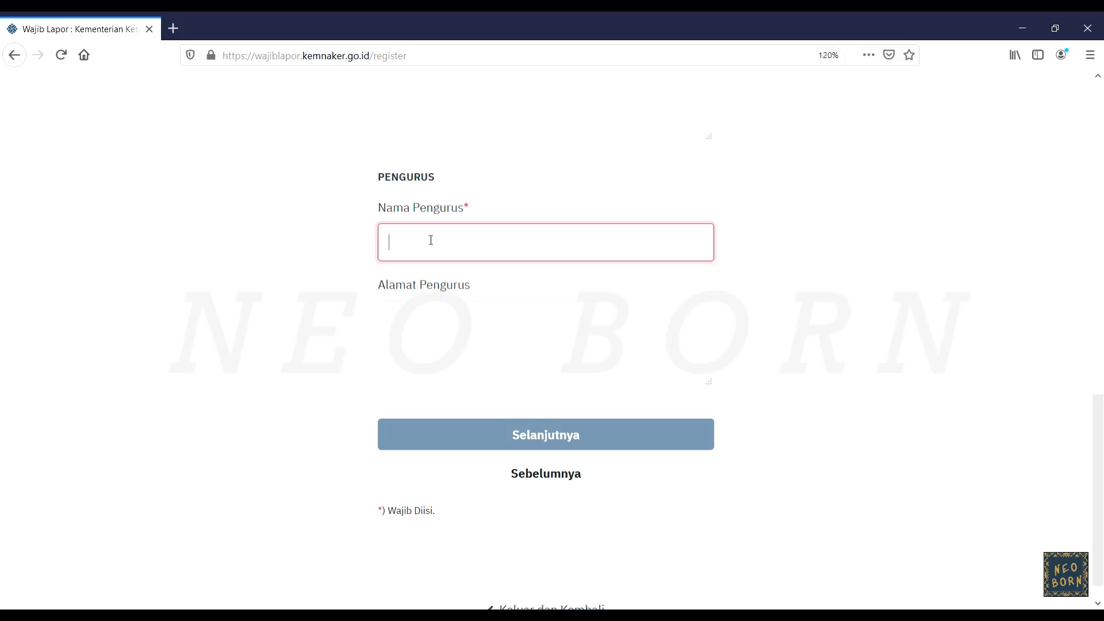
{"action": "type", "text": "CEO/Direktur"}
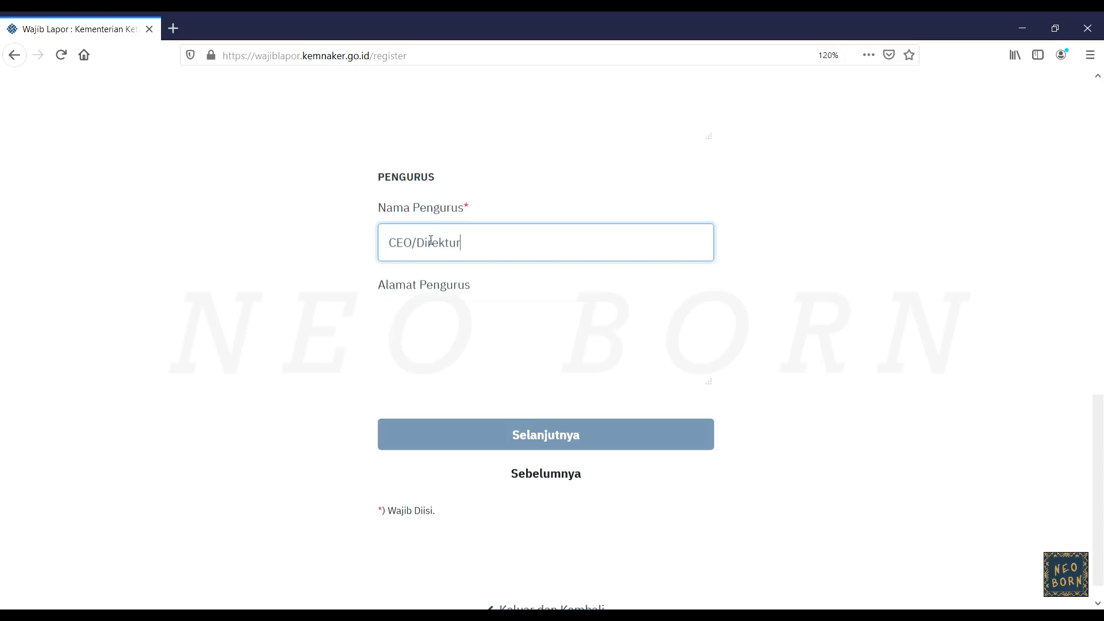
{"action": "left_click", "coordinate": [468, 328]}
{"action": "type", "text": "se"}
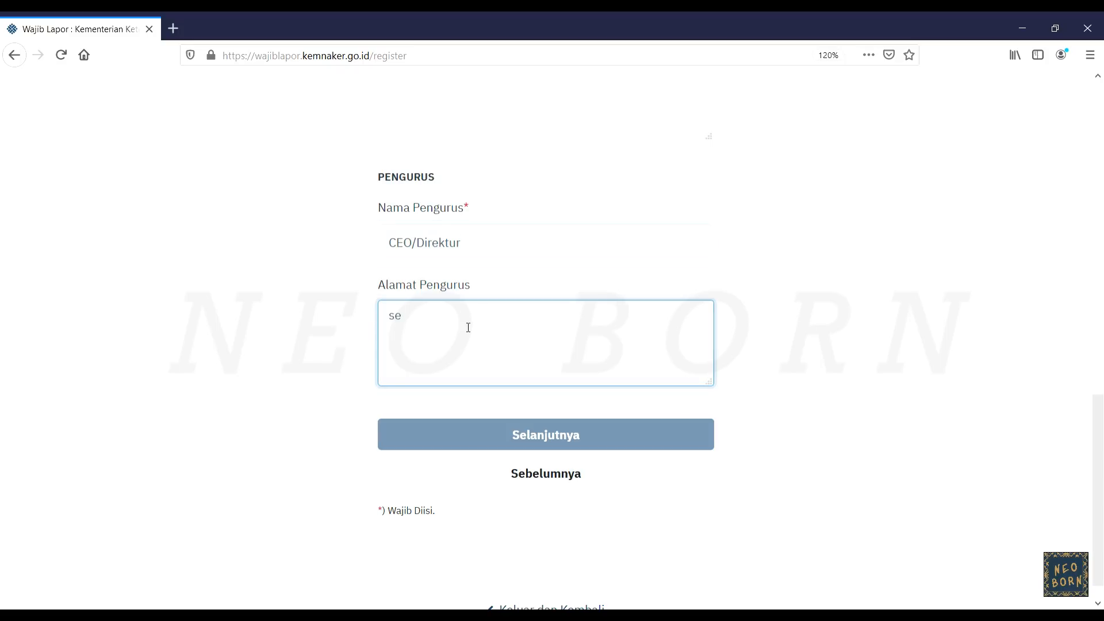
{"action": "type", "text": "suai KTP"}
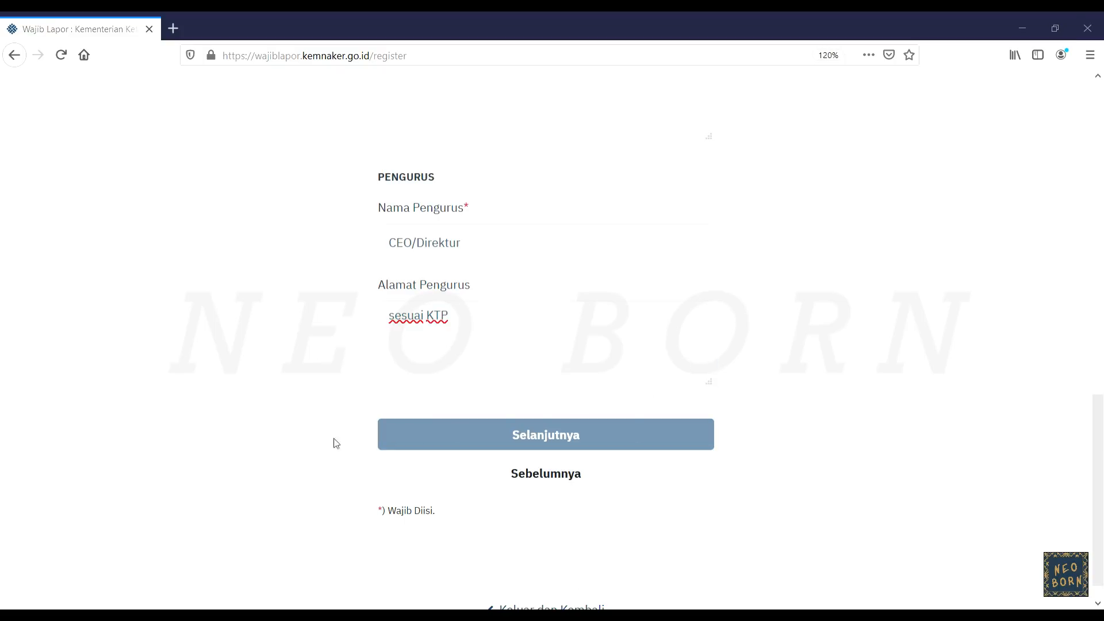
{"action": "left_click", "coordinate": [382, 435]}
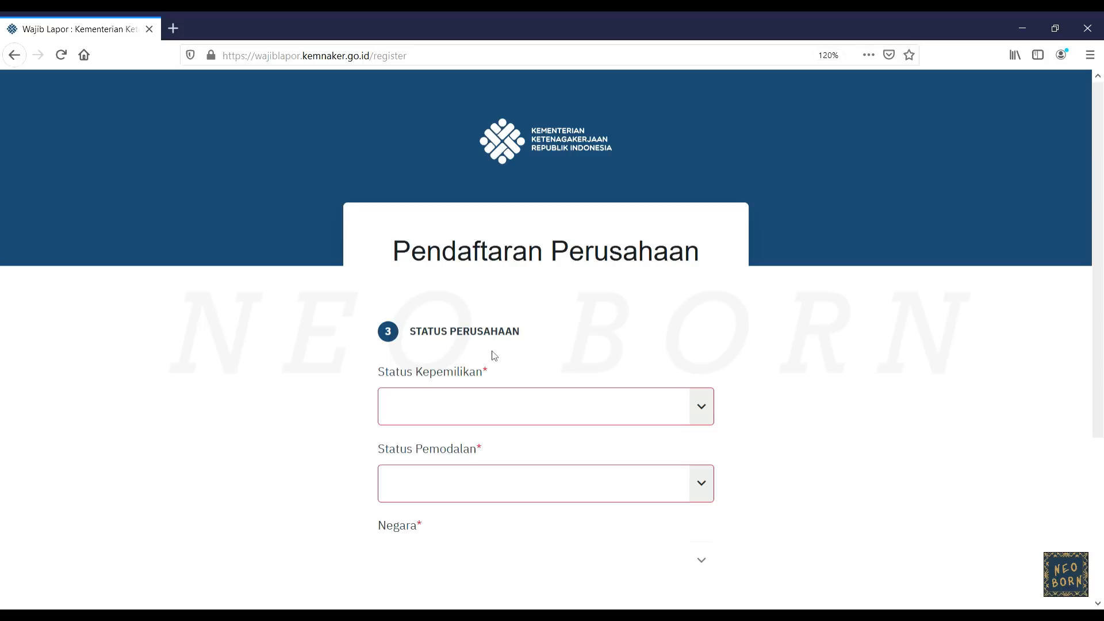
Review the Status Kepemilikan and Status Pemodalan dropdown options, closing both without choosing.
{"action": "left_click", "coordinate": [700, 423]}
{"action": "scroll", "coordinate": [490, 440], "scroll_direction": "down", "scroll_amount": 2}
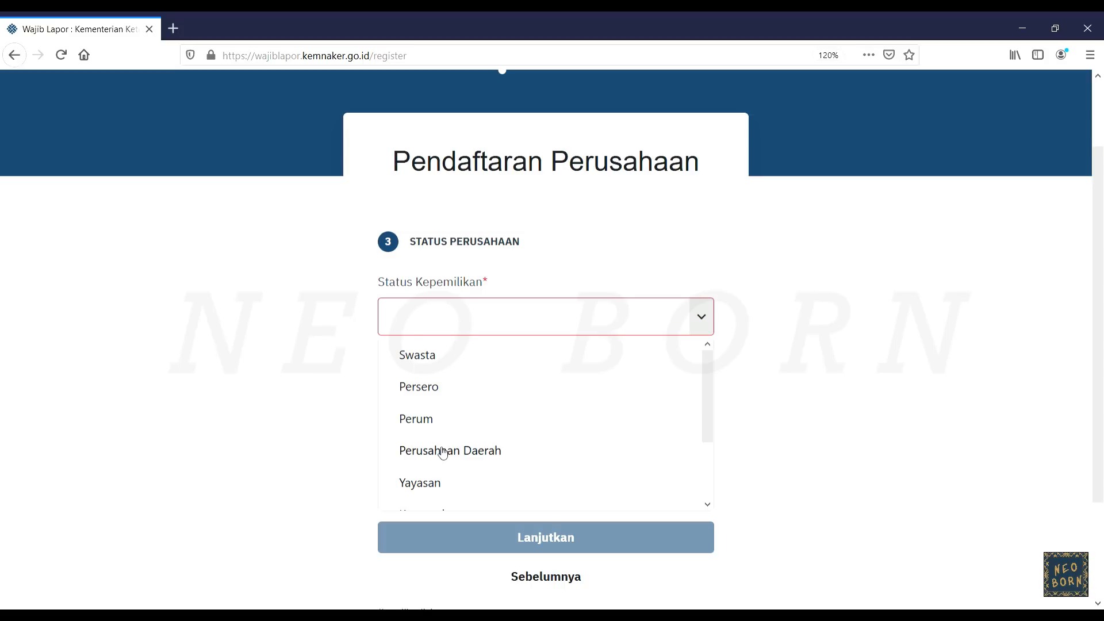
{"action": "scroll", "coordinate": [427, 486], "scroll_direction": "down", "scroll_amount": 3}
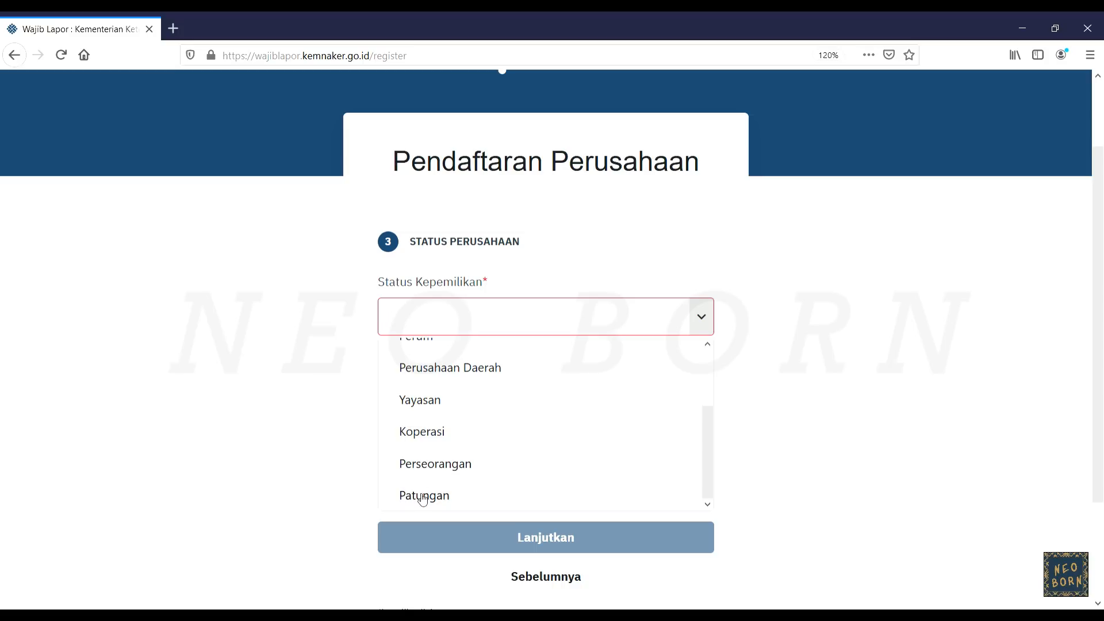
{"action": "left_click", "coordinate": [351, 476]}
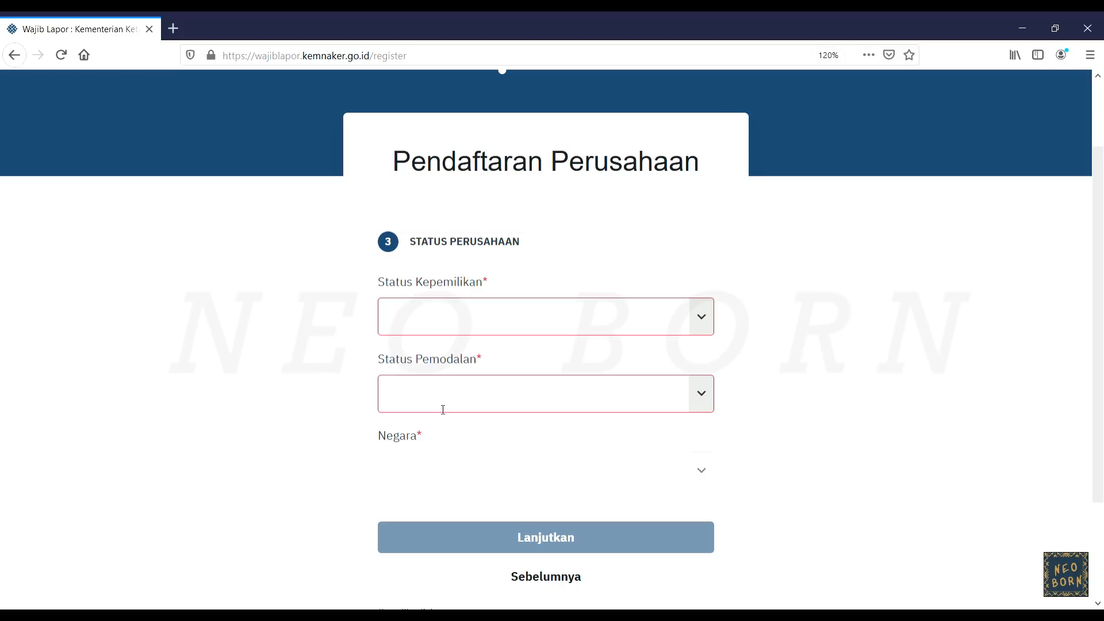
{"action": "left_click", "coordinate": [709, 407]}
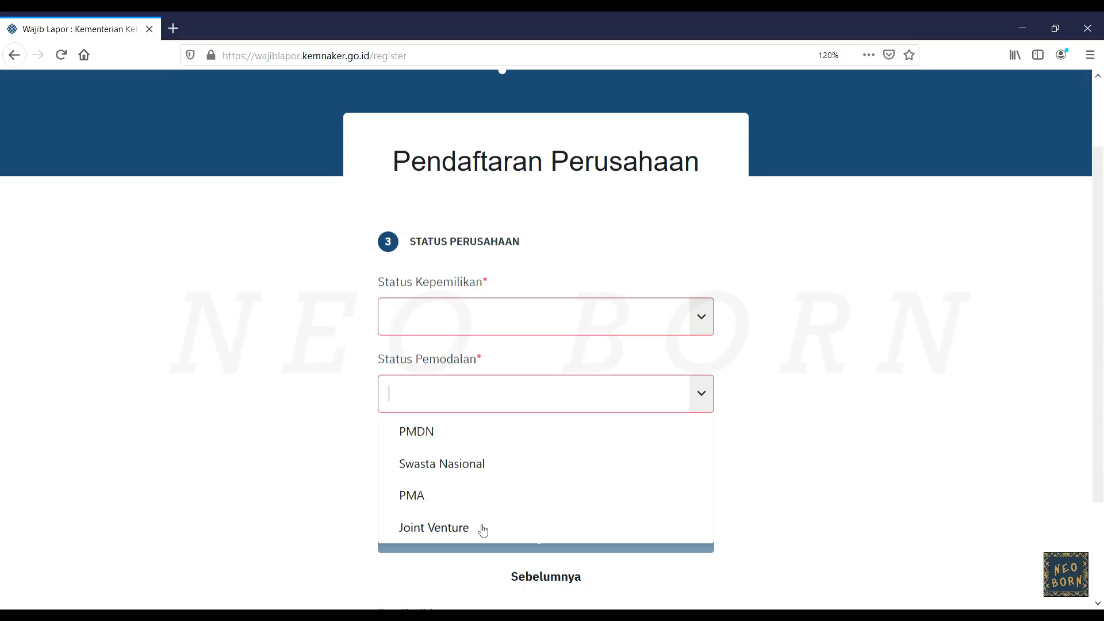
{"action": "left_click", "coordinate": [363, 500]}
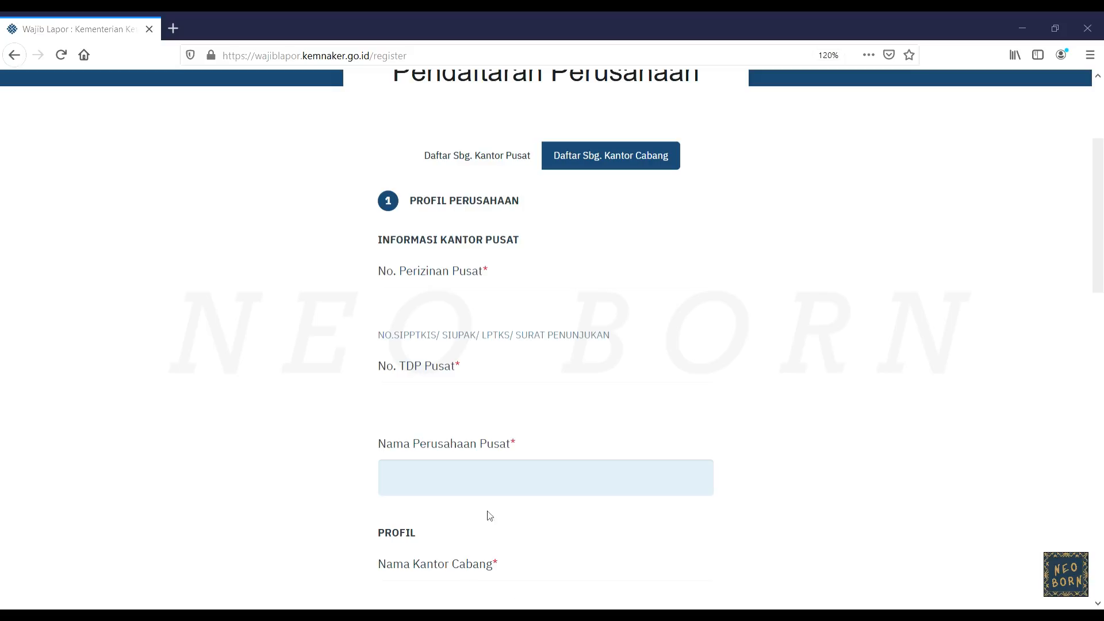
Type 'harus = kantor pusat' into both No. Perizinan Pusat and No. TDP Pusat.
{"action": "left_click", "coordinate": [208, 368]}
{"action": "left_click", "coordinate": [403, 320]}
{"action": "type", "text": "harus ="}
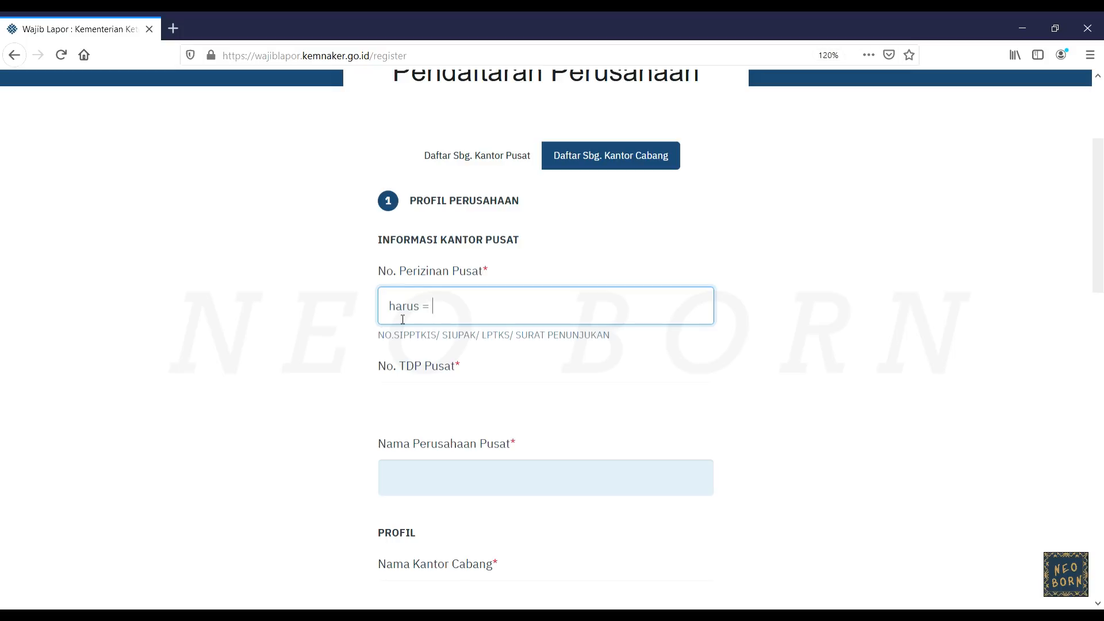
{"action": "type", "text": " kantor pusat"}
{"action": "left_click", "coordinate": [424, 401]}
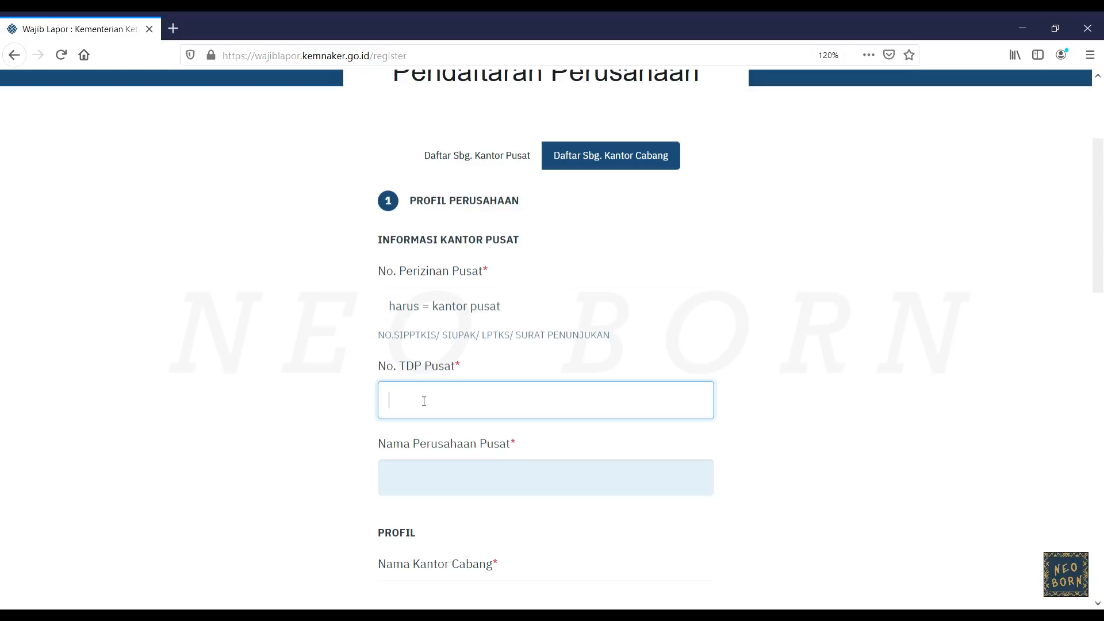
{"action": "type", "text": "harus = kantor pusat"}
Delete the note from both head-office licence and TDP fields, leaving them empty.
{"action": "left_click_drag", "start_coordinate": [502, 307], "coordinate": [305, 316]}
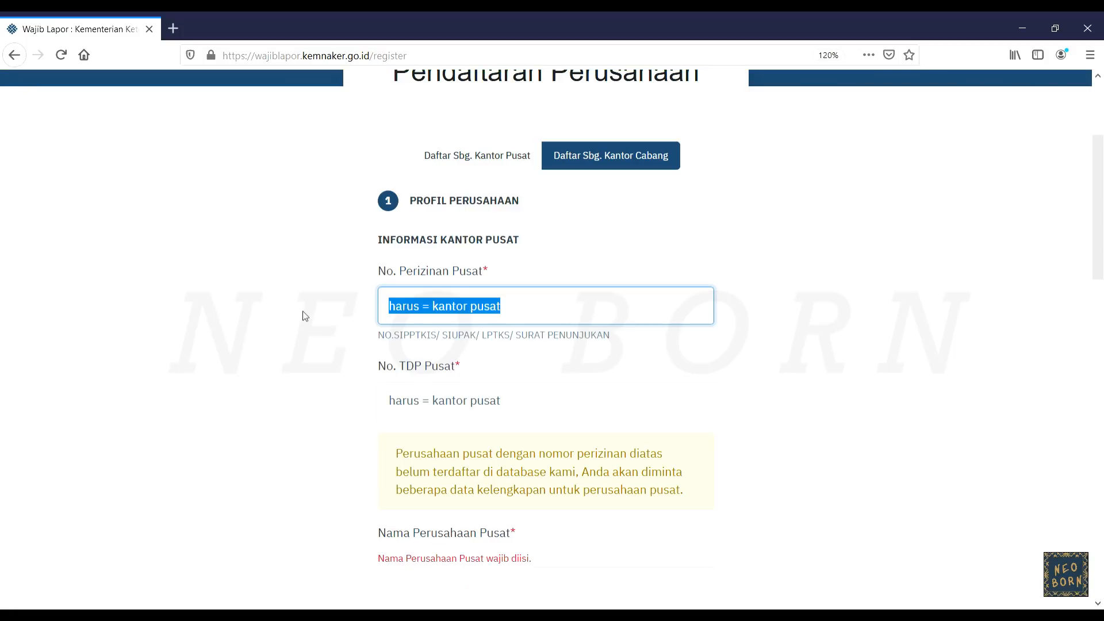
{"action": "key", "text": "BackSpace"}
{"action": "left_click_drag", "start_coordinate": [519, 421], "coordinate": [344, 413]}
{"action": "key", "text": "BackSpace"}
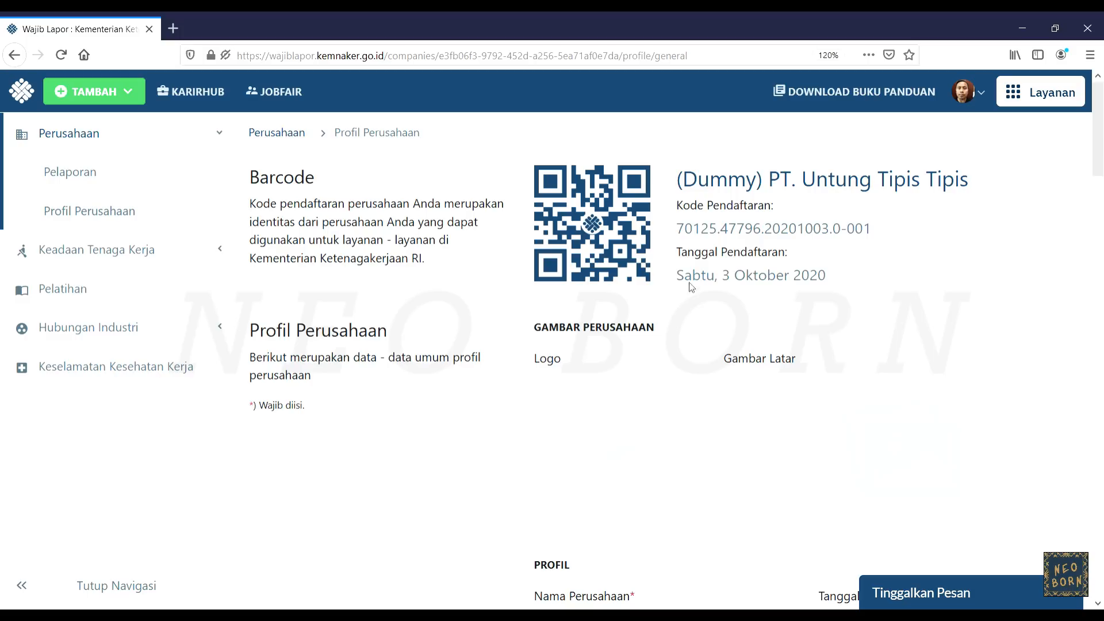
{"action": "left_click_drag", "start_coordinate": [707, 213], "coordinate": [777, 215]}
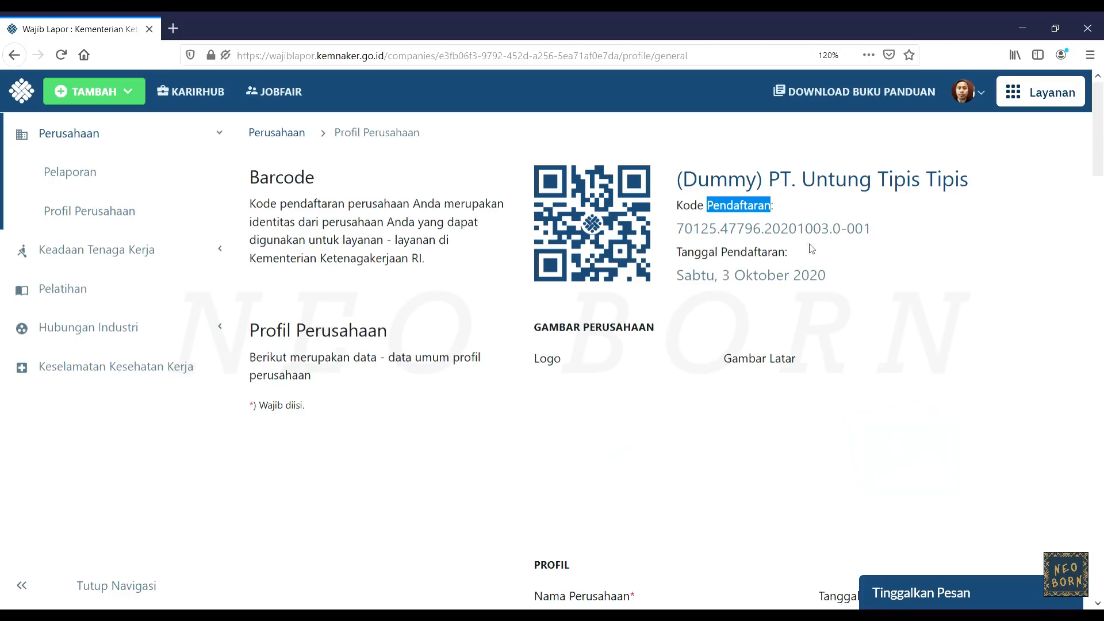
{"action": "left_click_drag", "start_coordinate": [883, 229], "coordinate": [674, 233]}
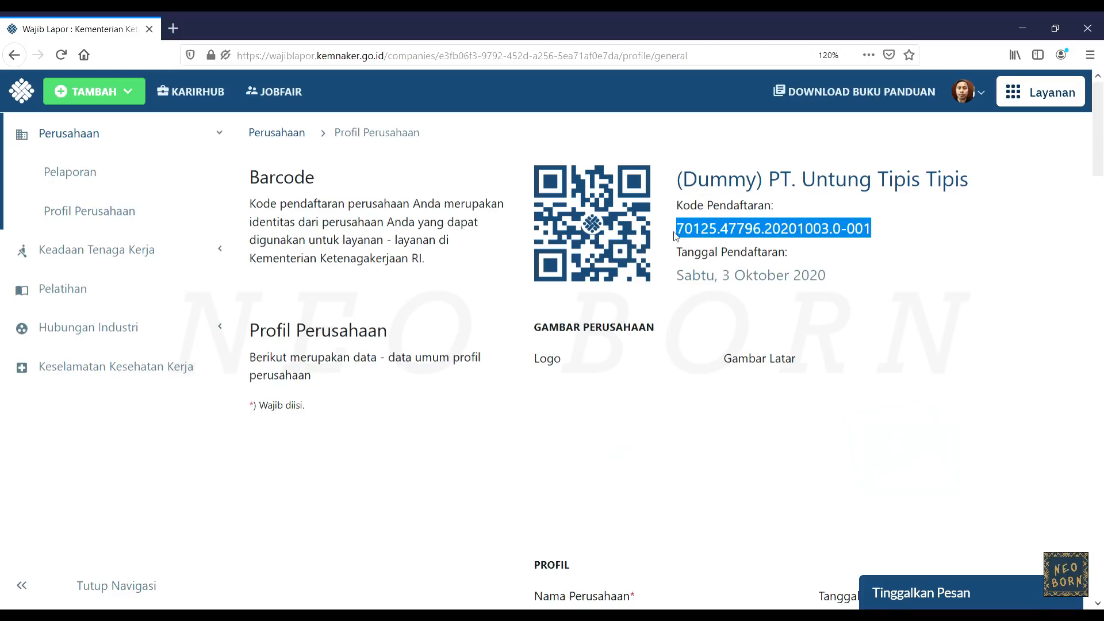
{"action": "left_click_drag", "start_coordinate": [605, 146], "coordinate": [848, 289]}
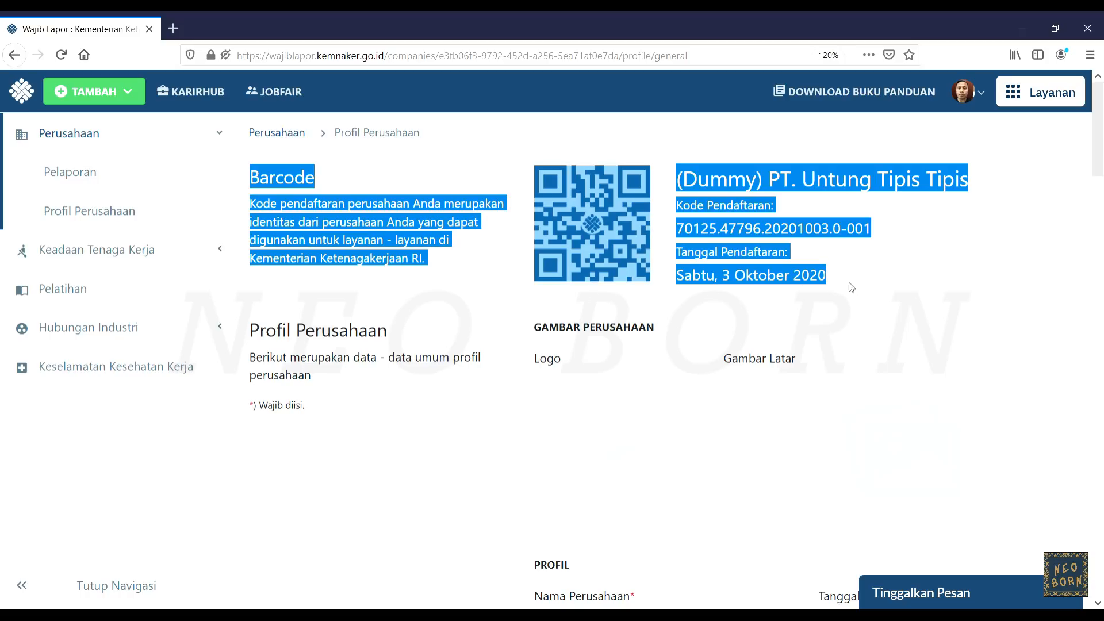
{"action": "left_click", "coordinate": [447, 315]}
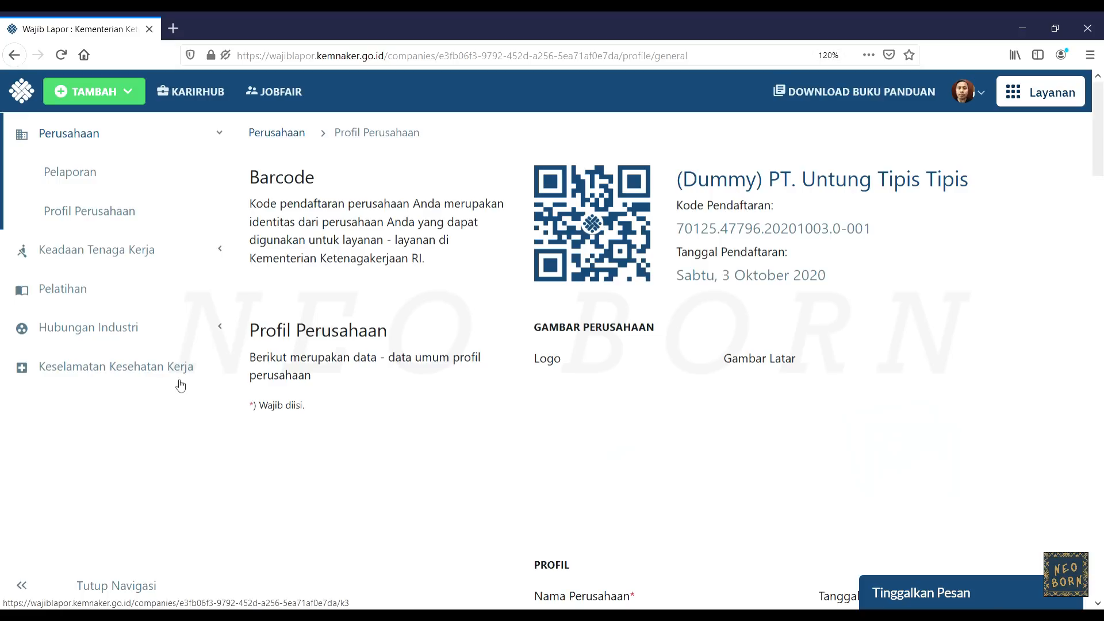
{"action": "left_click_drag", "start_coordinate": [249, 332], "coordinate": [390, 335]}
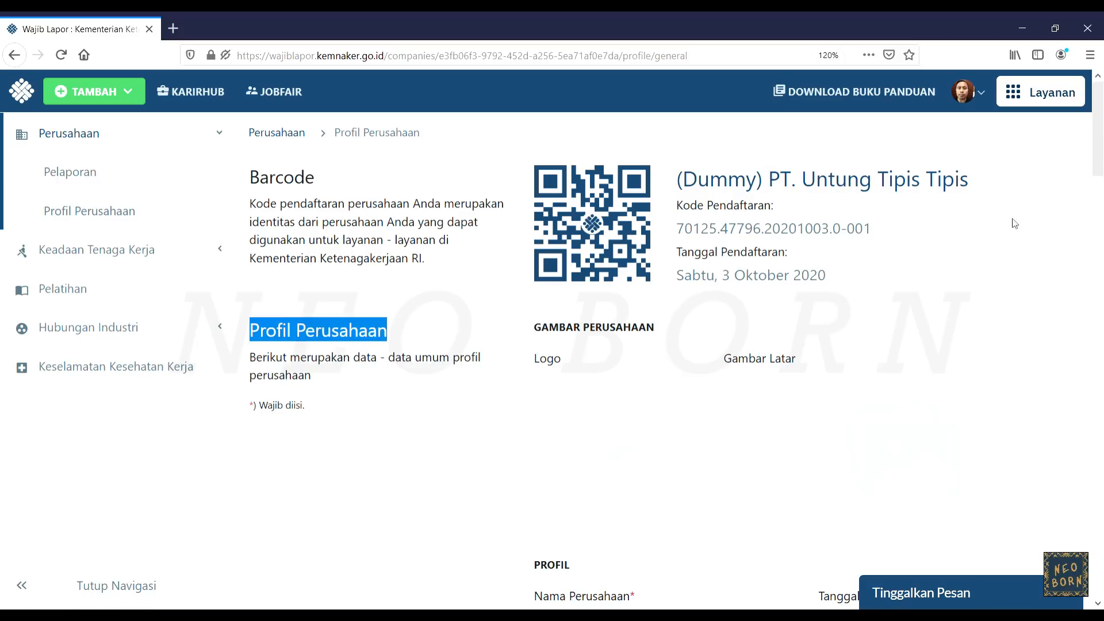
{"action": "left_click_drag", "start_coordinate": [1100, 155], "coordinate": [1084, 178]}
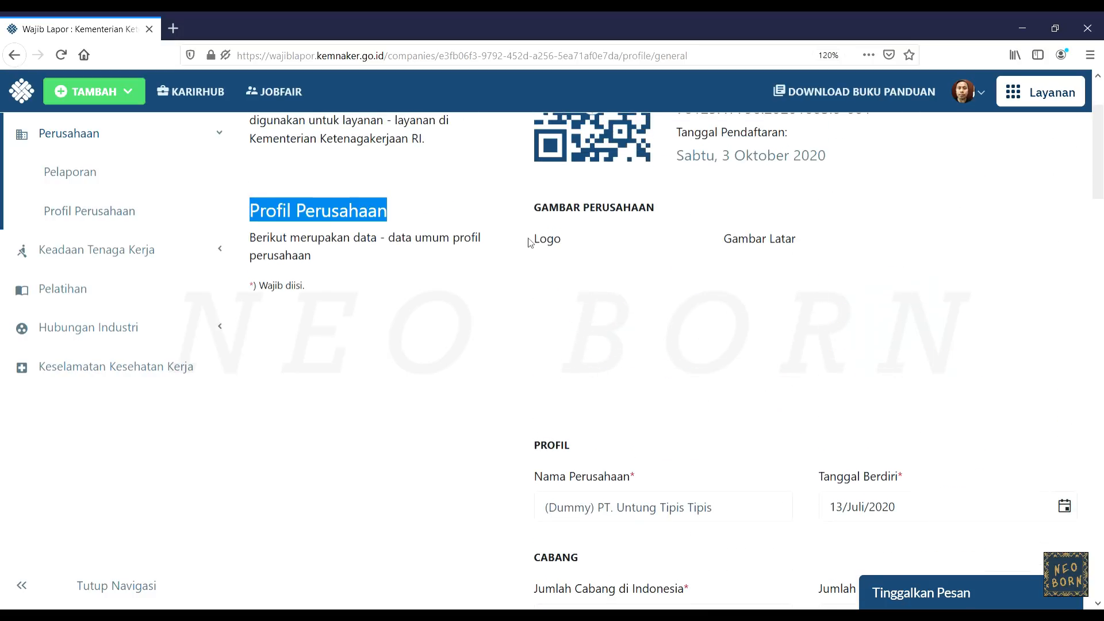
Try the Logo and Gambar Latar uploads, closing the file picker without choosing an image.
{"action": "left_click_drag", "start_coordinate": [530, 242], "coordinate": [576, 240]}
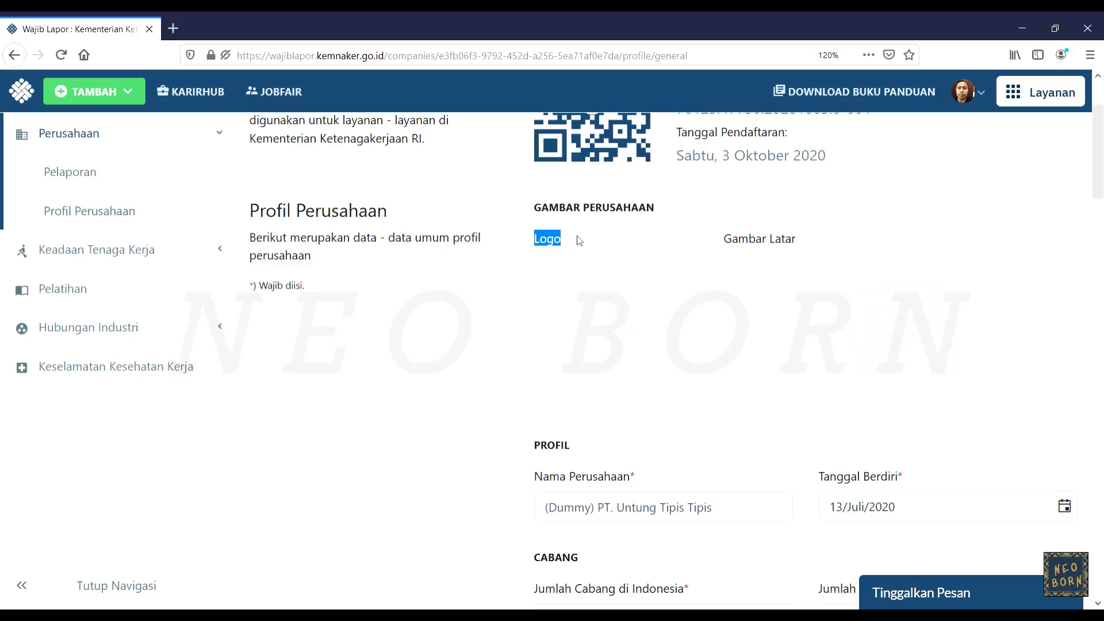
{"action": "left_click_drag", "start_coordinate": [722, 240], "coordinate": [823, 246]}
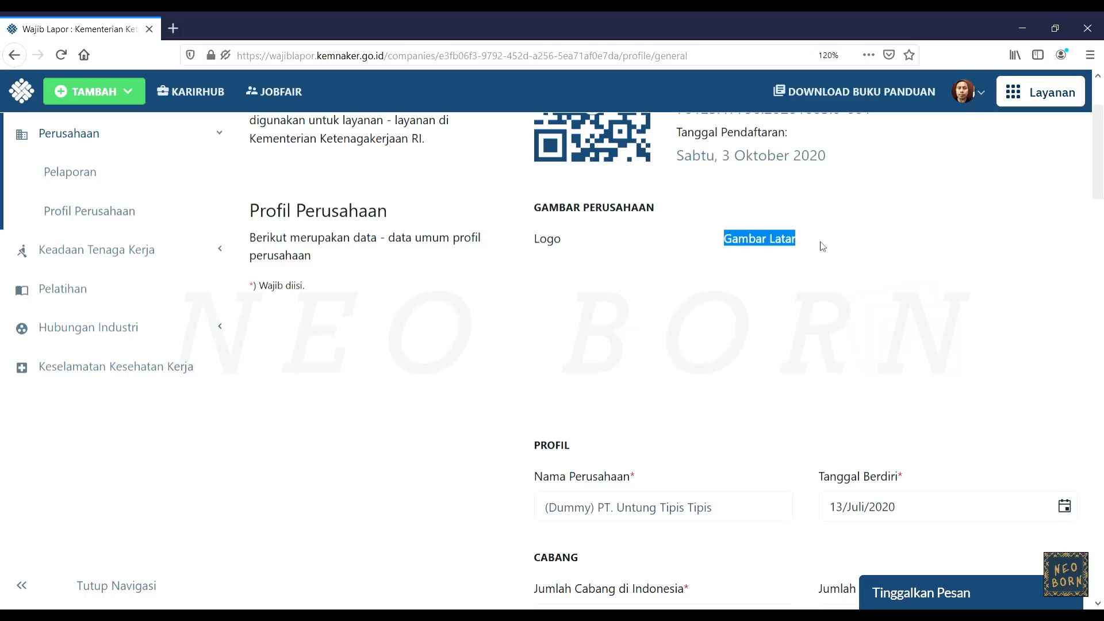
{"action": "left_click", "coordinate": [652, 330]}
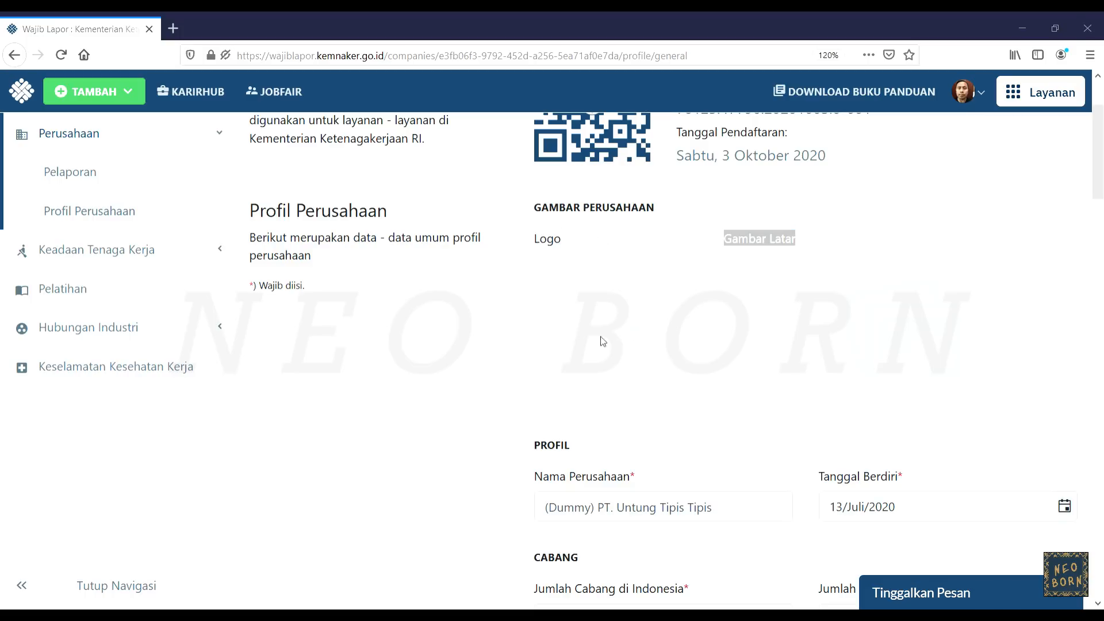
{"action": "left_click", "coordinate": [519, 343]}
{"action": "left_click", "coordinate": [894, 379]}
{"action": "left_click", "coordinate": [516, 341]}
Search 'alalak' as the company location on the map.
{"action": "left_click_drag", "start_coordinate": [1100, 184], "coordinate": [1100, 362]}
{"action": "left_click", "coordinate": [582, 397]}
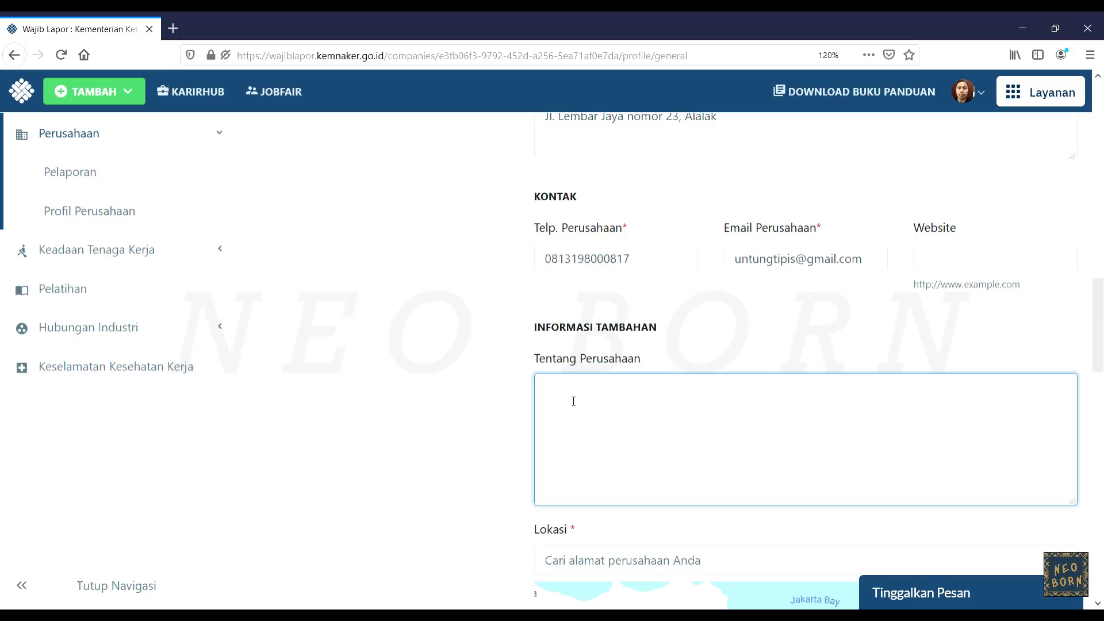
{"action": "left_click_drag", "start_coordinate": [1100, 314], "coordinate": [1099, 370]}
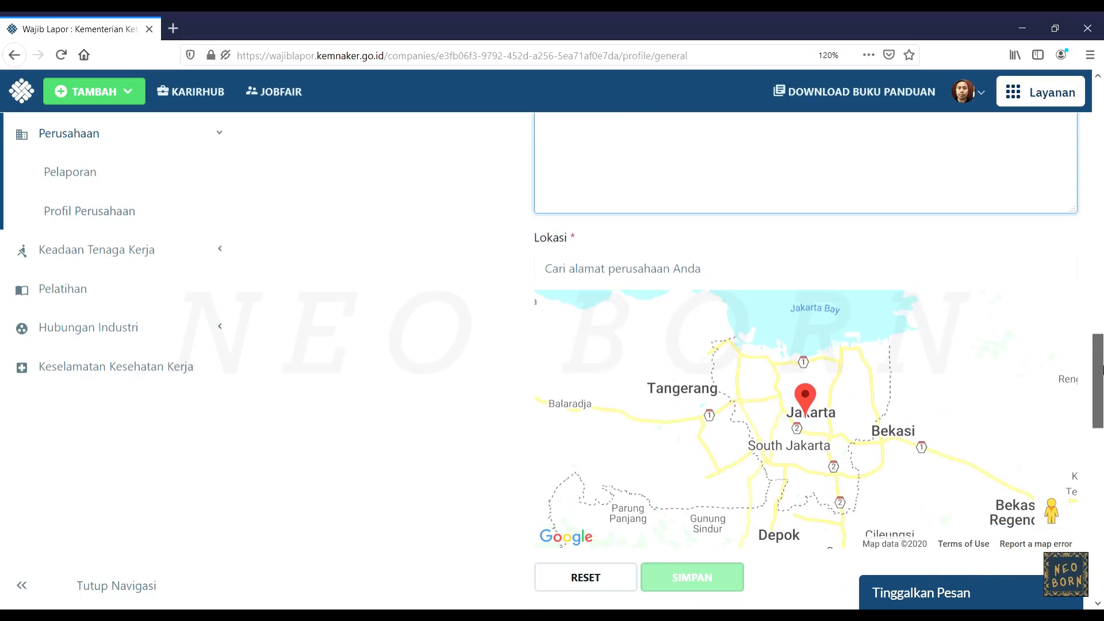
{"action": "left_click", "coordinate": [694, 276]}
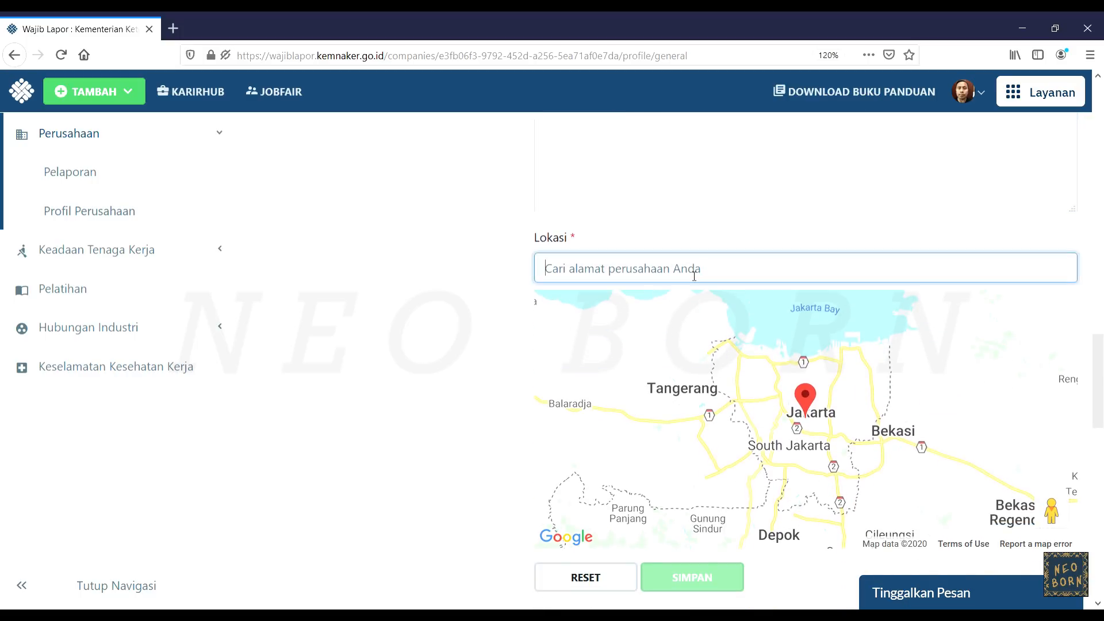
{"action": "type", "text": "alalak"}
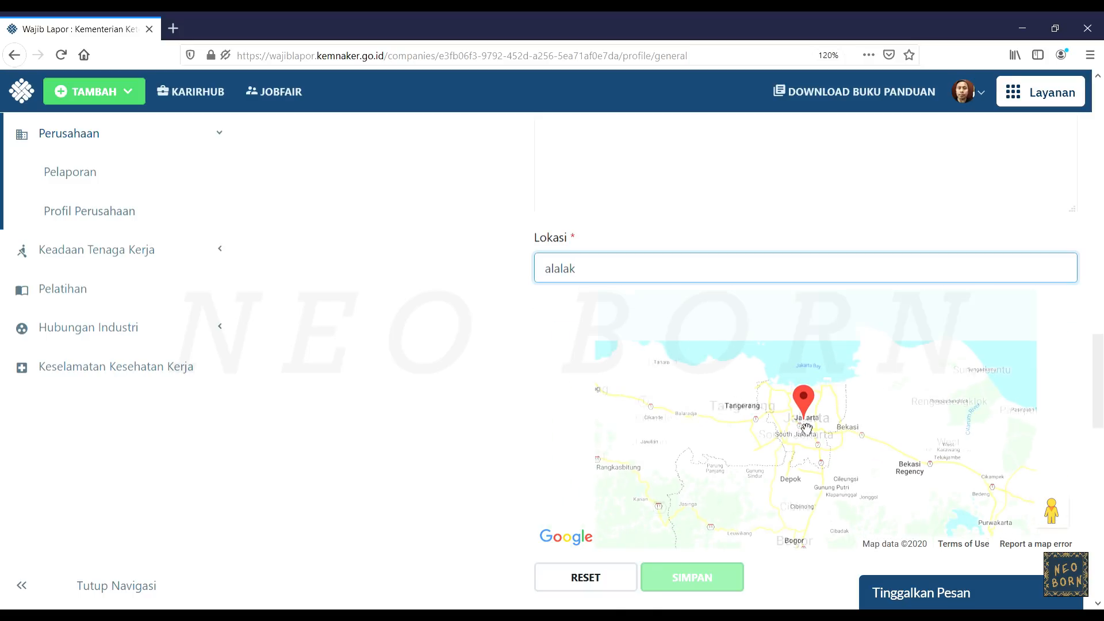
Save the general profile and expand Keadaan Tenaga Kerja in the sidebar.
{"action": "scroll", "coordinate": [807, 428], "scroll_direction": "down", "scroll_amount": 1}
{"action": "scroll", "coordinate": [713, 282], "scroll_direction": "down", "scroll_amount": 5}
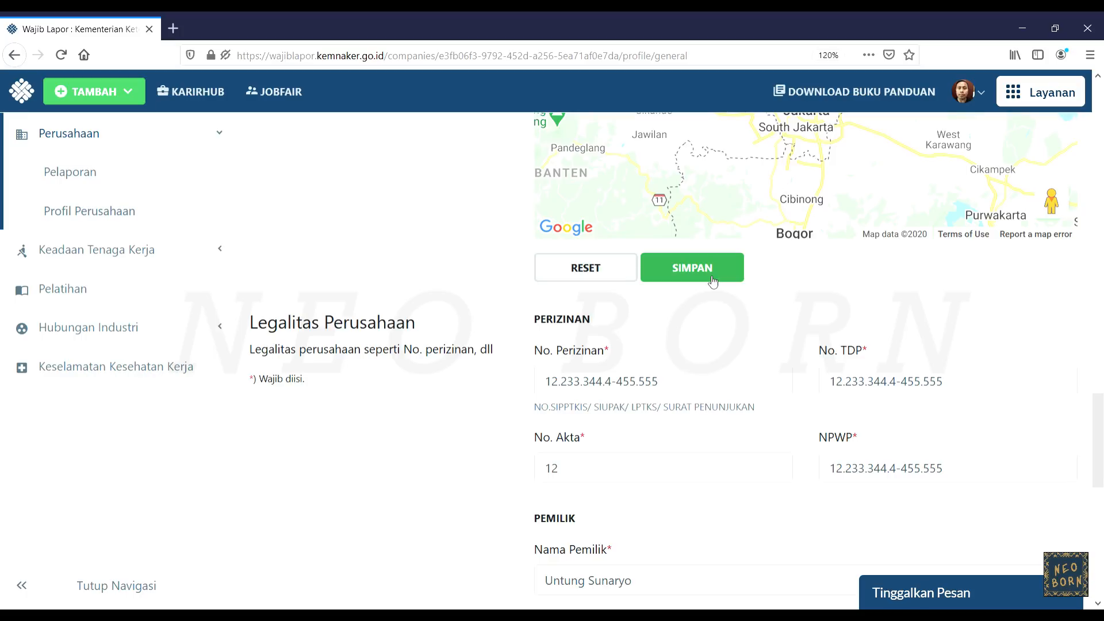
{"action": "left_click", "coordinate": [664, 280]}
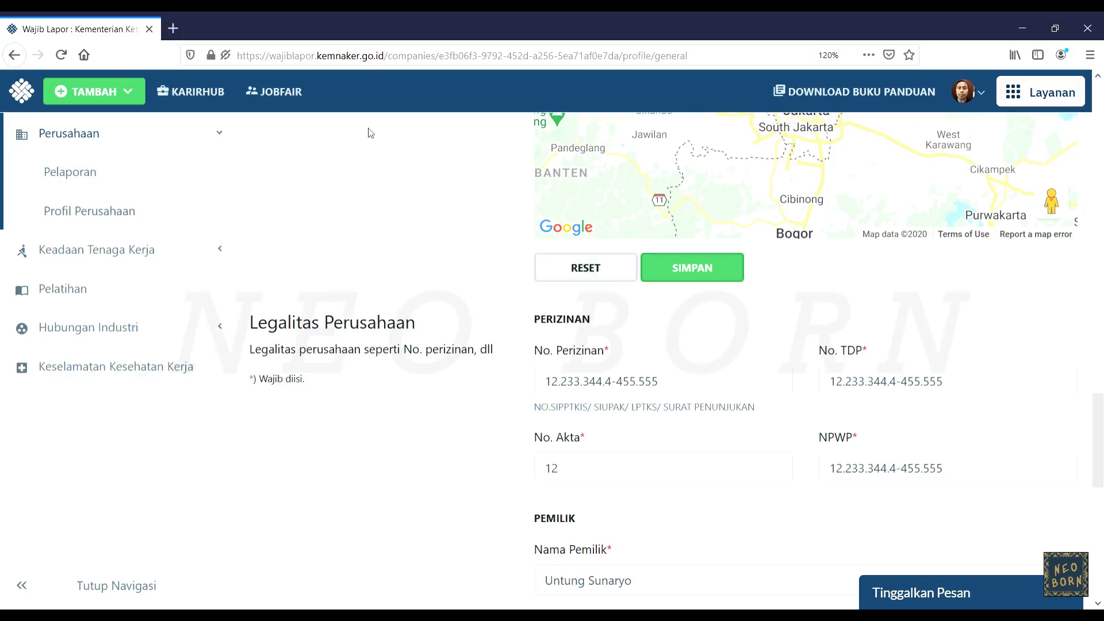
{"action": "left_click", "coordinate": [84, 249]}
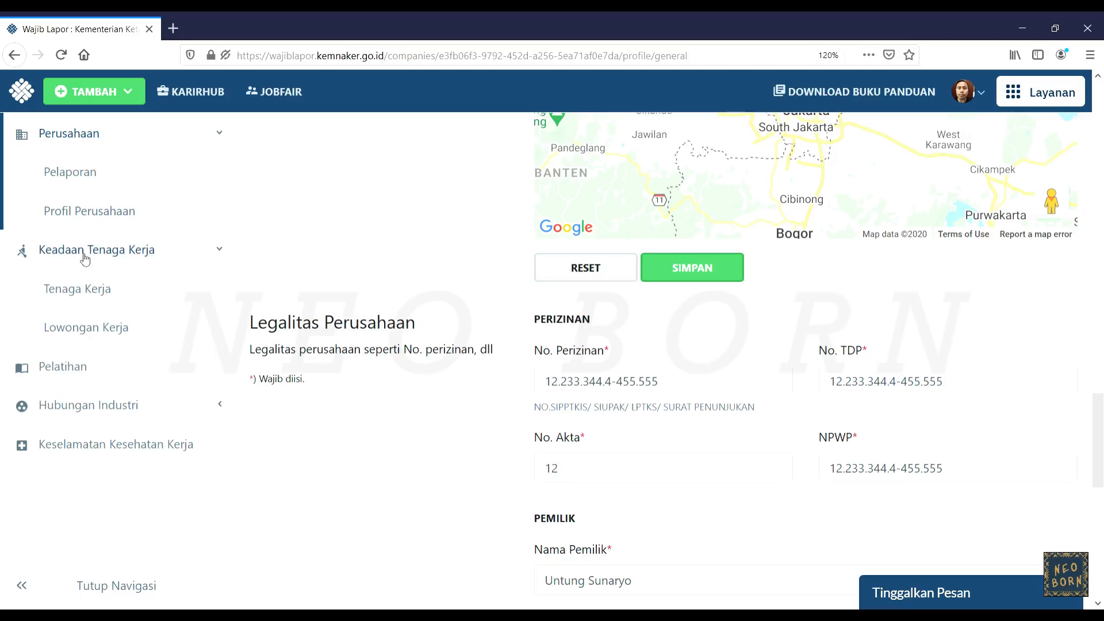
Start a new worker record and review its NIK, Alamat and other field labels.
{"action": "left_click", "coordinate": [85, 290]}
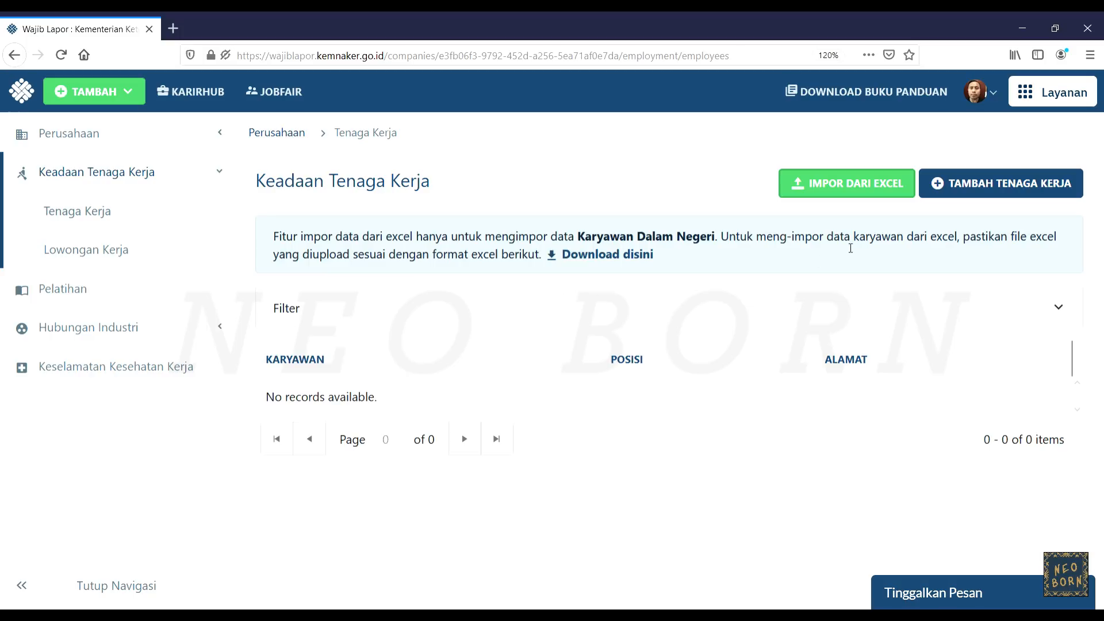
{"action": "left_click", "coordinate": [945, 190]}
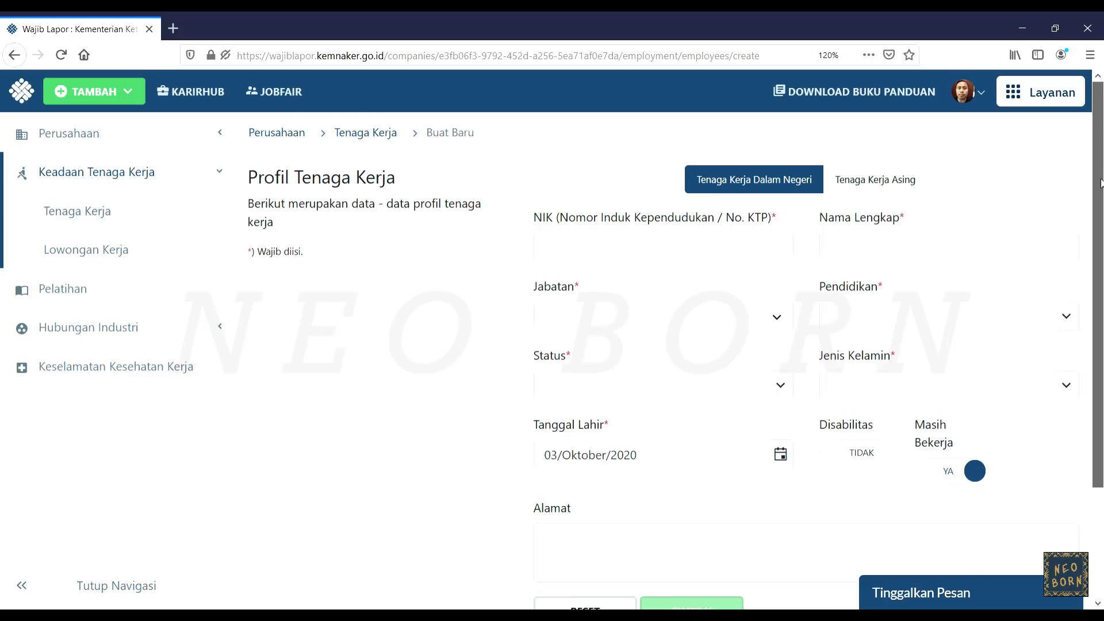
{"action": "scroll", "coordinate": [1081, 189], "scroll_direction": "down", "scroll_amount": 1}
{"action": "left_click_drag", "start_coordinate": [534, 208], "coordinate": [792, 209]}
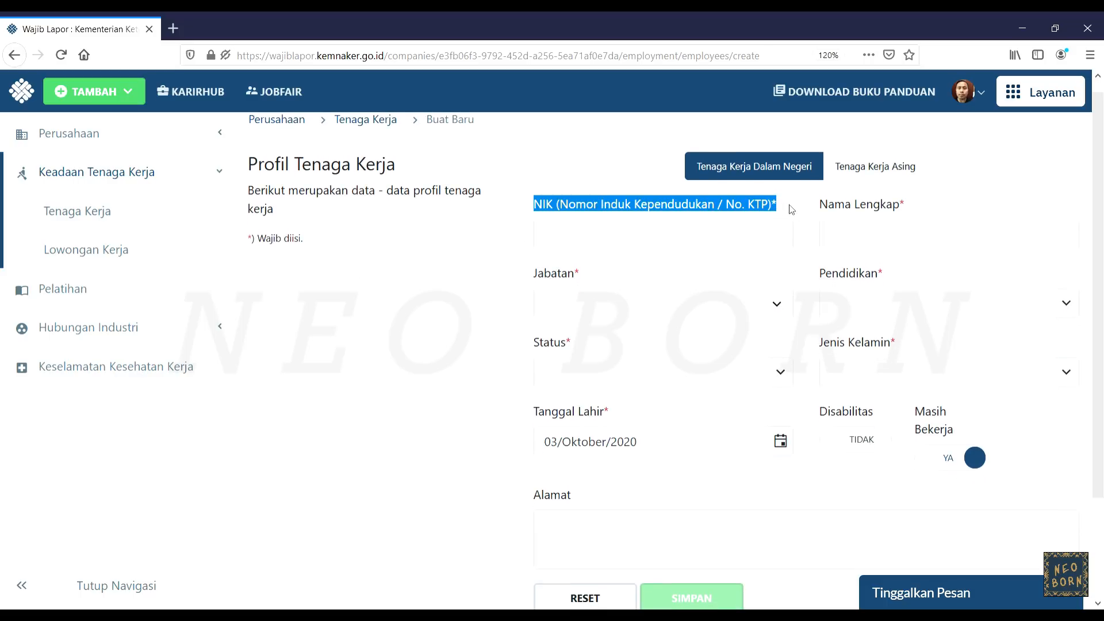
{"action": "left_click", "coordinate": [578, 237]}
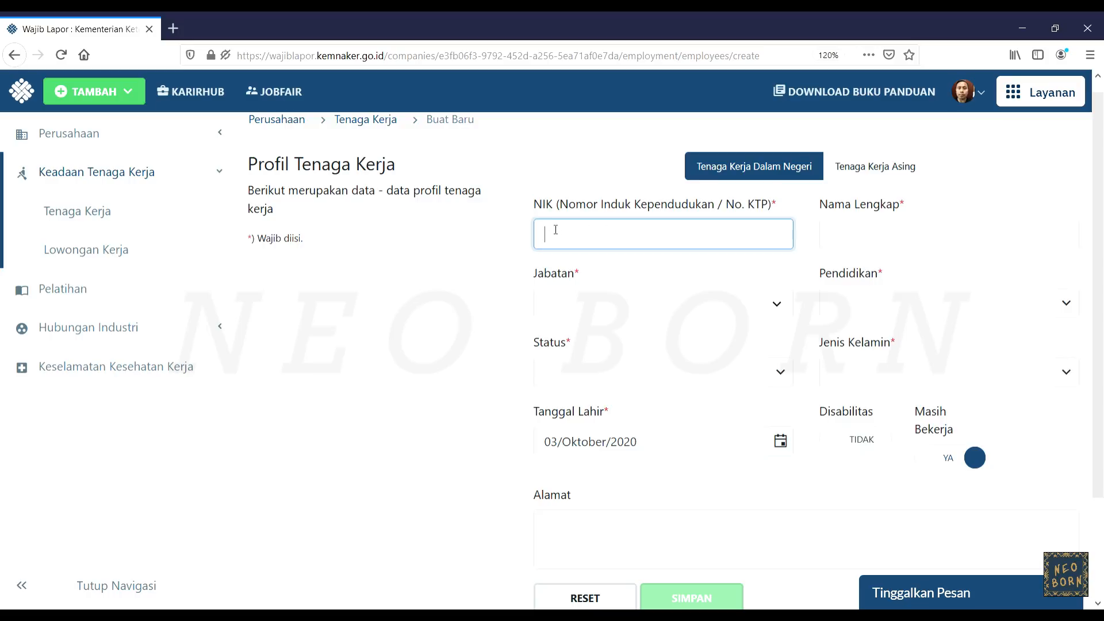
{"action": "left_click_drag", "start_coordinate": [530, 205], "coordinate": [597, 502]}
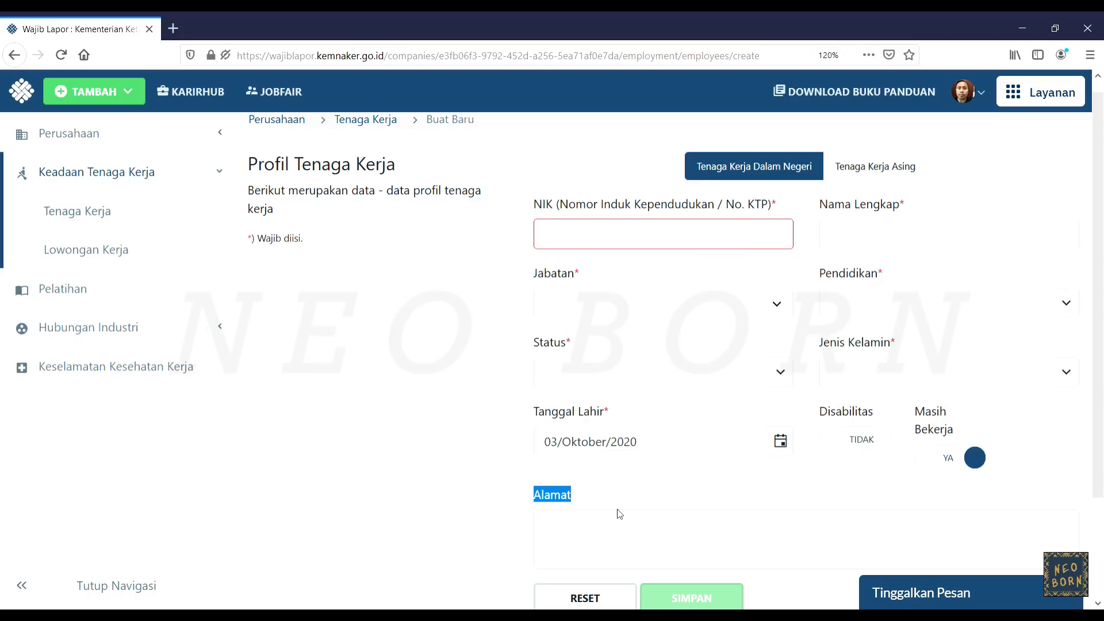
{"action": "left_click", "coordinate": [617, 510]}
{"action": "double_click", "coordinate": [667, 602]}
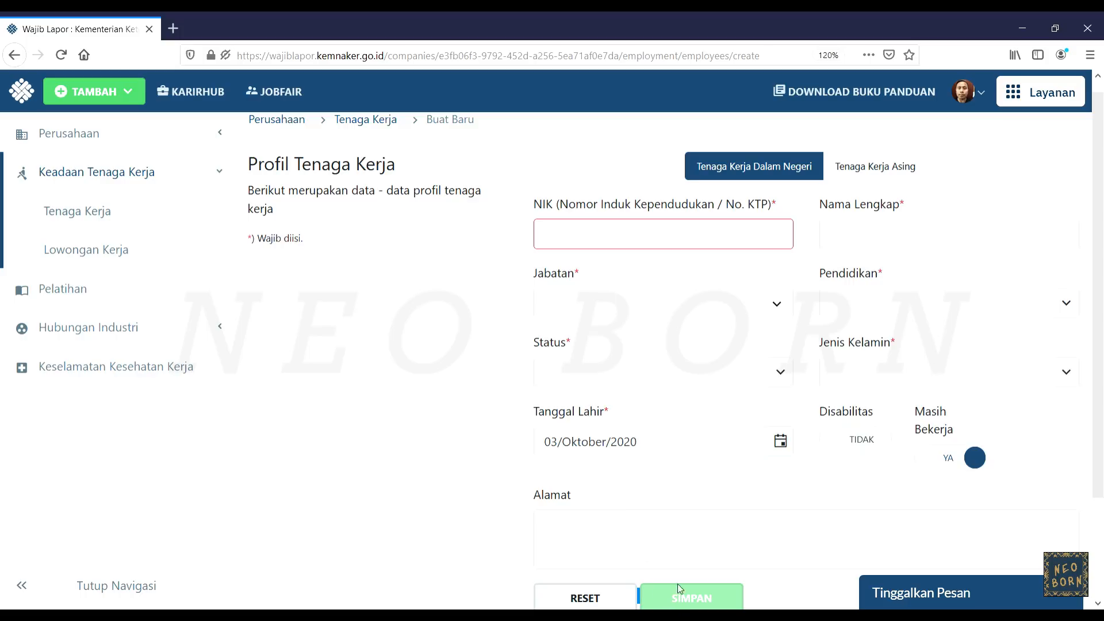
Switch to the Tenaga Kerja Asing form, enter 'nomor notifikas' as No. IMTA, then return to the list.
{"action": "left_click", "coordinate": [863, 165]}
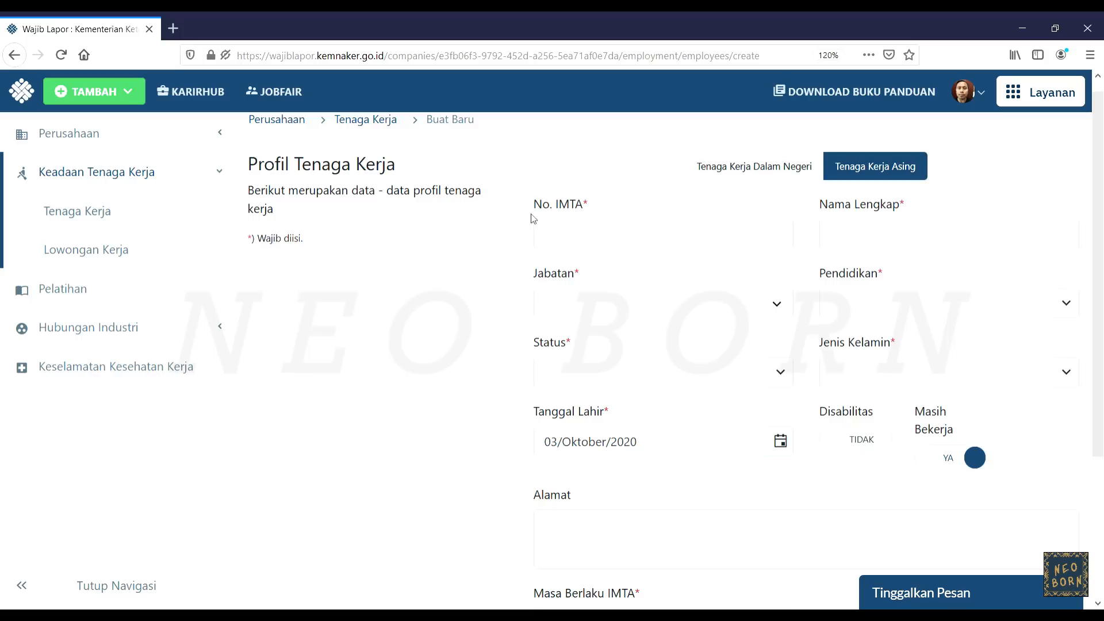
{"action": "left_click_drag", "start_coordinate": [532, 212], "coordinate": [604, 210]}
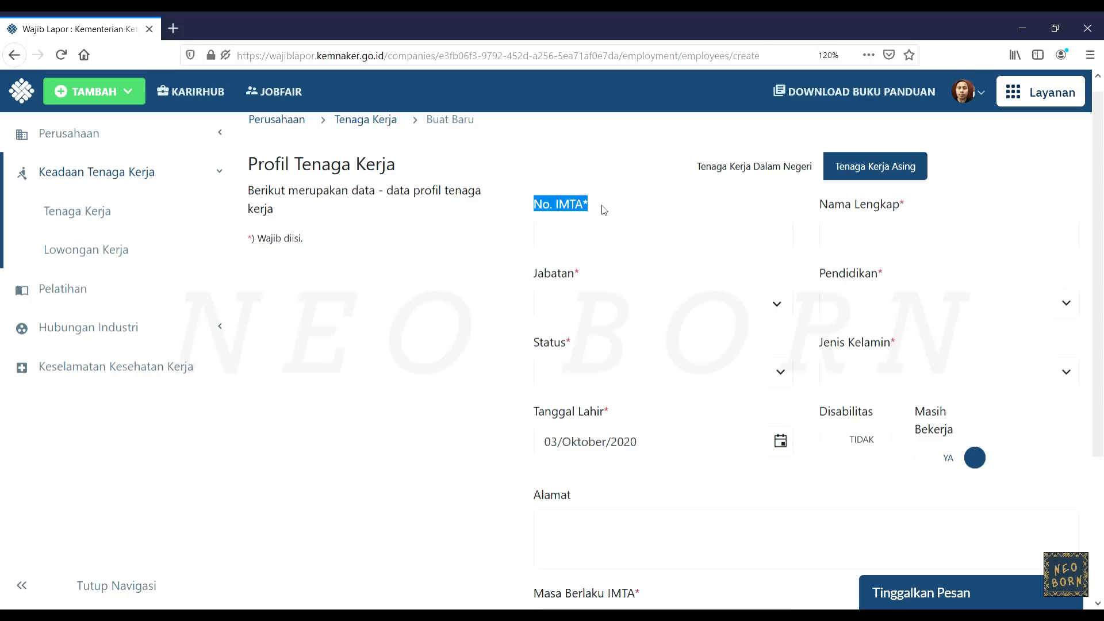
{"action": "left_click", "coordinate": [611, 241]}
{"action": "type", "text": "nomo"}
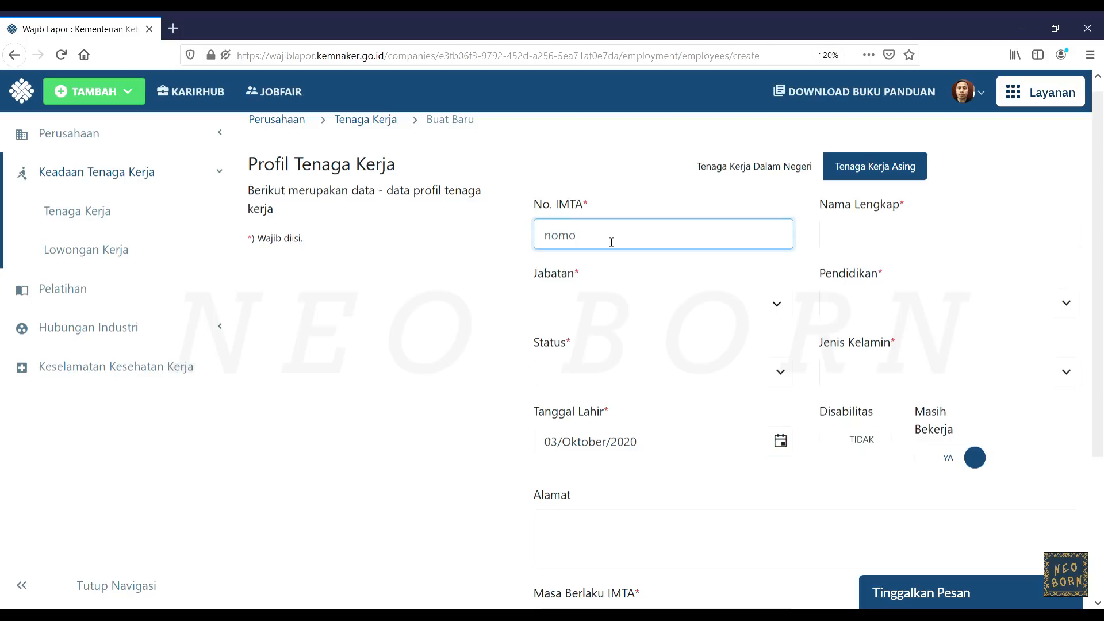
{"action": "type", "text": "r notifikasi"}
{"action": "scroll", "coordinate": [1095, 242], "scroll_direction": "down", "scroll_amount": 5}
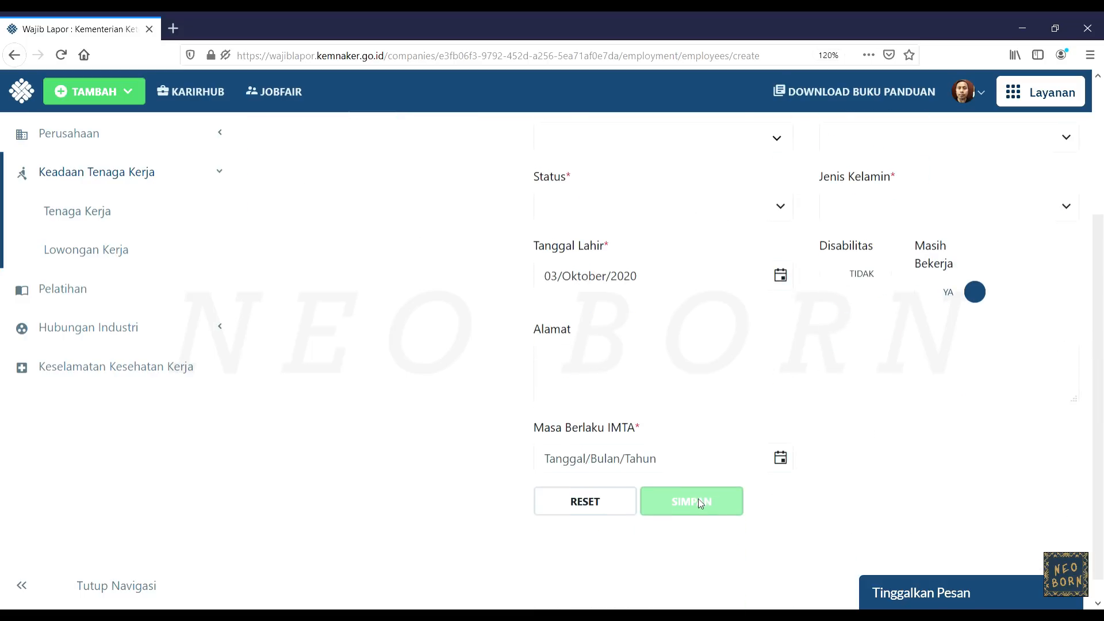
{"action": "scroll", "coordinate": [1099, 322], "scroll_direction": "up", "scroll_amount": 1}
{"action": "scroll", "coordinate": [1099, 322], "scroll_direction": "up", "scroll_amount": 3}
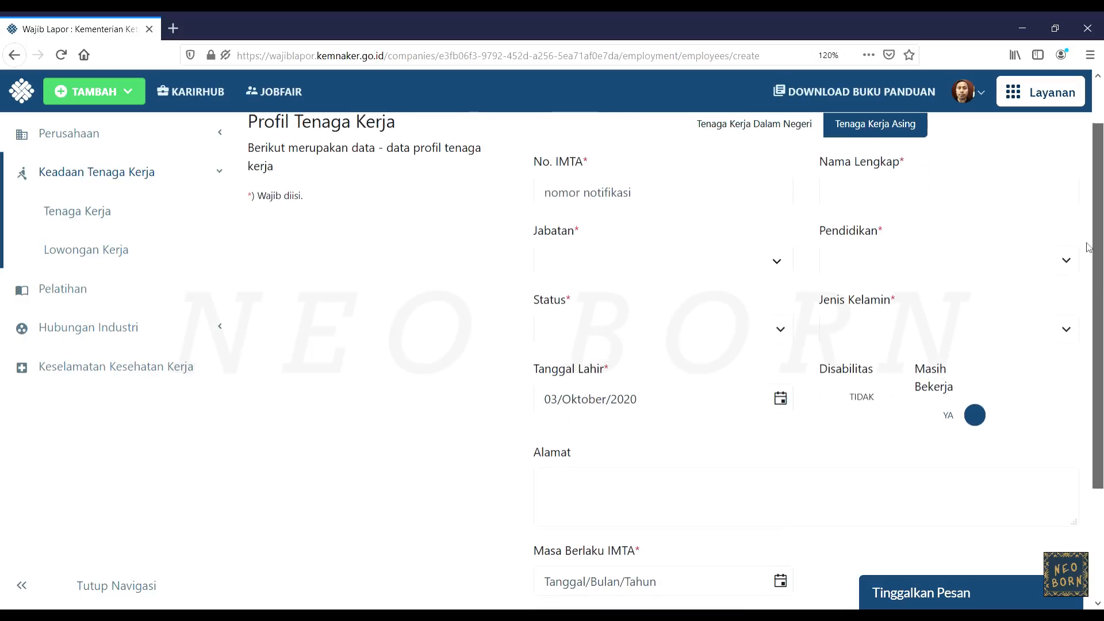
{"action": "left_click", "coordinate": [112, 223]}
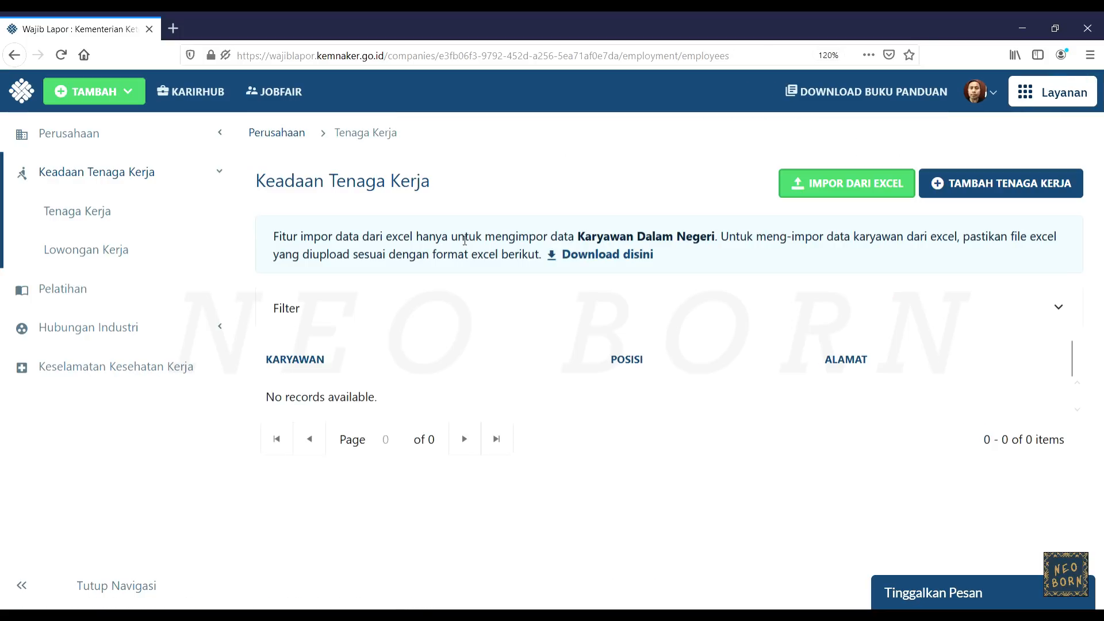
Download the Excel import template for domestic (Dalam Negeri) workers from the import notice.
{"action": "left_click_drag", "start_coordinate": [584, 242], "coordinate": [726, 247]}
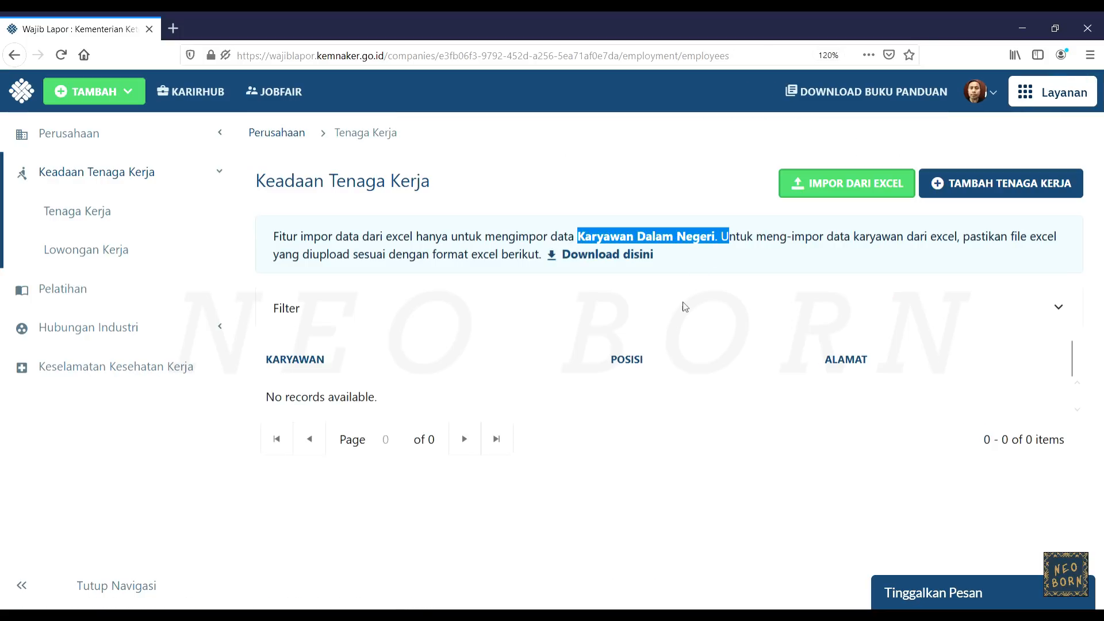
{"action": "left_click", "coordinate": [692, 272]}
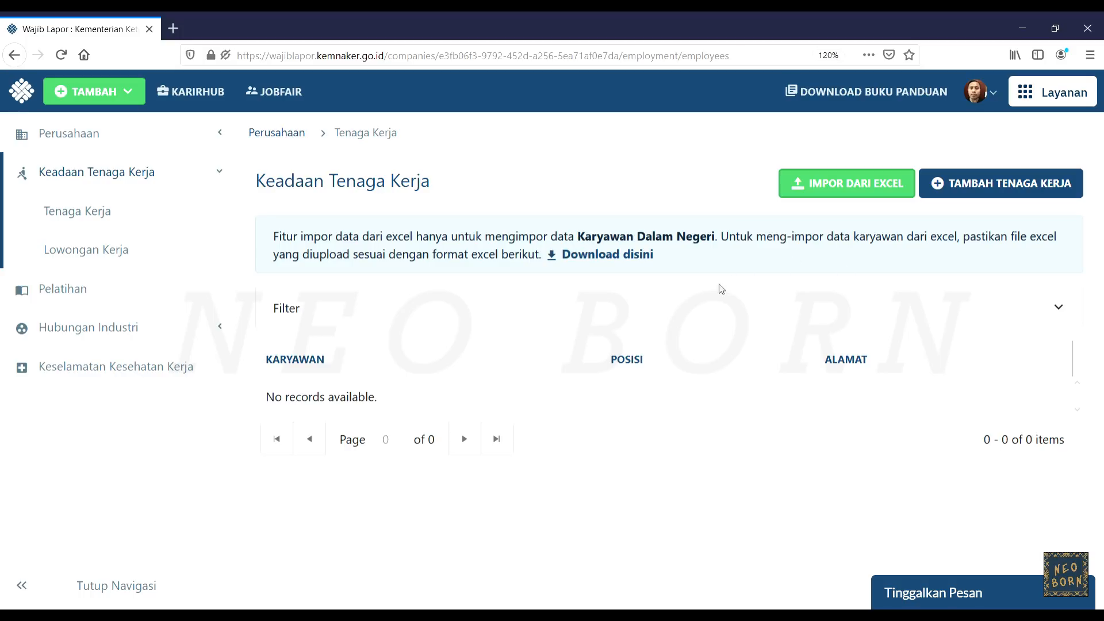
{"action": "left_click_drag", "start_coordinate": [1011, 238], "coordinate": [1059, 238]}
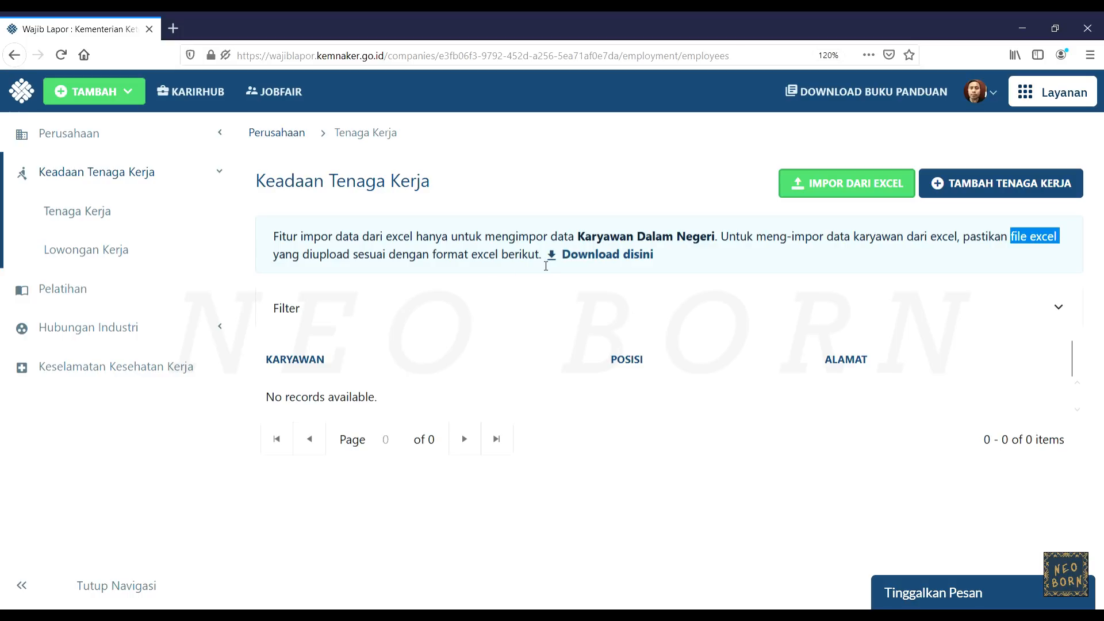
{"action": "left_click", "coordinate": [646, 260]}
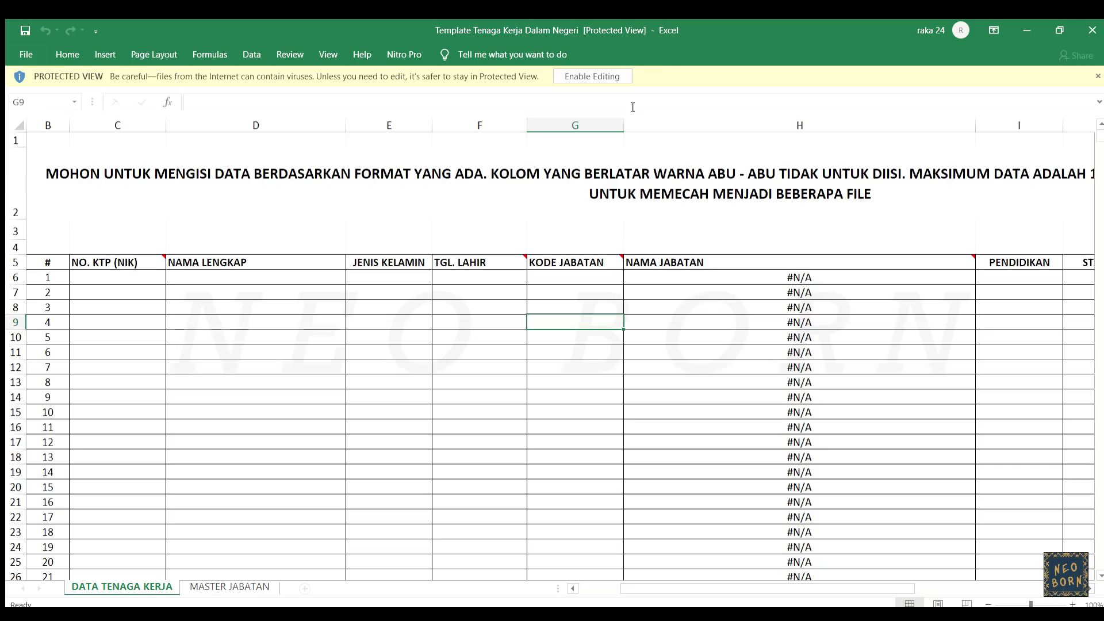
Enable editing and review notes on the NO. KTP, NAMA LENGKAP, JENIS KELAMIN and KODE JABATAN headers.
{"action": "left_click", "coordinate": [582, 76]}
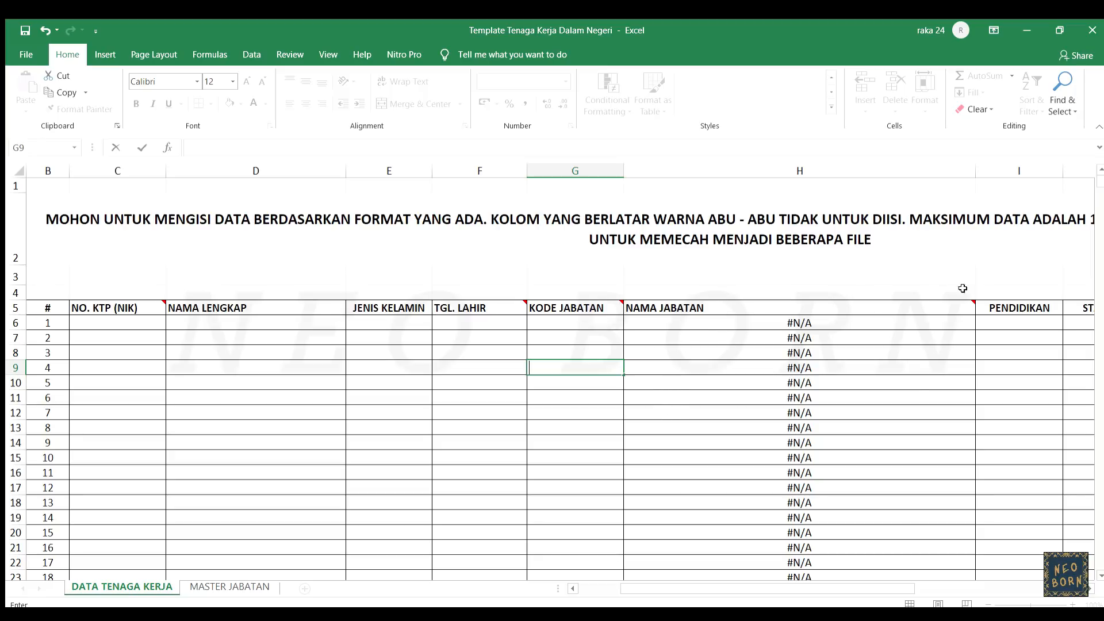
{"action": "left_click_drag", "start_coordinate": [767, 591], "coordinate": [852, 591]}
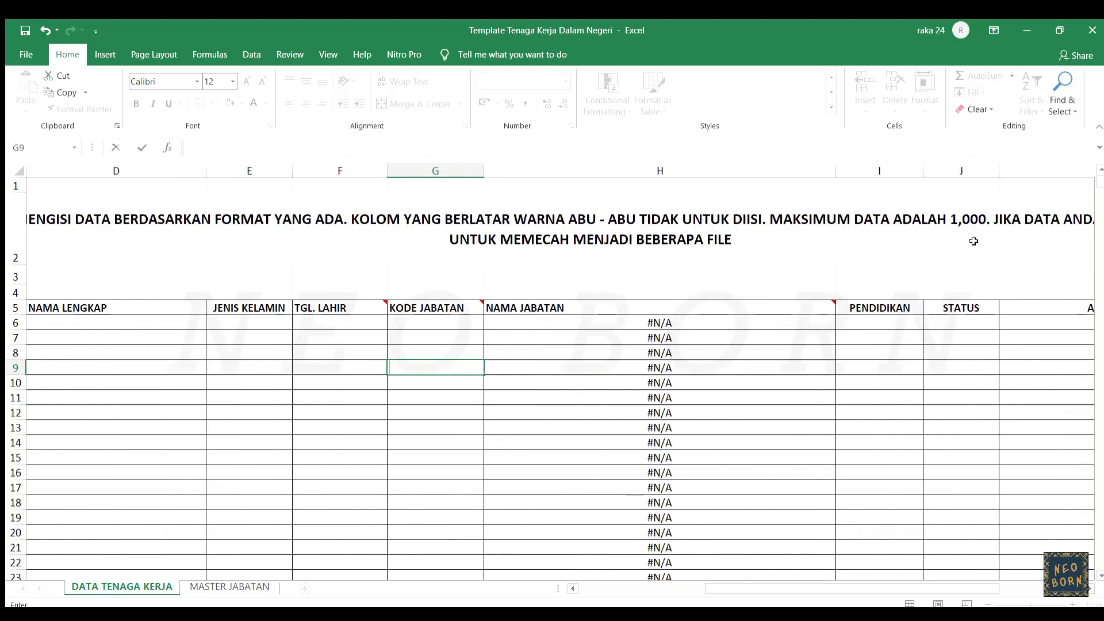
{"action": "left_click_drag", "start_coordinate": [819, 588], "coordinate": [569, 587]}
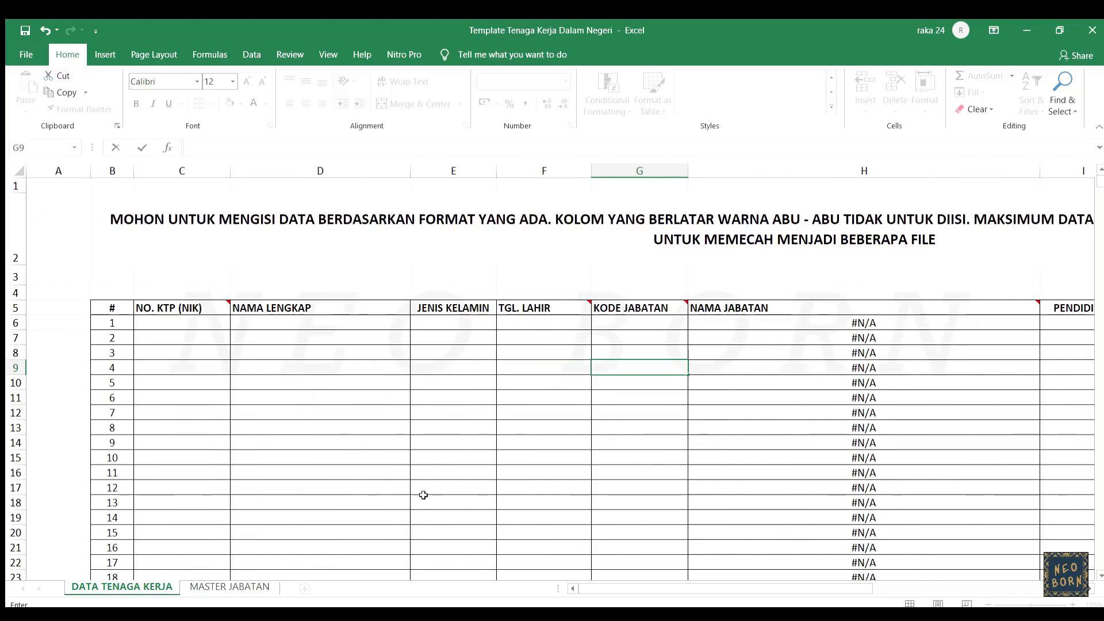
{"action": "left_click", "coordinate": [219, 308]}
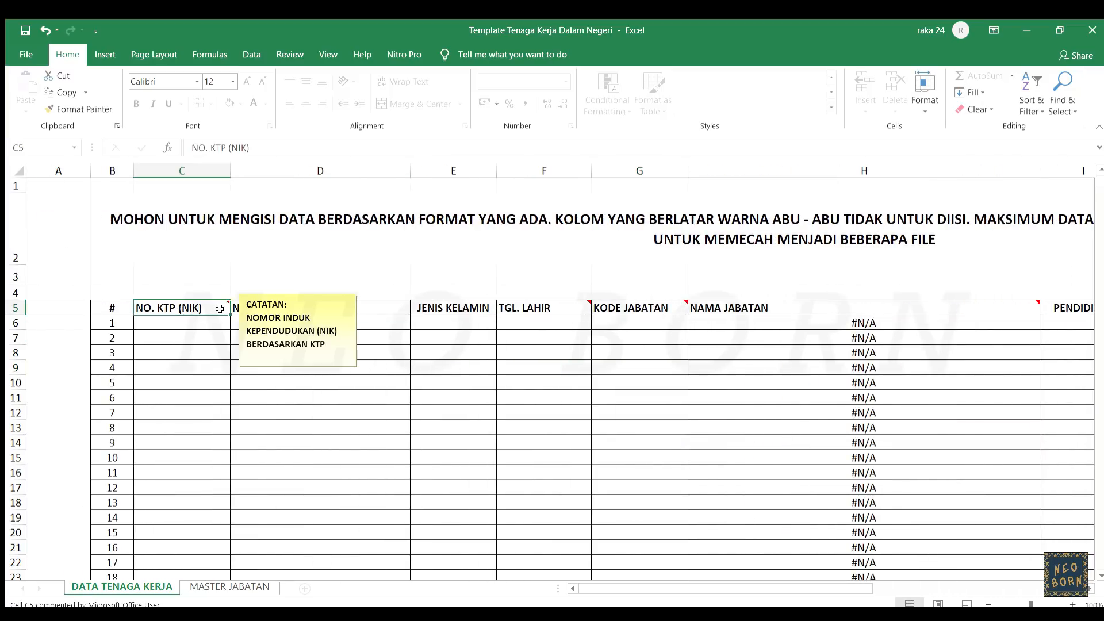
{"action": "mouse_move", "coordinate": [225, 303]}
{"action": "left_click", "coordinate": [375, 311]}
{"action": "left_click", "coordinate": [455, 309]}
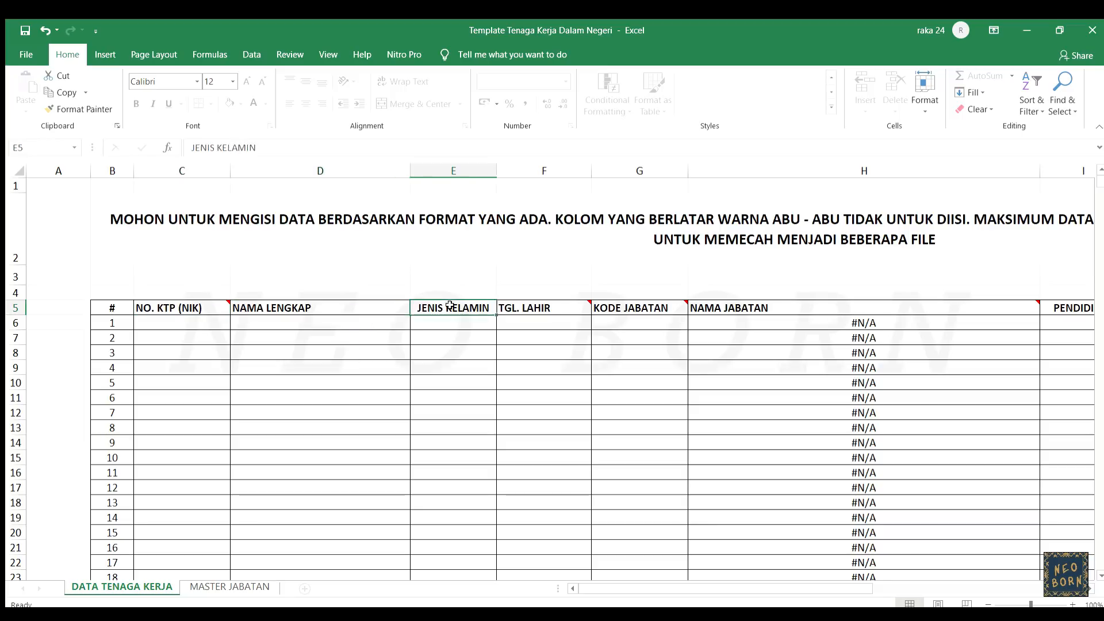
{"action": "left_click", "coordinate": [469, 325]}
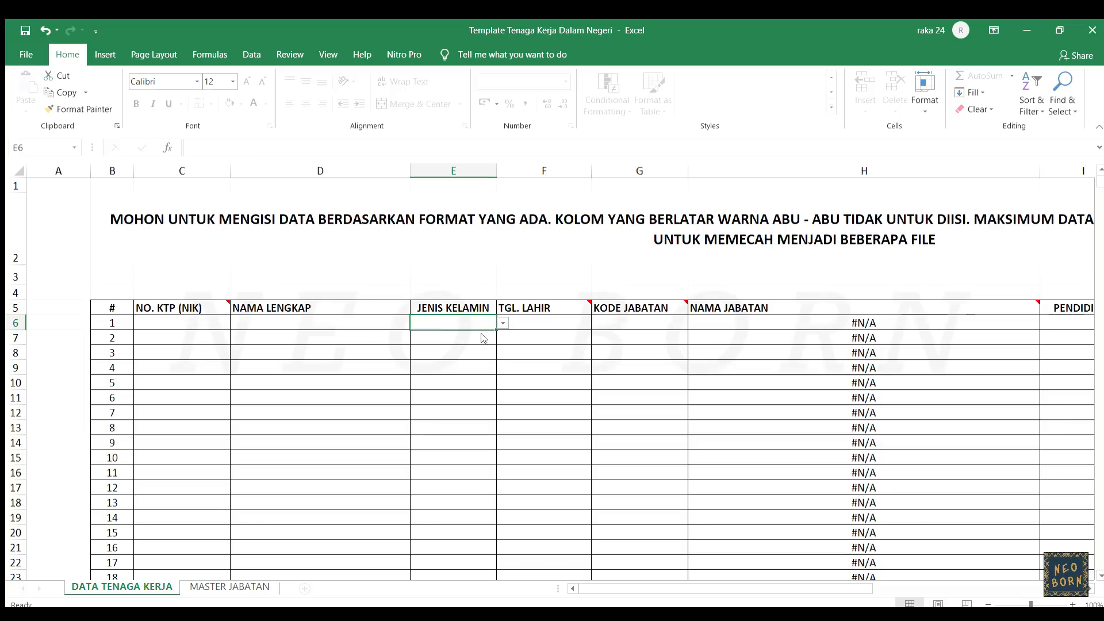
{"action": "mouse_move", "coordinate": [583, 305]}
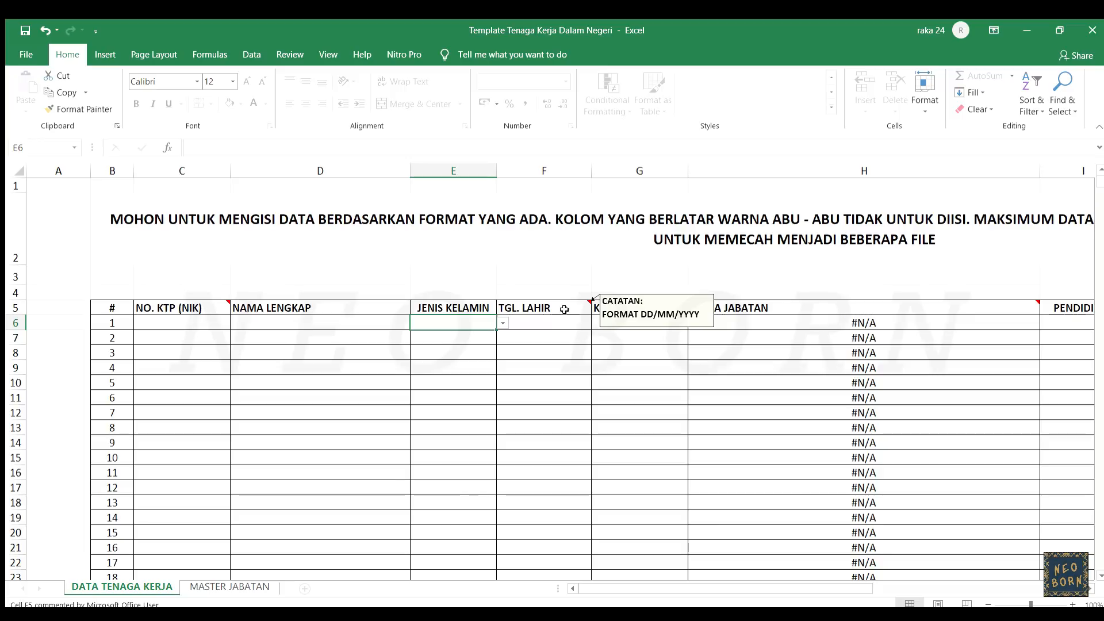
{"action": "left_click", "coordinate": [645, 306]}
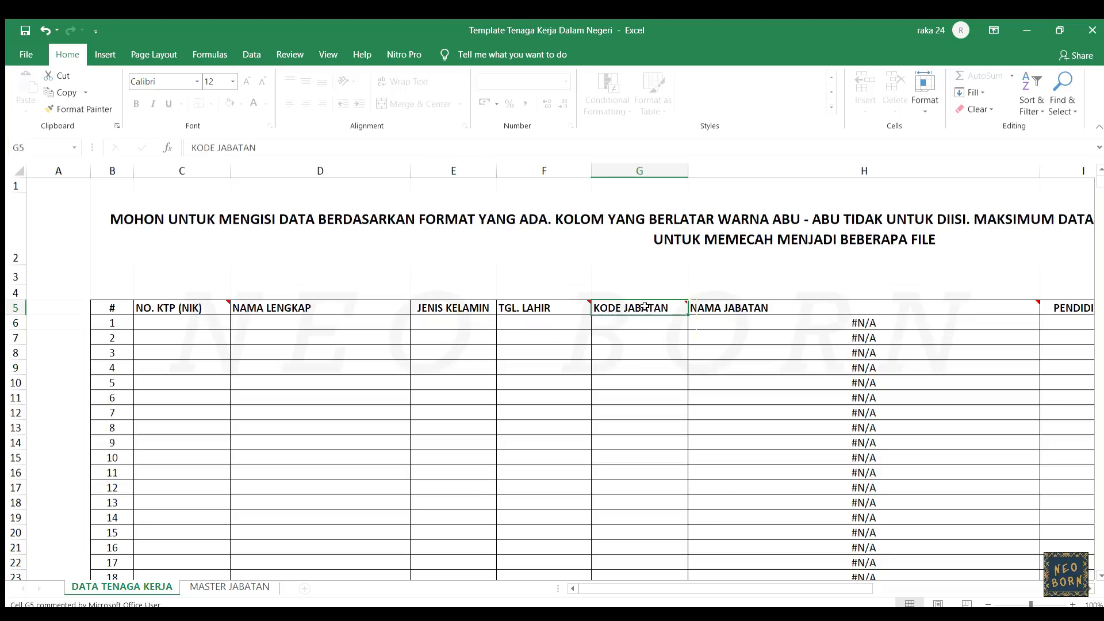
Look up job code 2113.03 on the MASTER JABATAN sheet, then return to DATA TENAGA KERJA.
{"action": "left_click", "coordinate": [231, 586]}
{"action": "left_click", "coordinate": [72, 457]}
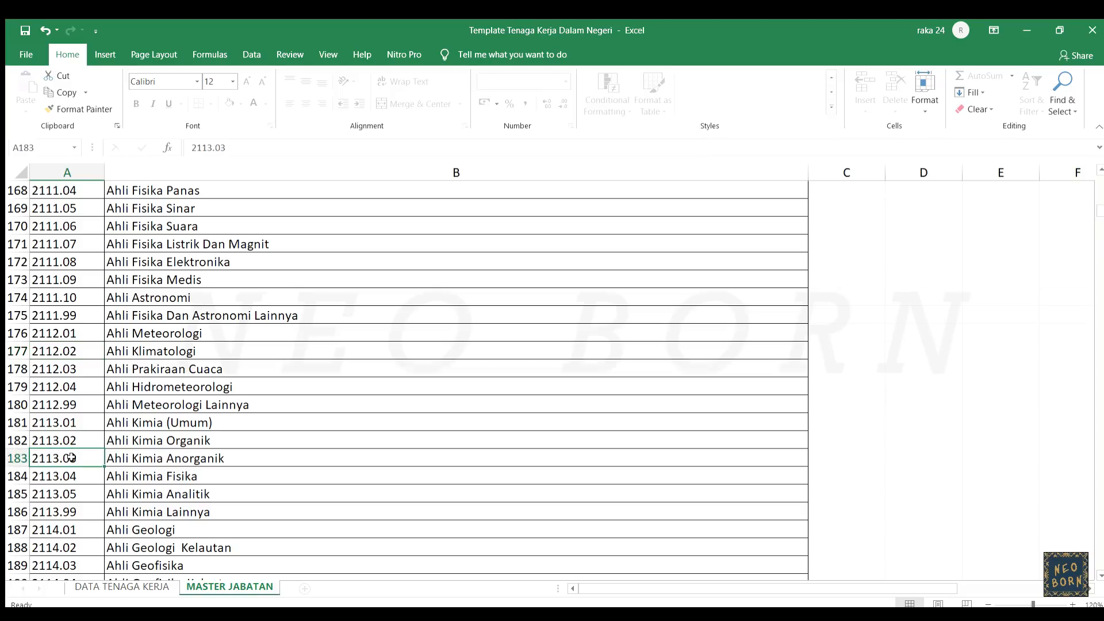
{"action": "left_click", "coordinate": [153, 587]}
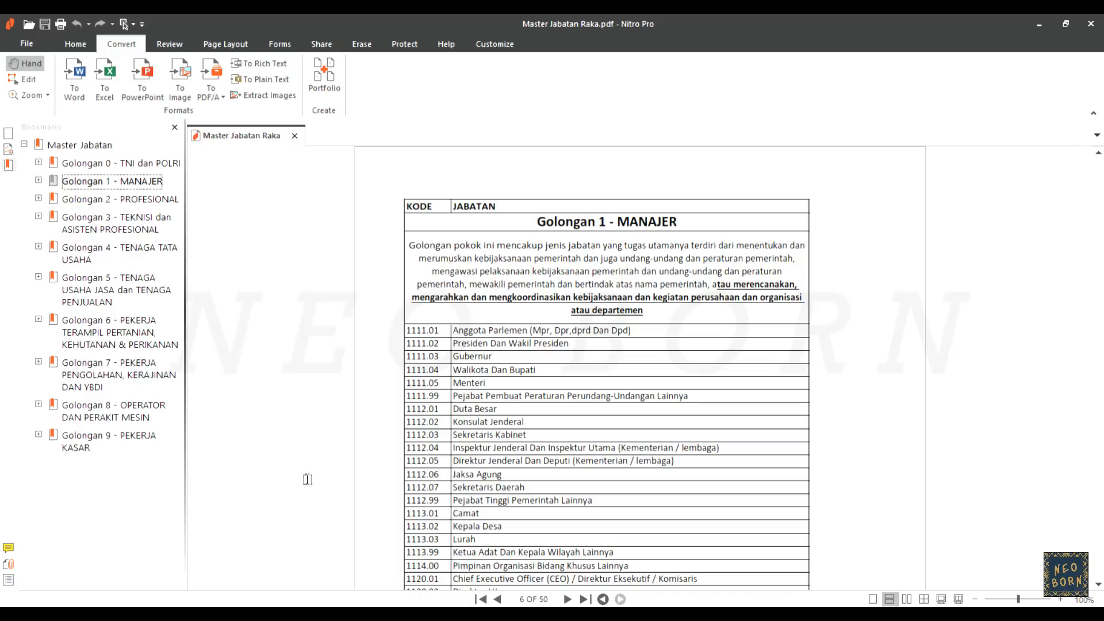
Jump to the Golongan 9 - Pekerja Kasar job-code section from the Bookmarks pane.
{"action": "left_click_drag", "start_coordinate": [541, 232], "coordinate": [490, 316]}
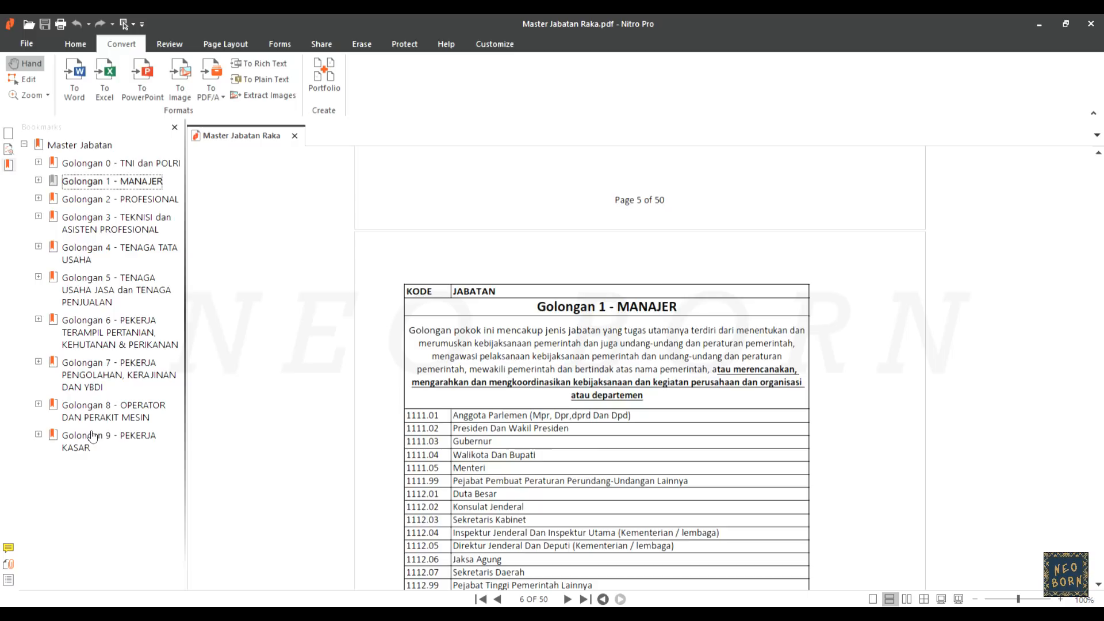
{"action": "left_click", "coordinate": [92, 437]}
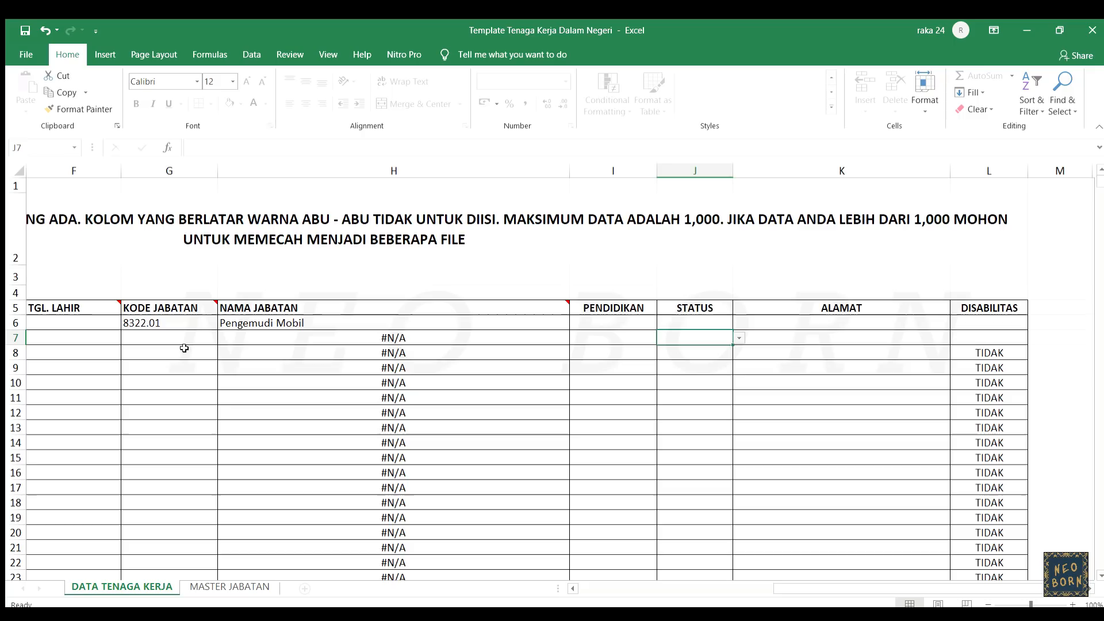
Enter job code 5414.01 in G7, and education SMA in I6 and D4 in I7.
{"action": "left_click", "coordinate": [182, 343]}
{"action": "type", "text": "5414.0"}
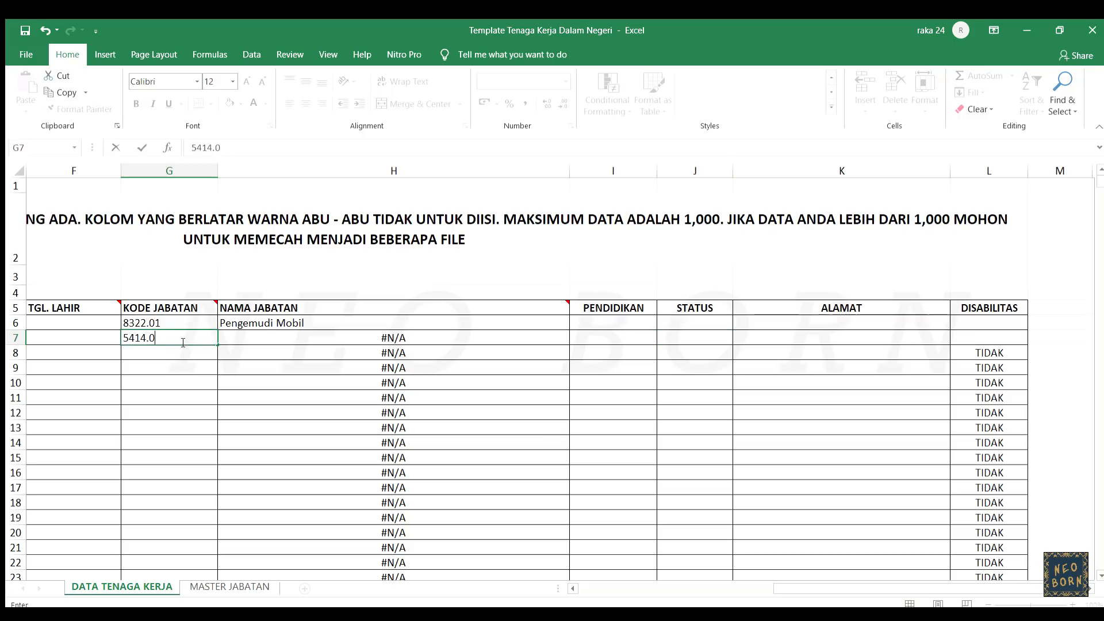
{"action": "type", "text": "1"}
{"action": "key", "text": "Return"}
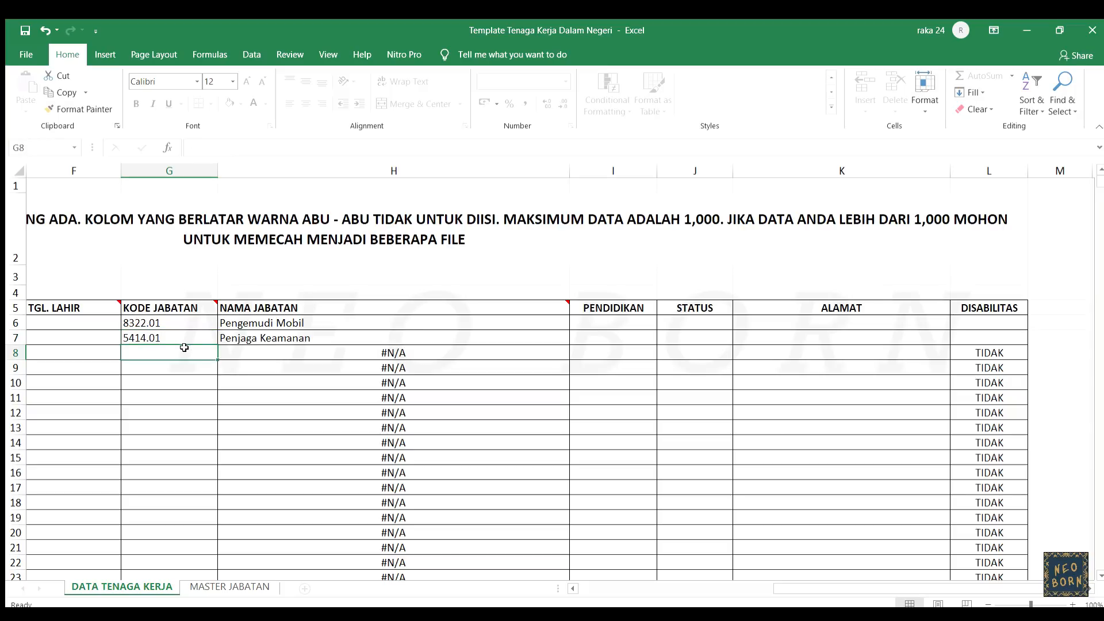
{"action": "left_click", "coordinate": [616, 322]}
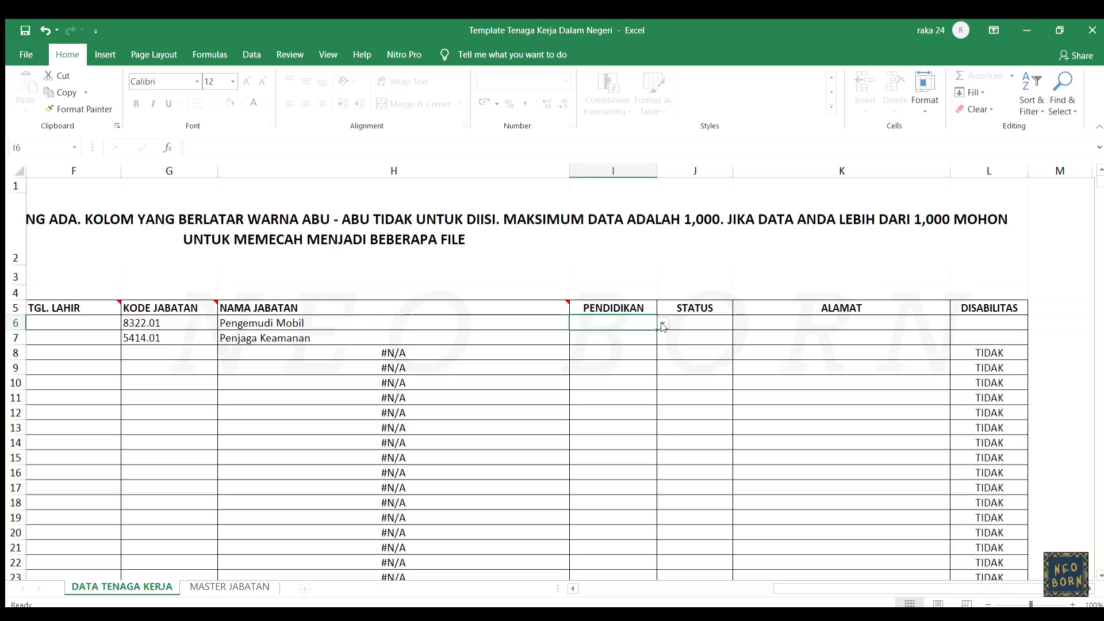
{"action": "type", "text": "SMA"}
{"action": "key", "text": "Return"}
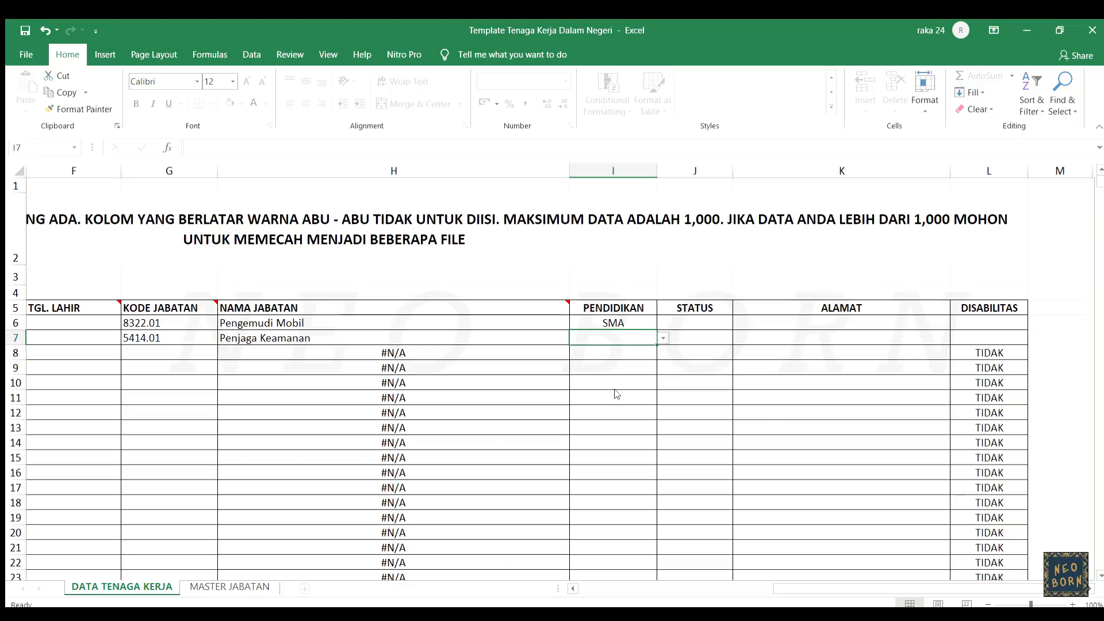
{"action": "type", "text": "'D4"}
{"action": "key", "text": "ctrl+Return"}
Set employment status PKWTT for row 6 and PKWT for row 7.
{"action": "left_click", "coordinate": [702, 325]}
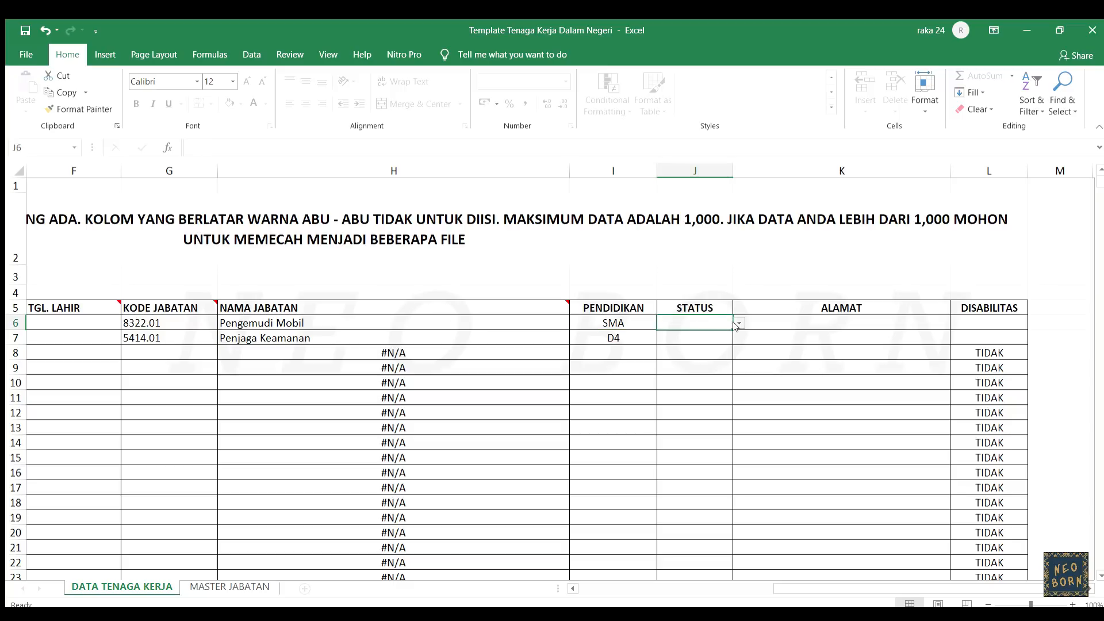
{"action": "left_click", "coordinate": [728, 339]}
{"action": "left_click", "coordinate": [724, 339]}
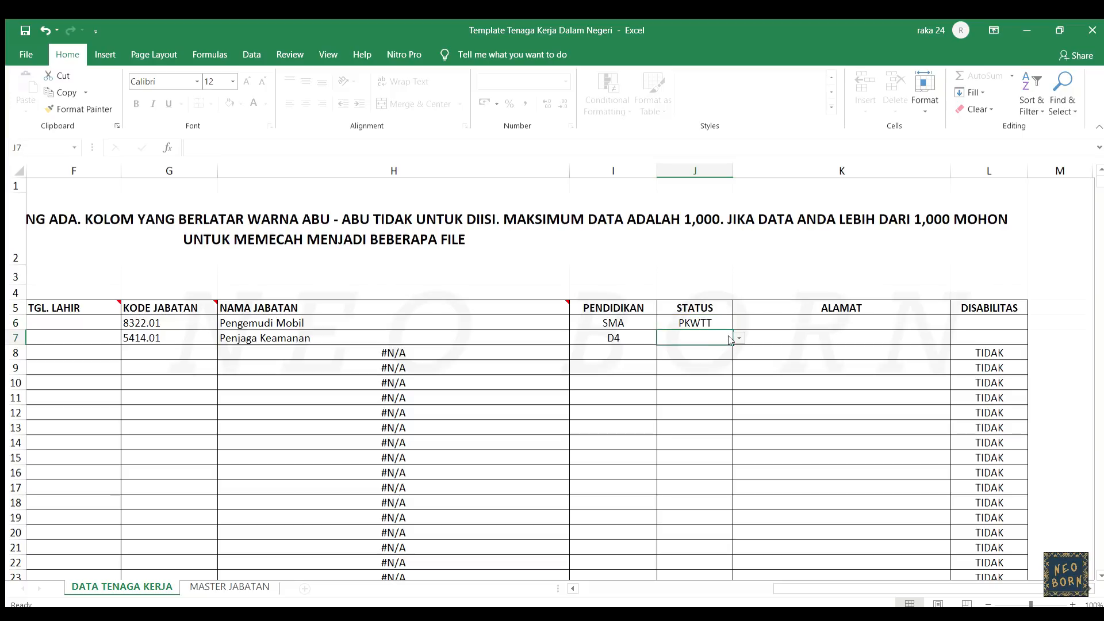
{"action": "left_click", "coordinate": [738, 339]}
{"action": "left_click", "coordinate": [730, 347]}
{"action": "left_click", "coordinate": [762, 344]}
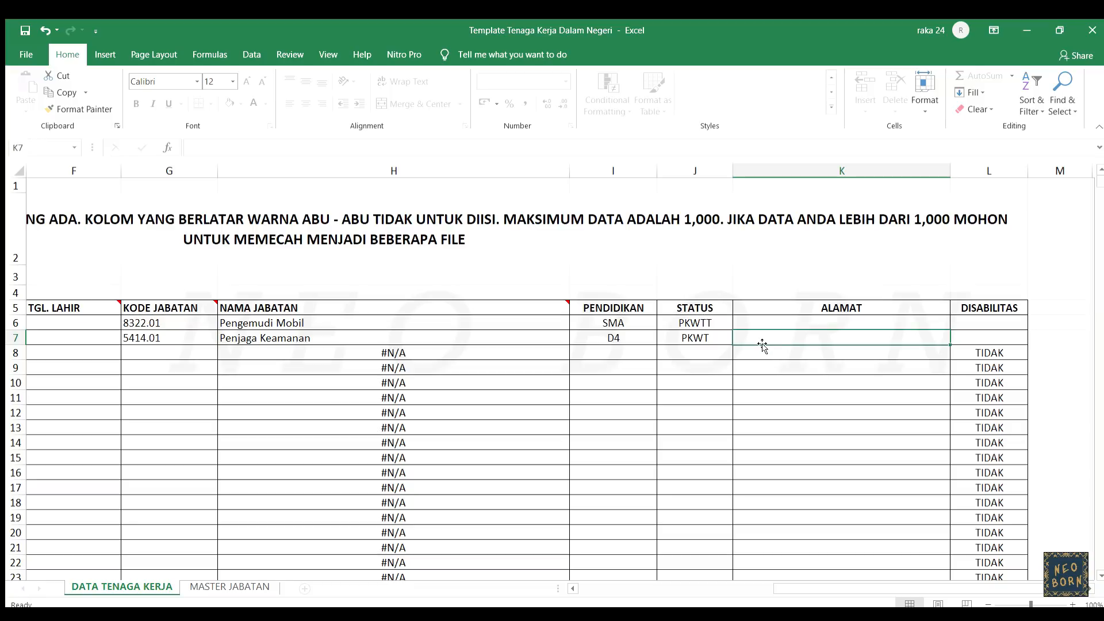
{"action": "left_click", "coordinate": [984, 324]}
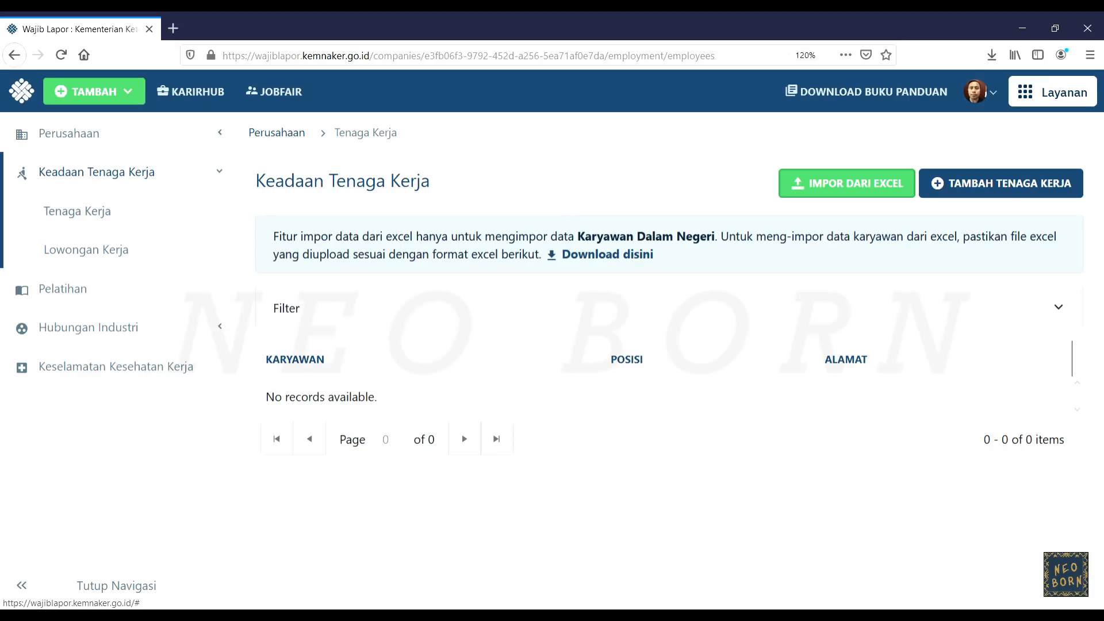
Upload the filled employee template through Impor dari Excel so both employees appear in Tenaga Kerja.
{"action": "left_click", "coordinate": [829, 182]}
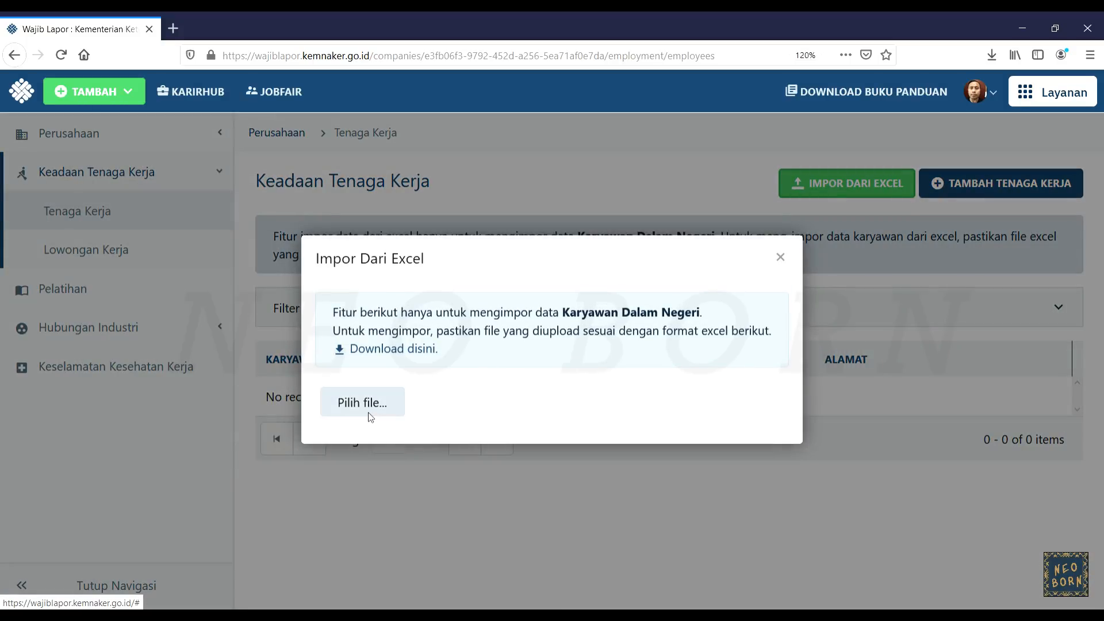
{"action": "left_click", "coordinate": [369, 412]}
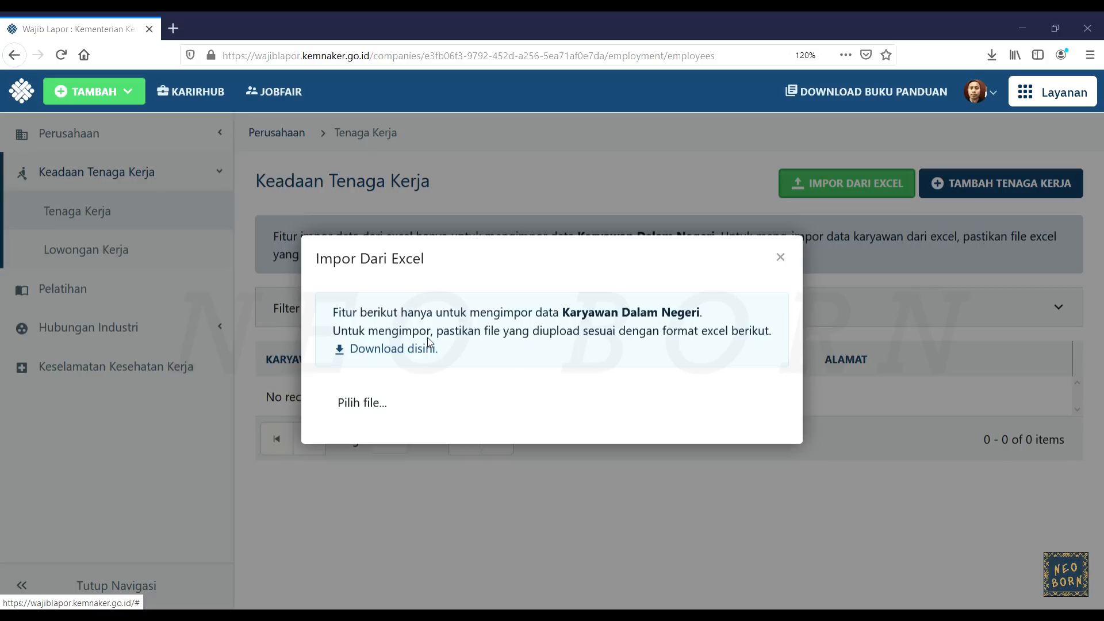
{"action": "left_click", "coordinate": [676, 454]}
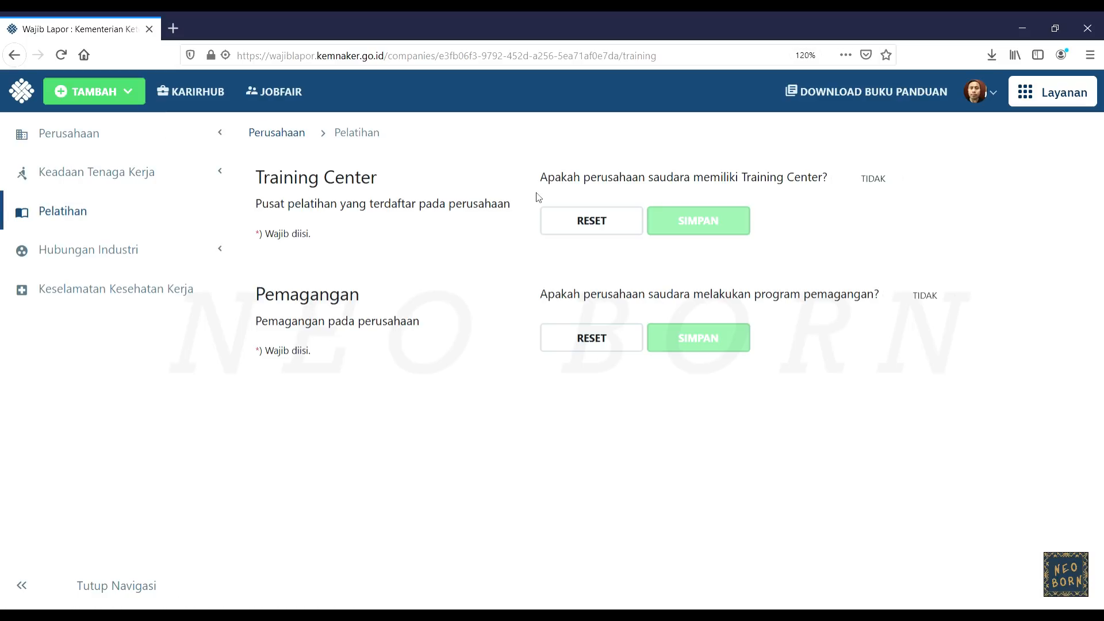
Under Keadaan Tenaga Kerja > Lowongan Kerja, answer YA to having a workforce plan.
{"action": "left_click", "coordinate": [138, 183]}
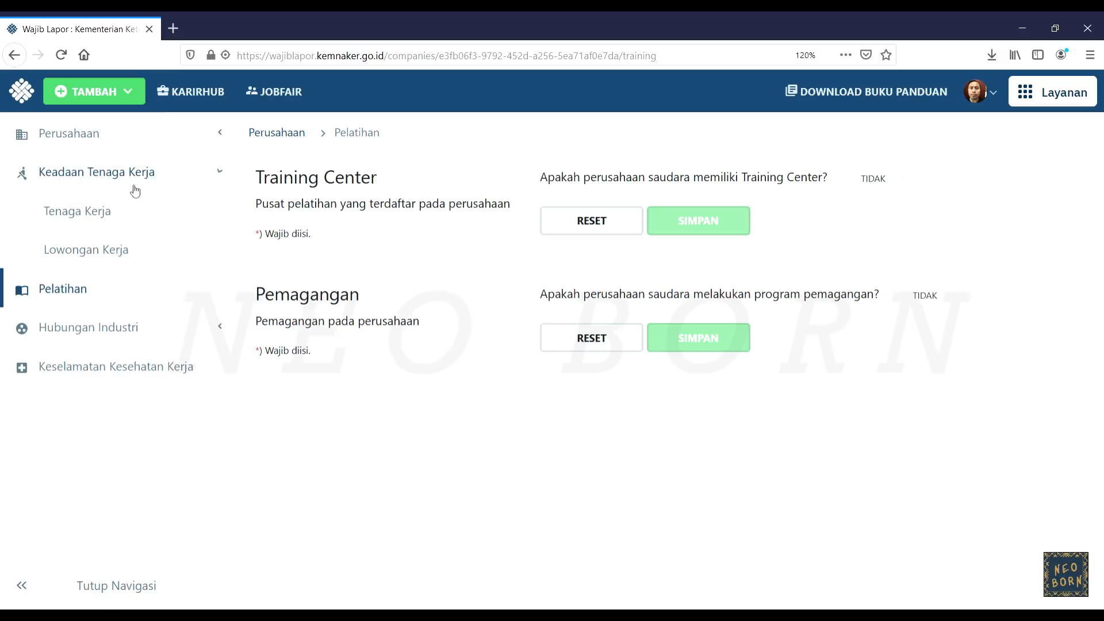
{"action": "left_click", "coordinate": [114, 250]}
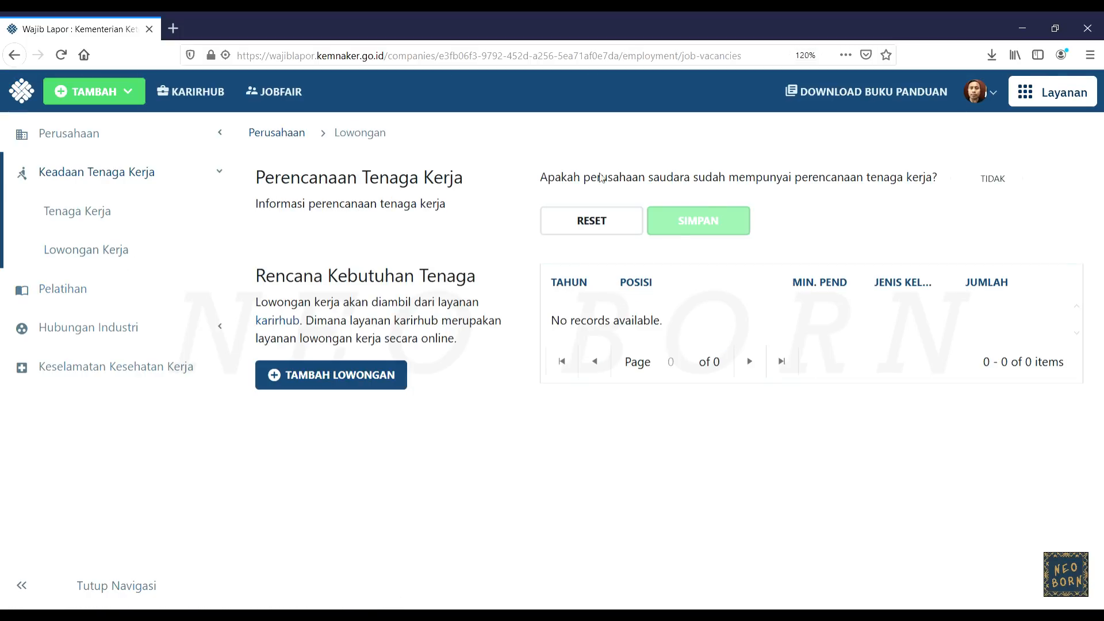
{"action": "left_click", "coordinate": [984, 179]}
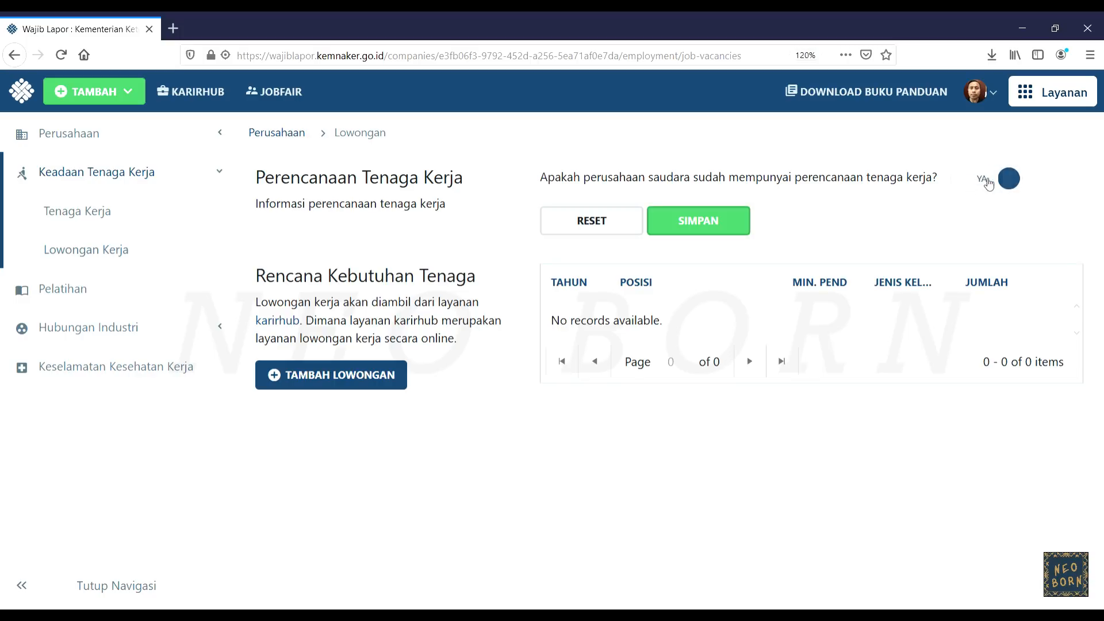
Look over the Tambah Lowongan form, then cancel it without adding a vacancy.
{"action": "left_click", "coordinate": [351, 385]}
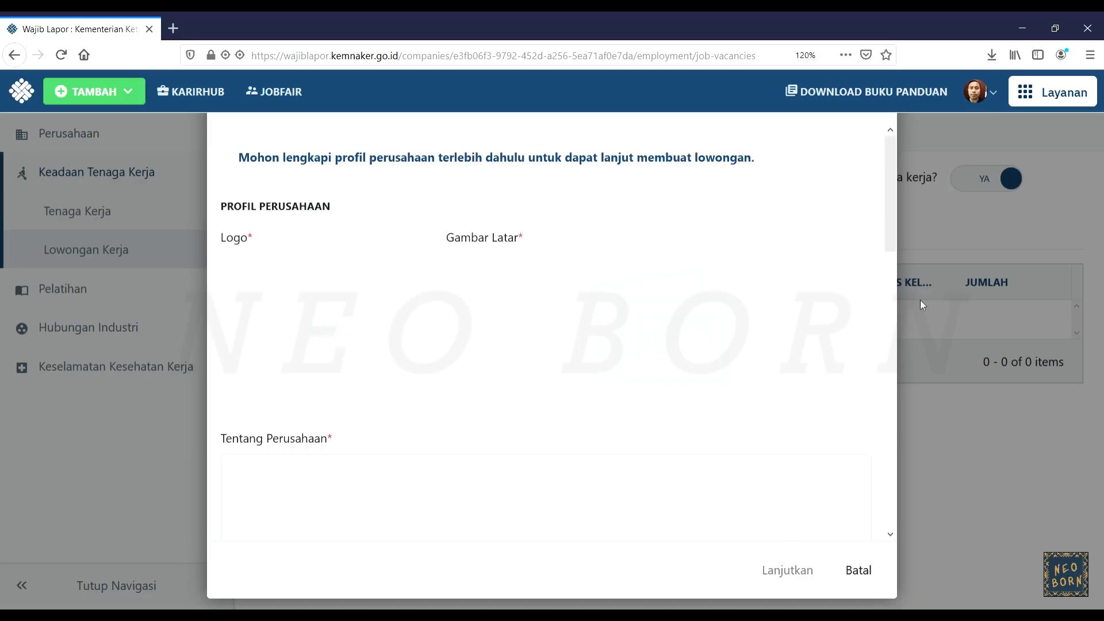
{"action": "left_click_drag", "start_coordinate": [895, 230], "coordinate": [893, 508]}
{"action": "left_click", "coordinate": [858, 581]}
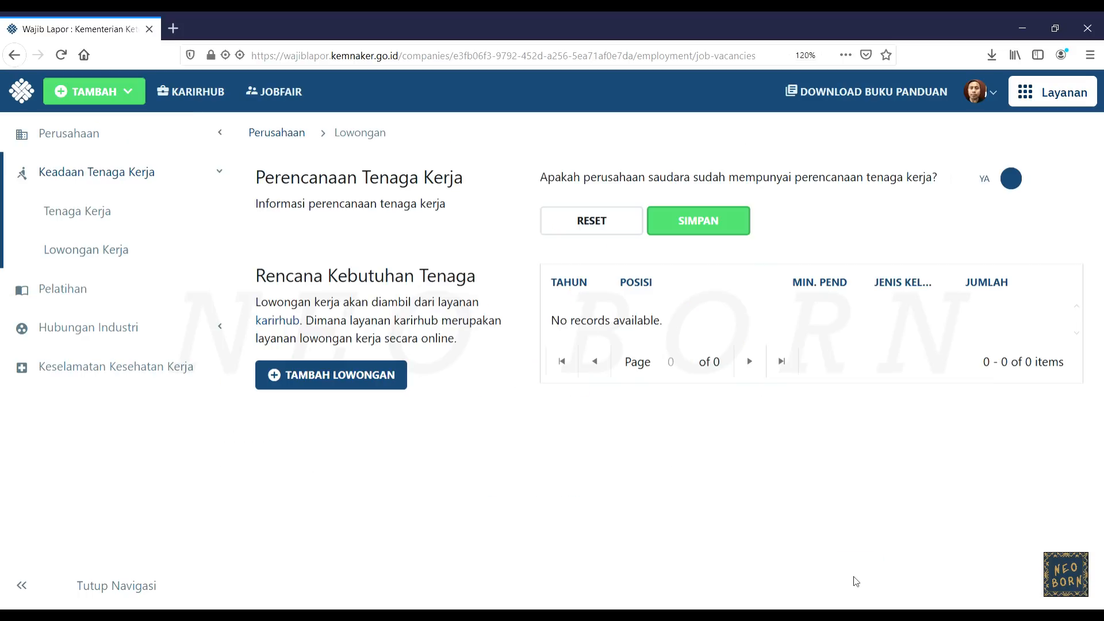
On Pelatihan, answer YA to Training Center and inspect its name, permit number and program fields.
{"action": "left_click", "coordinate": [154, 297]}
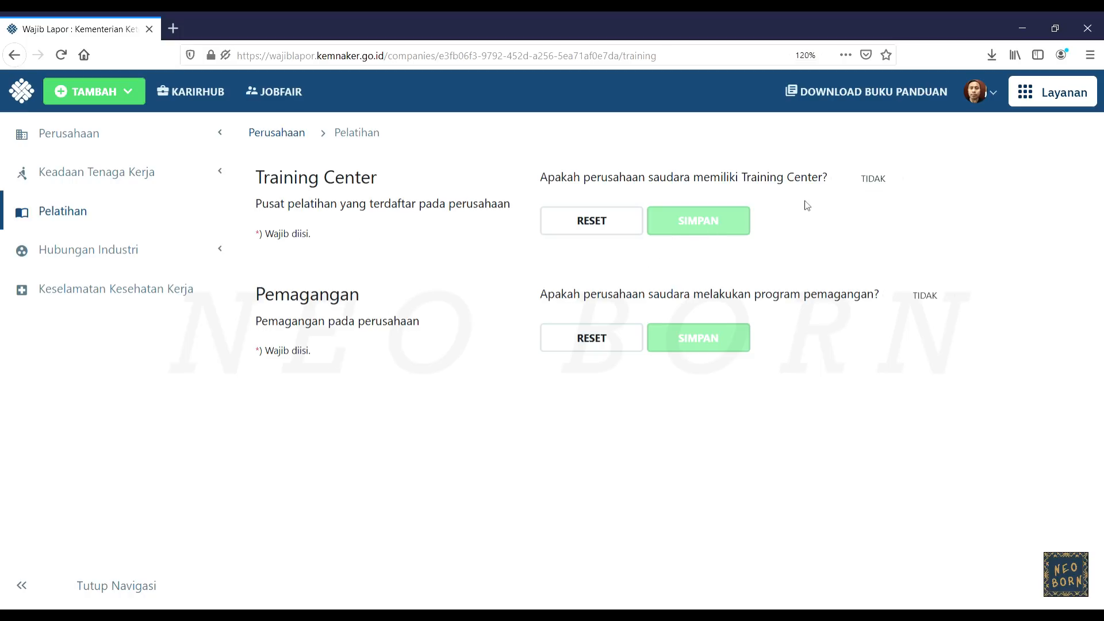
{"action": "left_click", "coordinate": [868, 189]}
{"action": "left_click", "coordinate": [697, 256]}
{"action": "left_click", "coordinate": [887, 260]}
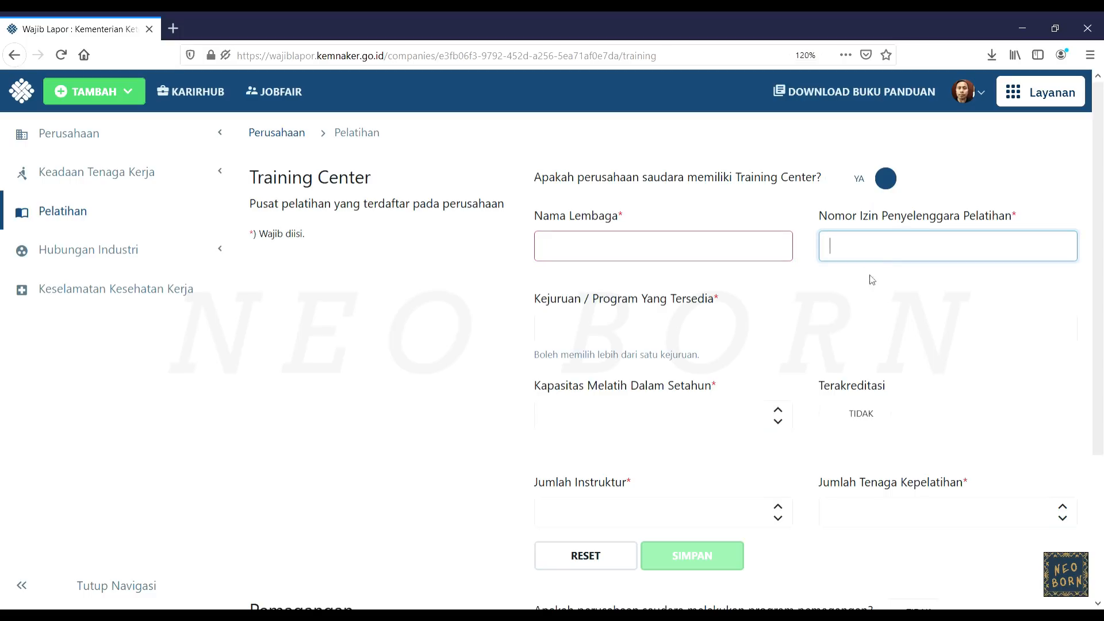
{"action": "left_click", "coordinate": [707, 338]}
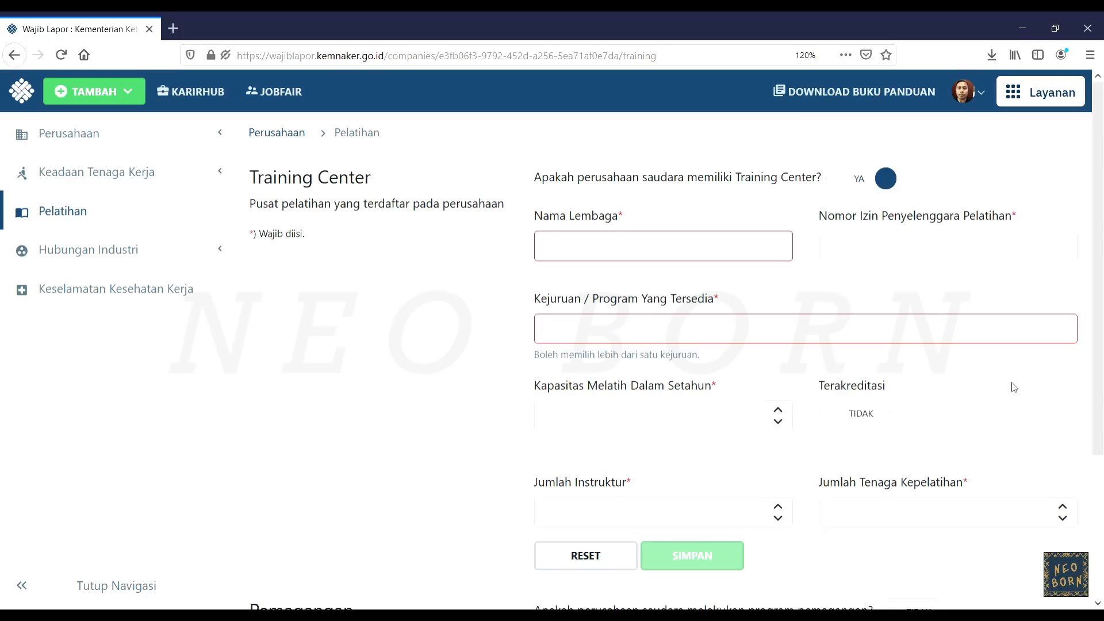
{"action": "scroll", "coordinate": [1098, 388], "scroll_direction": "down", "scroll_amount": 3}
{"action": "scroll", "coordinate": [1098, 388], "scroll_direction": "down", "scroll_amount": 3}
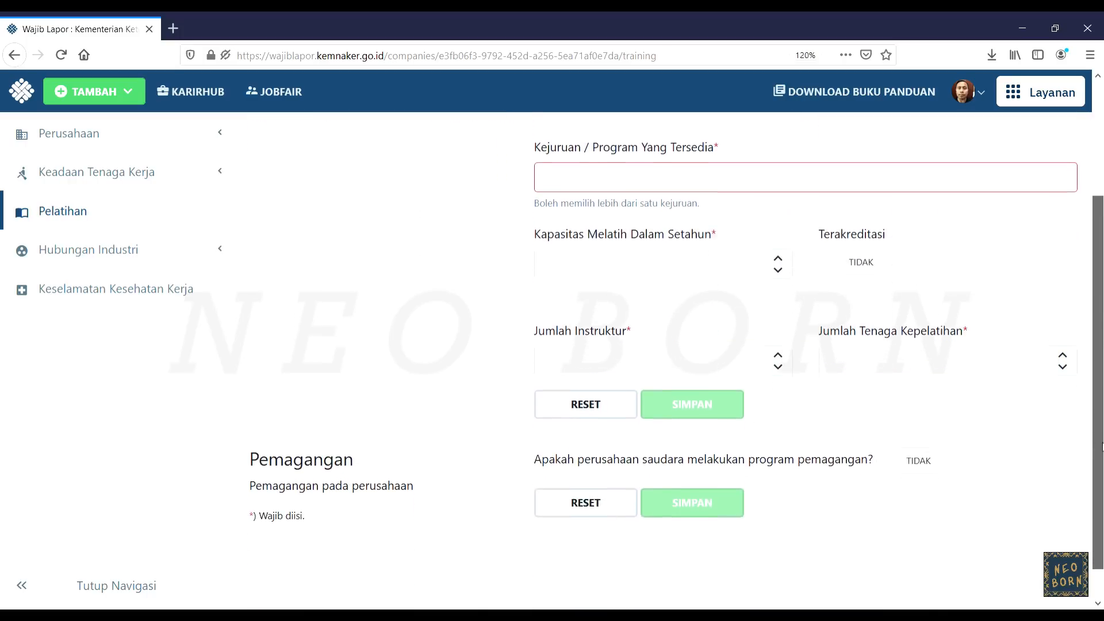
Answer YA to Pemagangan, check its program options and Posisi/Jabatan field, then go to Jaminan Sosial.
{"action": "left_click", "coordinate": [923, 426]}
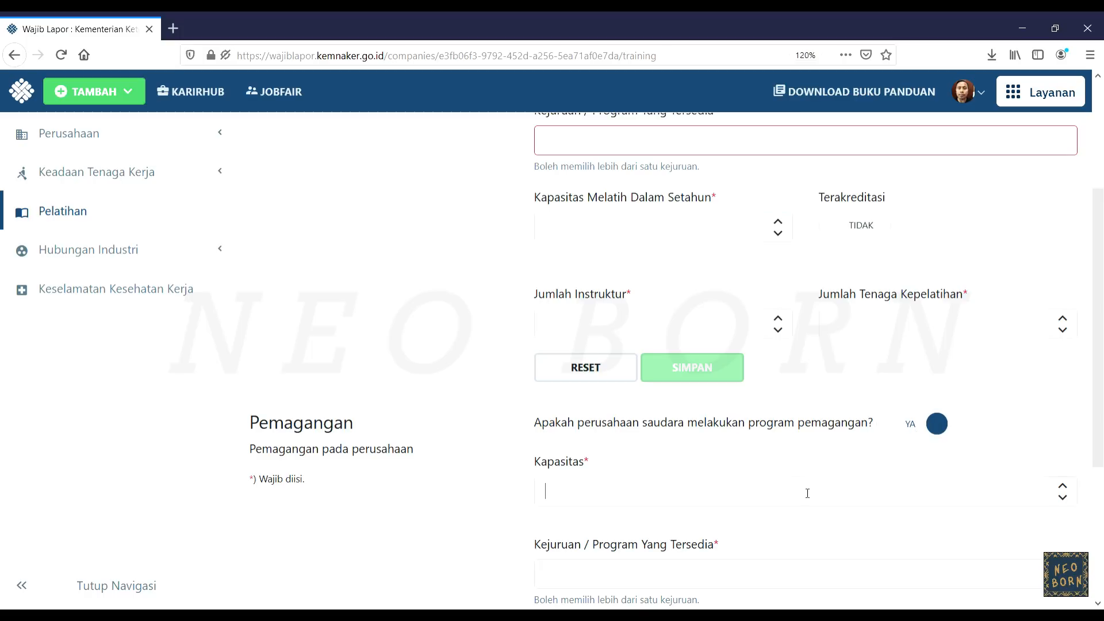
{"action": "left_click_drag", "start_coordinate": [1096, 415], "coordinate": [1098, 510]}
{"action": "left_click", "coordinate": [798, 399]}
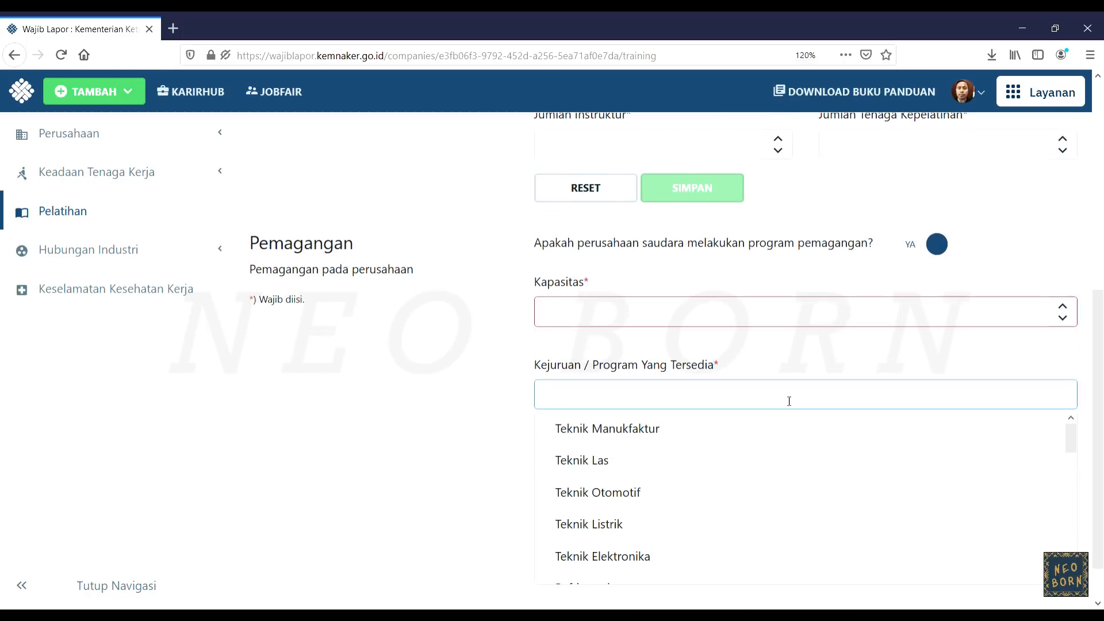
{"action": "left_click", "coordinate": [429, 412]}
{"action": "left_click", "coordinate": [570, 488]}
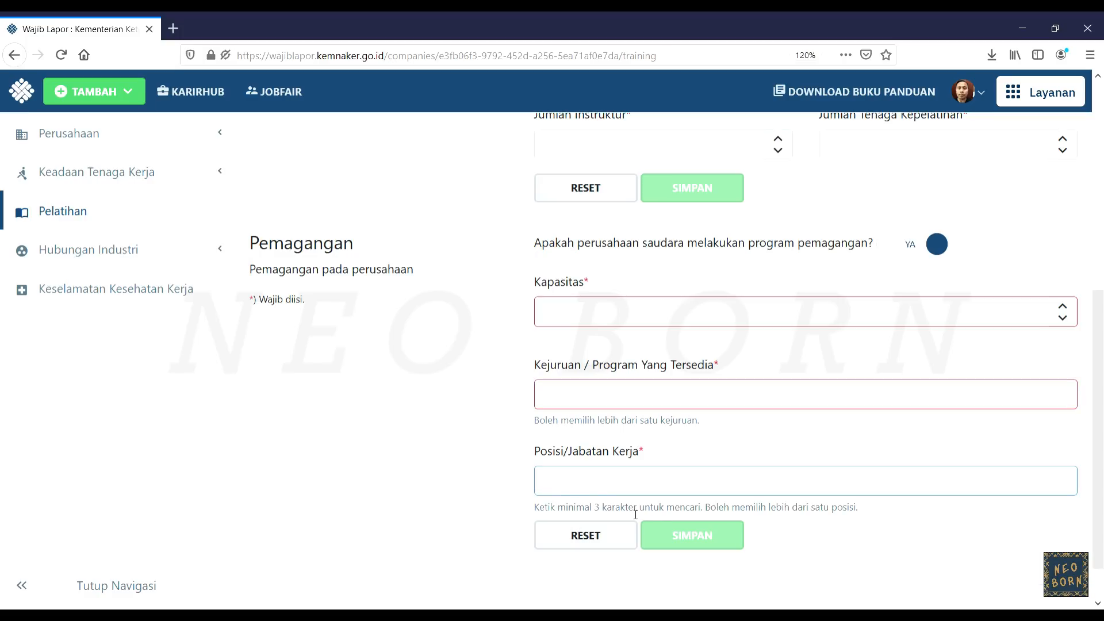
{"action": "scroll", "coordinate": [903, 526], "scroll_direction": "down", "scroll_amount": 1}
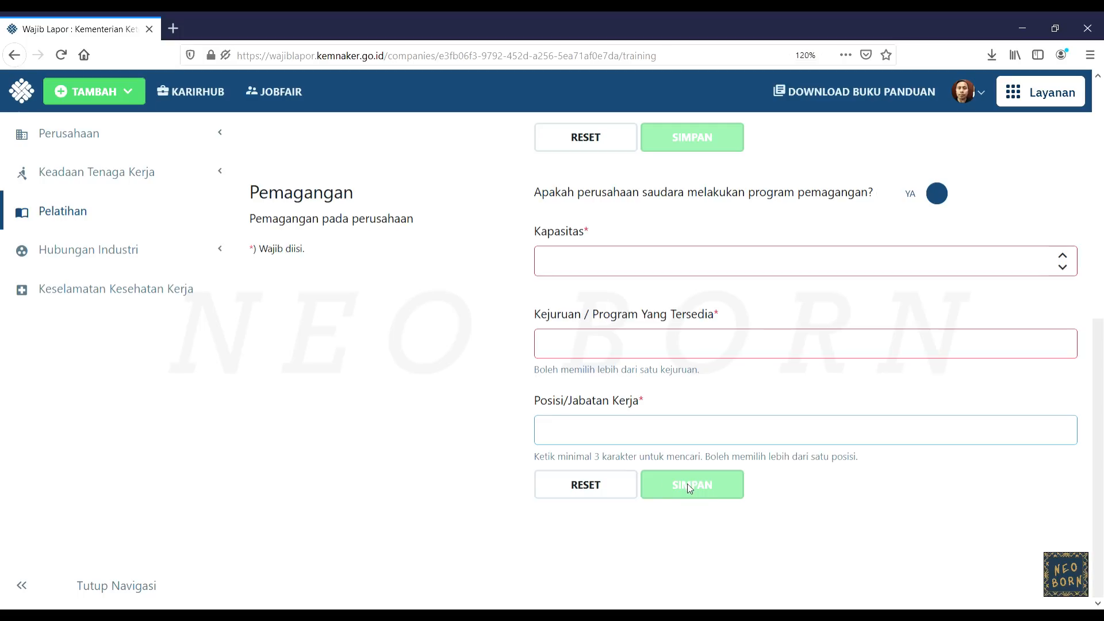
{"action": "left_click", "coordinate": [103, 253]}
{"action": "left_click", "coordinate": [104, 297]}
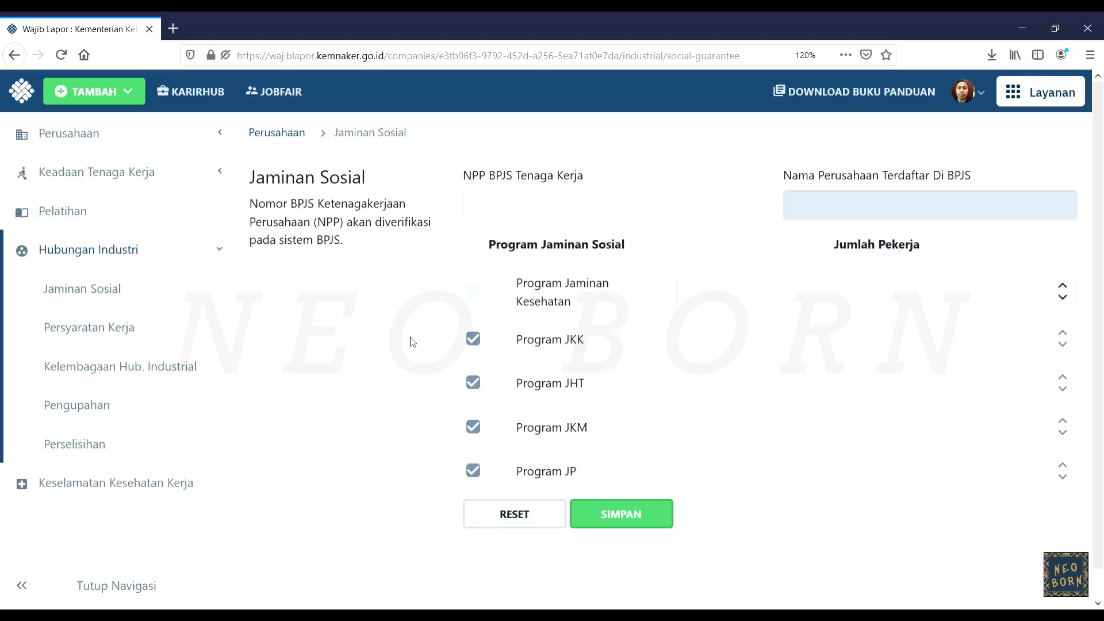
Enrol Program Jaminan Kesehatan with 2449 workers, then move on to Persyaratan Kerja.
{"action": "left_click", "coordinate": [614, 205]}
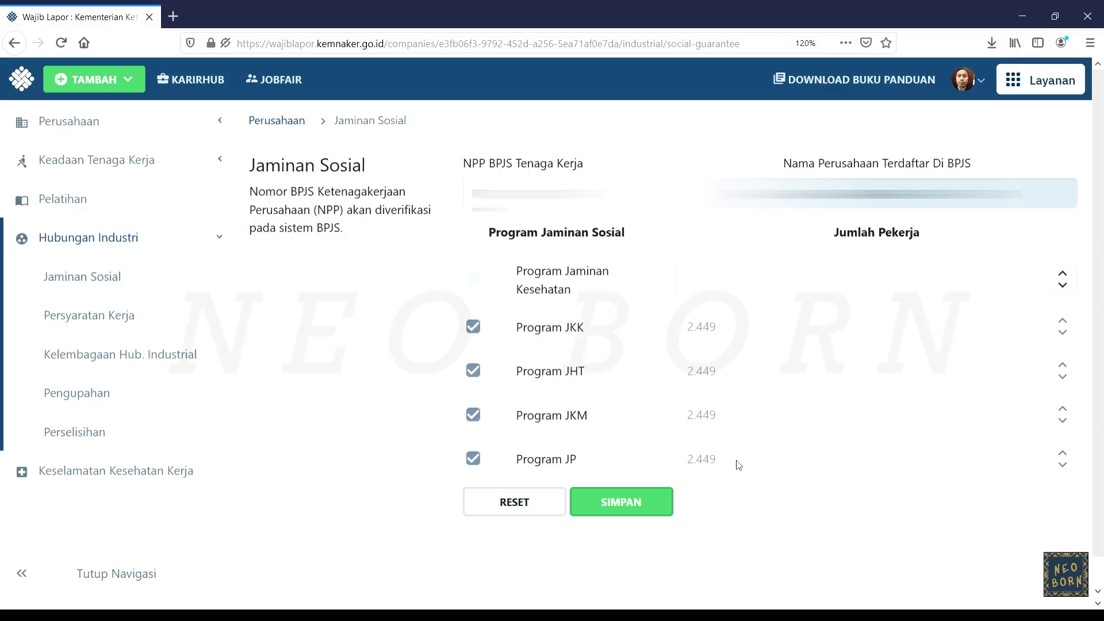
{"action": "left_click", "coordinate": [476, 281]}
{"action": "left_click", "coordinate": [719, 288]}
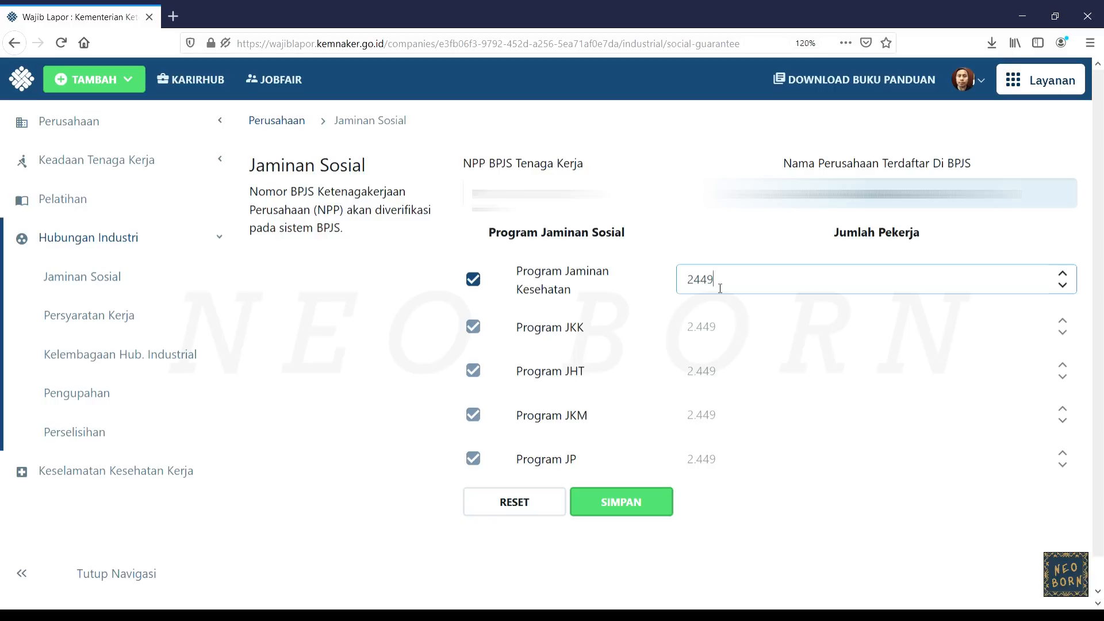
{"action": "left_click", "coordinate": [138, 317]}
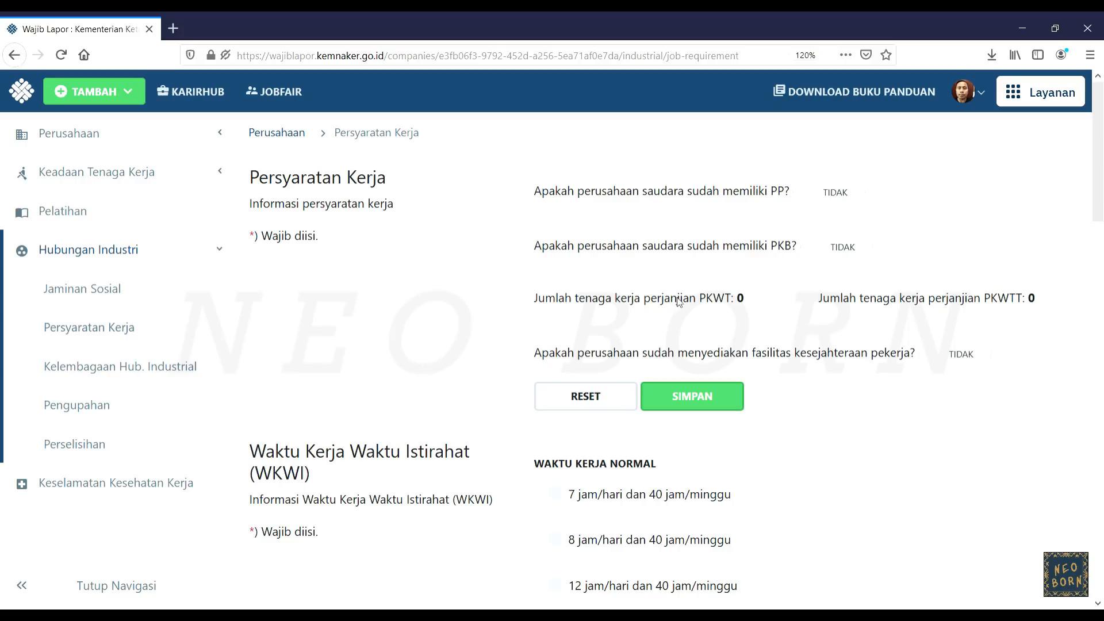
Leave the PP answer at TIDAK and set the PKB answer to YA.
{"action": "left_click", "coordinate": [838, 202]}
{"action": "left_click", "coordinate": [839, 203]}
{"action": "left_click", "coordinate": [840, 263]}
{"action": "left_click", "coordinate": [840, 264]}
{"action": "left_click", "coordinate": [840, 264]}
{"action": "left_click_drag", "start_coordinate": [1101, 232], "coordinate": [1100, 269]}
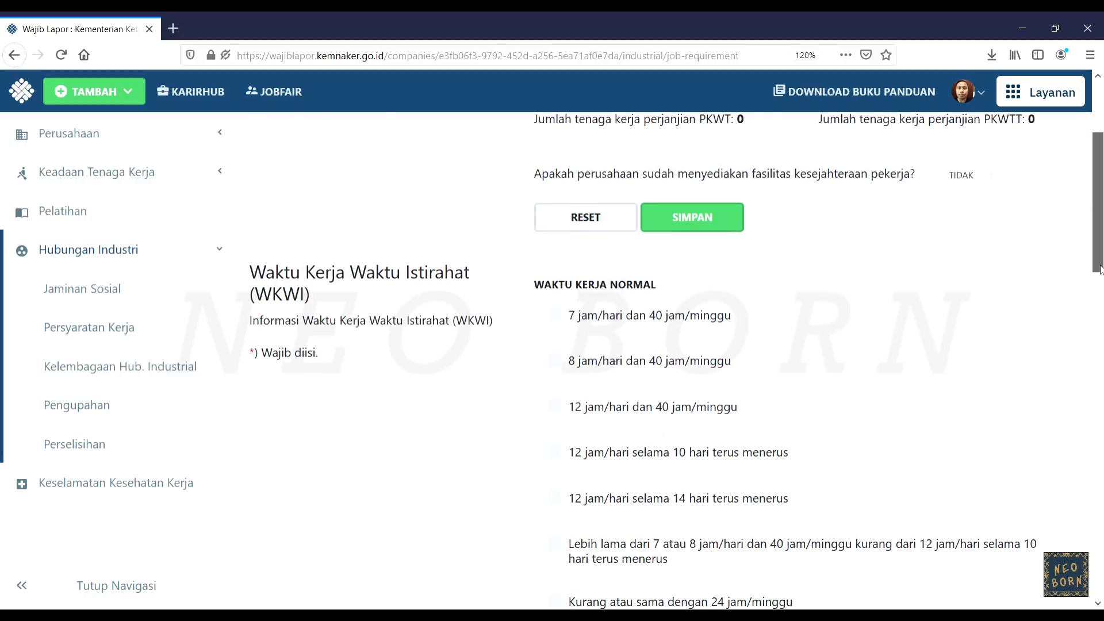
Answer YA to welfare facilities and save WKWI working time as 7 jam/hari dan 40 jam/minggu.
{"action": "left_click", "coordinate": [980, 179]}
{"action": "left_click_drag", "start_coordinate": [1101, 212], "coordinate": [1101, 334]}
{"action": "left_click", "coordinate": [557, 277]}
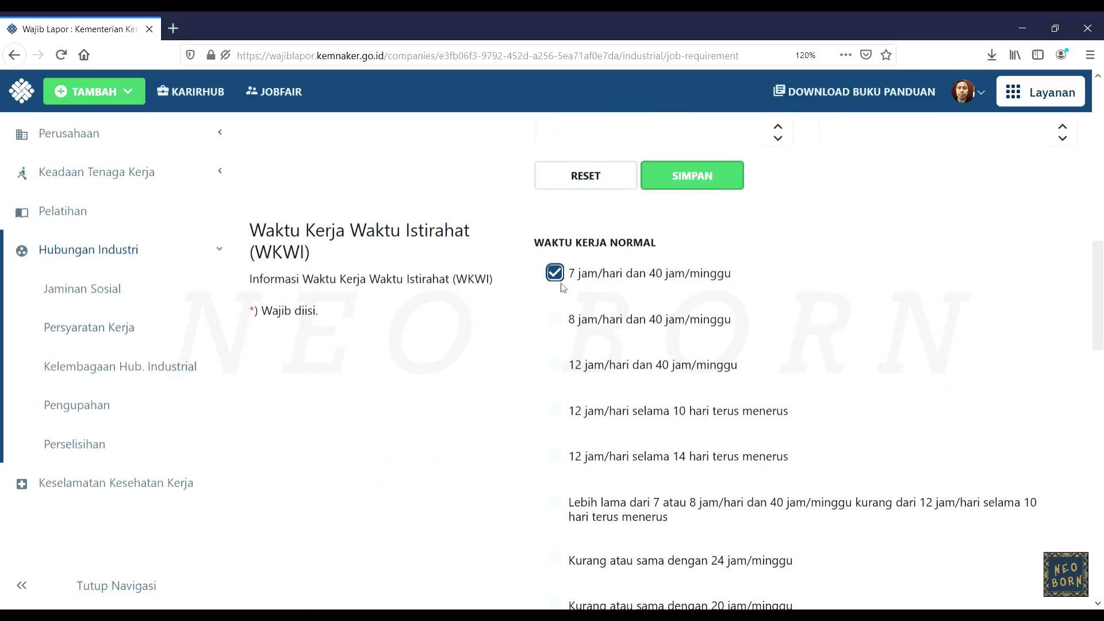
{"action": "left_click", "coordinate": [559, 323]}
{"action": "left_click", "coordinate": [559, 323]}
{"action": "left_click", "coordinate": [556, 274]}
{"action": "left_click_drag", "start_coordinate": [1101, 276], "coordinate": [1101, 526]}
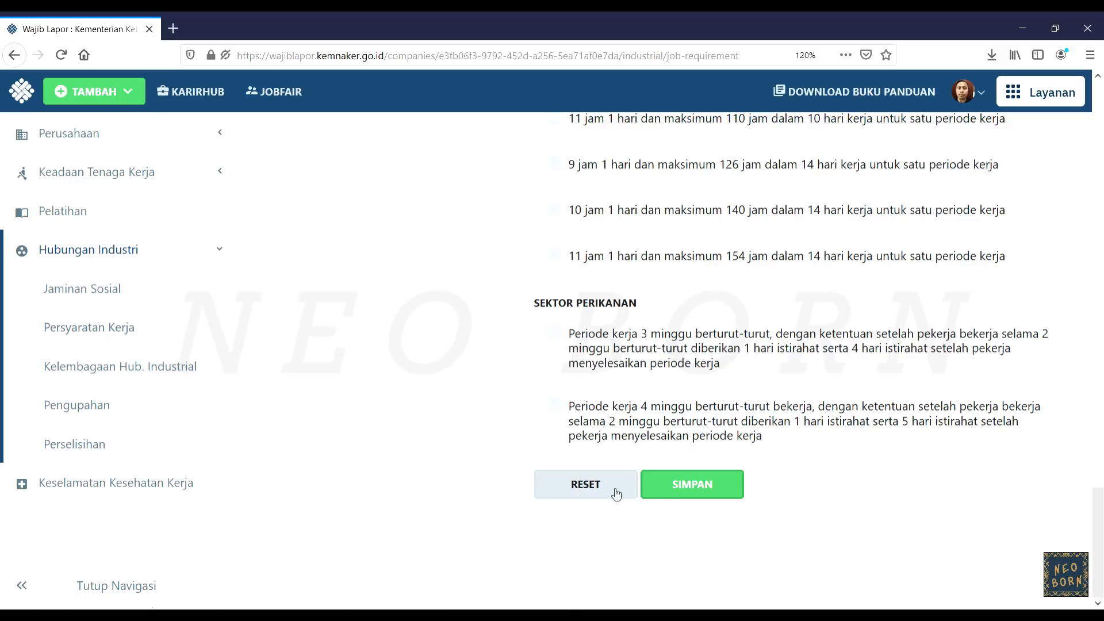
{"action": "left_click", "coordinate": [674, 489]}
{"action": "left_click", "coordinate": [152, 369]}
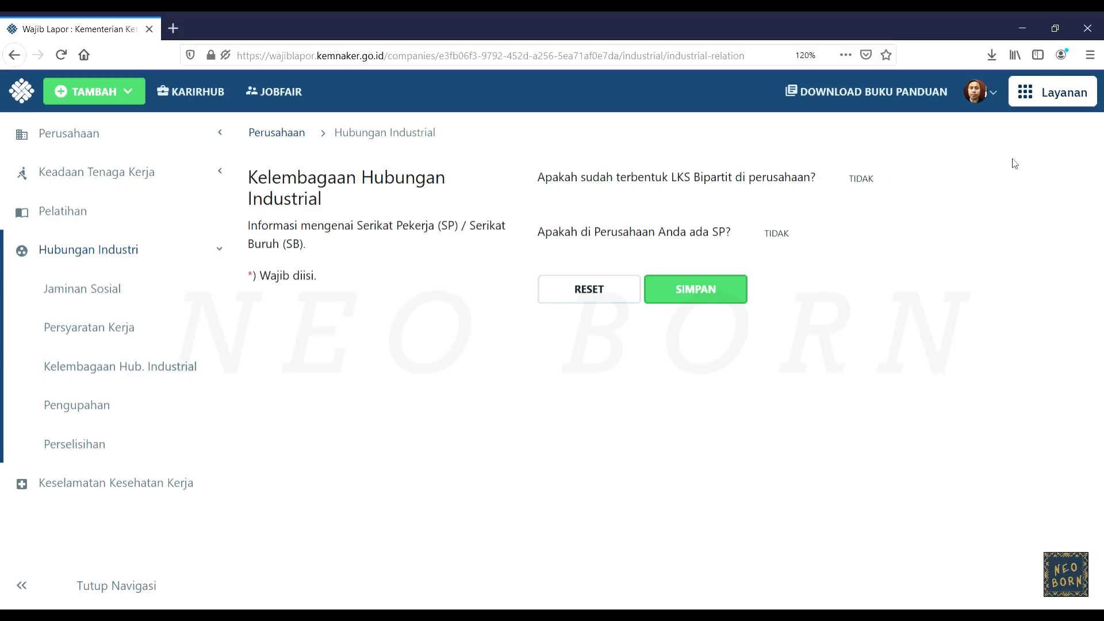
Answer YA to having an LKS Bipartit and a workers' union.
{"action": "left_click", "coordinate": [857, 183]}
{"action": "left_click", "coordinate": [790, 316]}
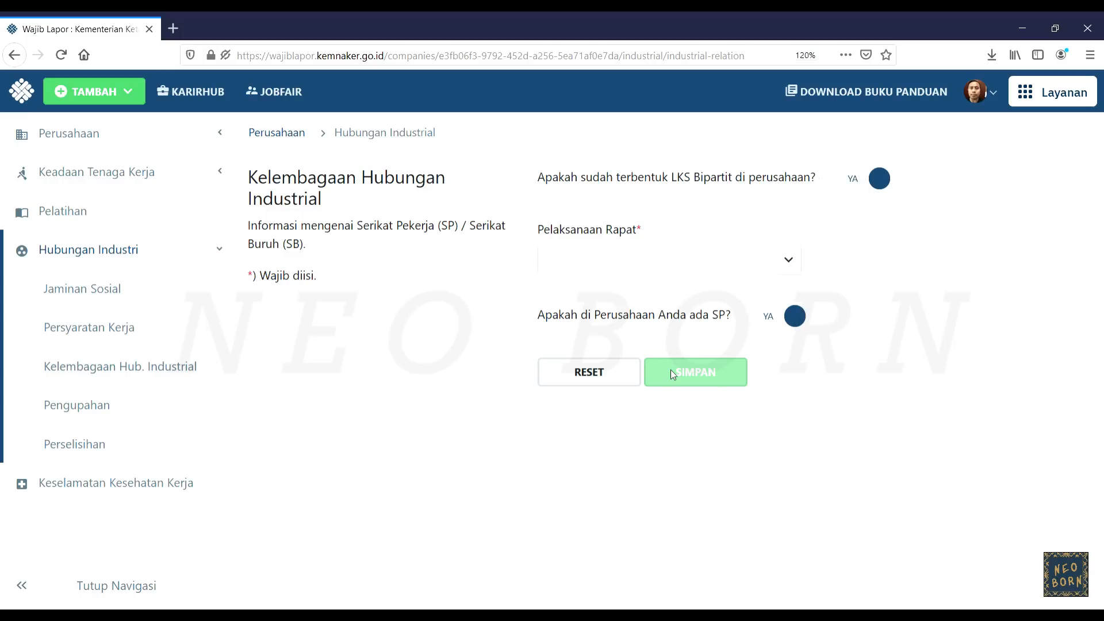
{"action": "left_click", "coordinate": [107, 418]}
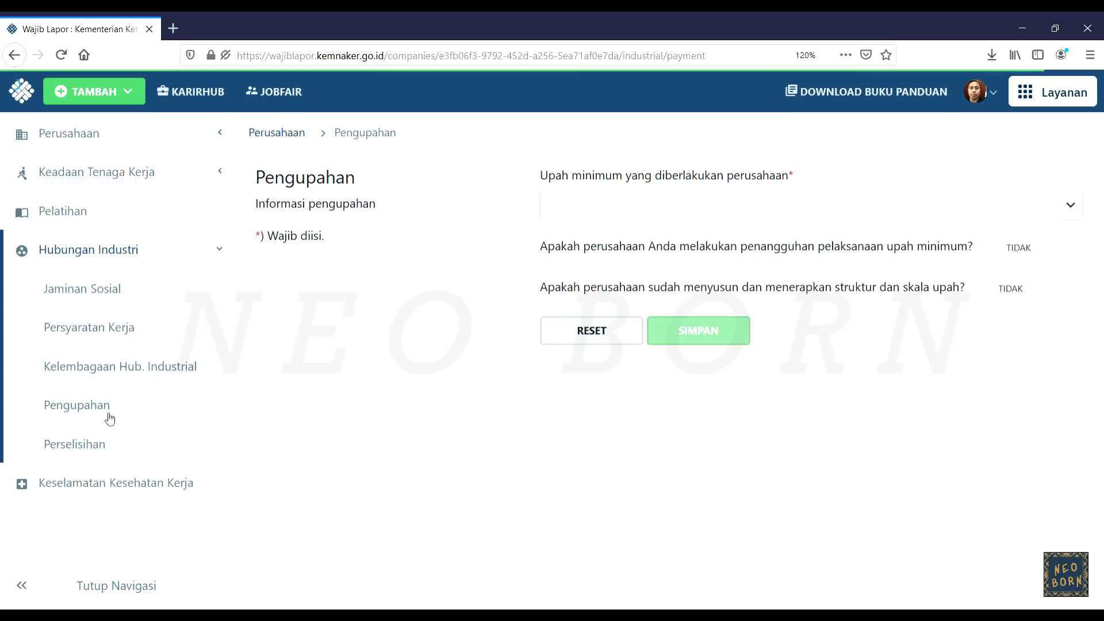
On Pengupahan, review the minimum wage choices and leave the wage postponement answer unchanged.
{"action": "left_click", "coordinate": [1070, 205]}
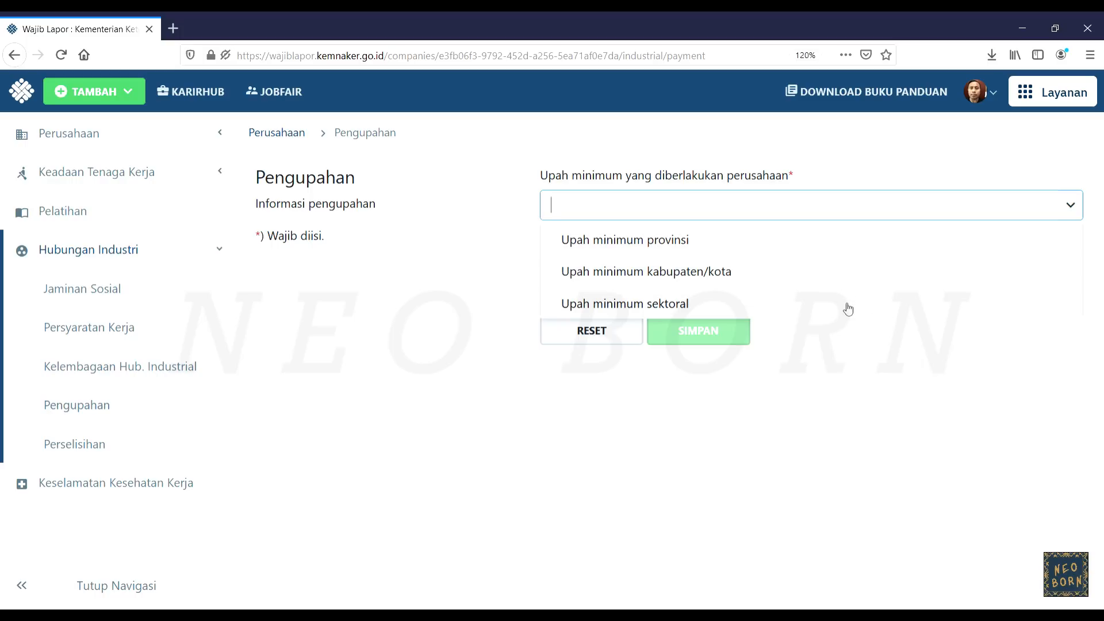
{"action": "left_click", "coordinate": [855, 351]}
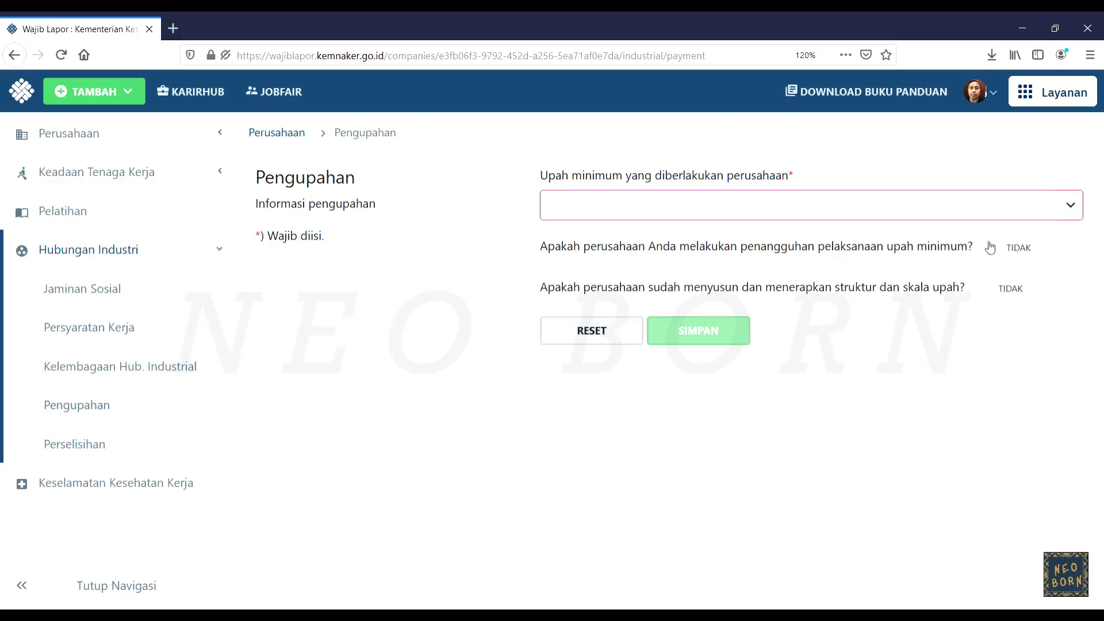
{"action": "left_click", "coordinate": [1015, 247]}
{"action": "left_click", "coordinate": [1015, 248]}
{"action": "left_click", "coordinate": [1015, 248]}
{"action": "left_click", "coordinate": [1016, 247]}
Answer YA to having a wage structure, with Upah terendah 3.000.000 and Upah tertinggi 10.000.000.
{"action": "left_click", "coordinate": [1002, 293]}
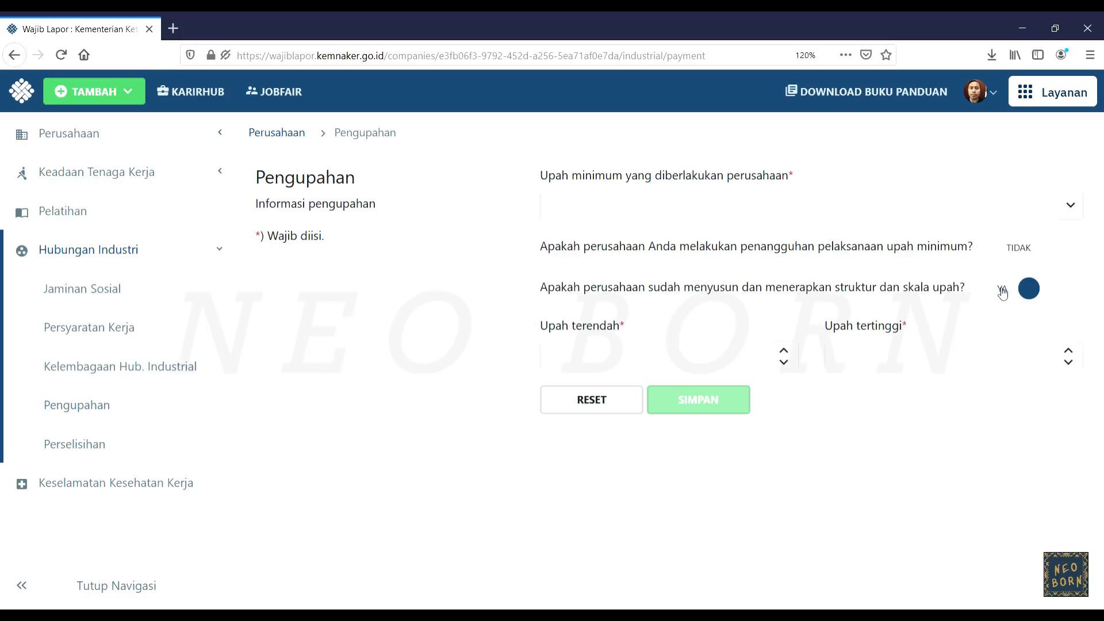
{"action": "left_click", "coordinate": [700, 362]}
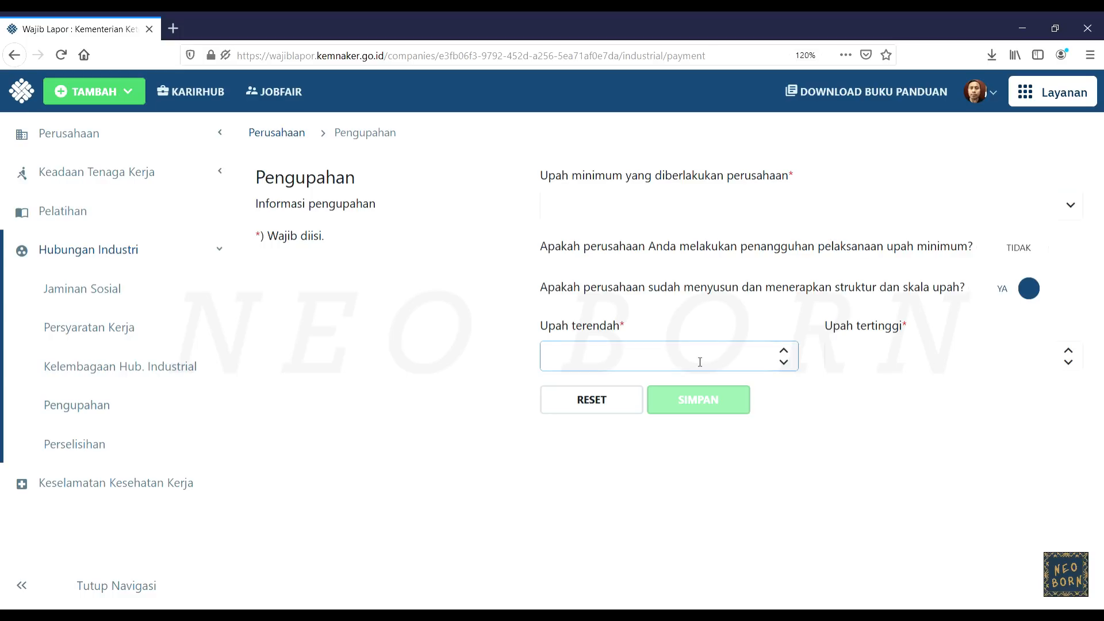
{"action": "type", "text": "3000000"}
{"action": "left_click", "coordinate": [846, 360]}
{"action": "type", "text": "1"}
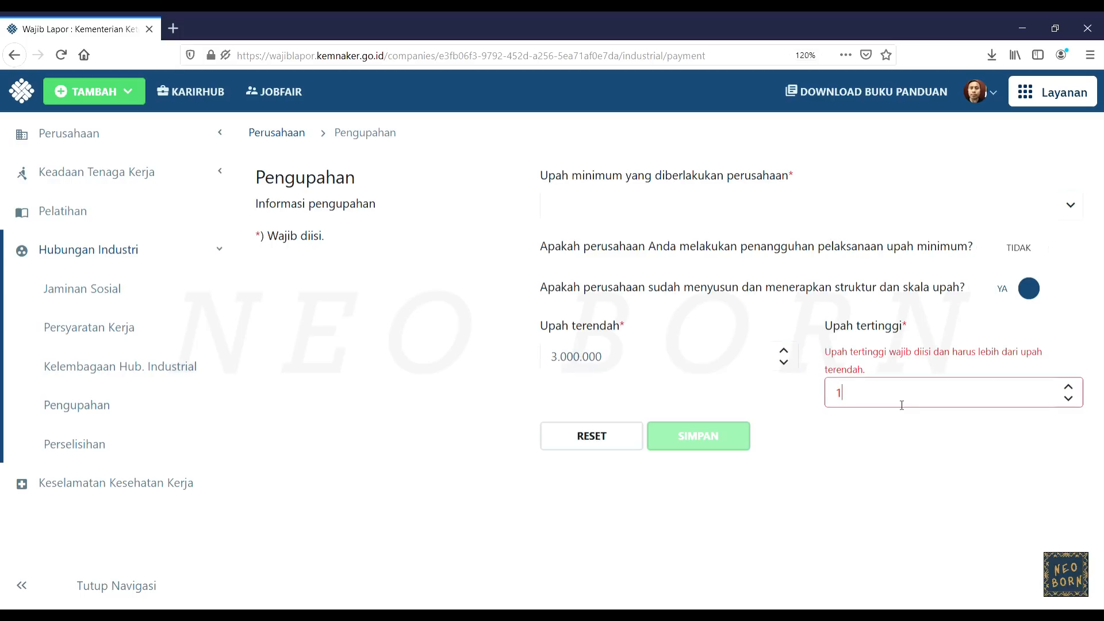
{"action": "type", "text": "0.000.00"}
{"action": "type", "text": "0"}
{"action": "left_click", "coordinate": [844, 459]}
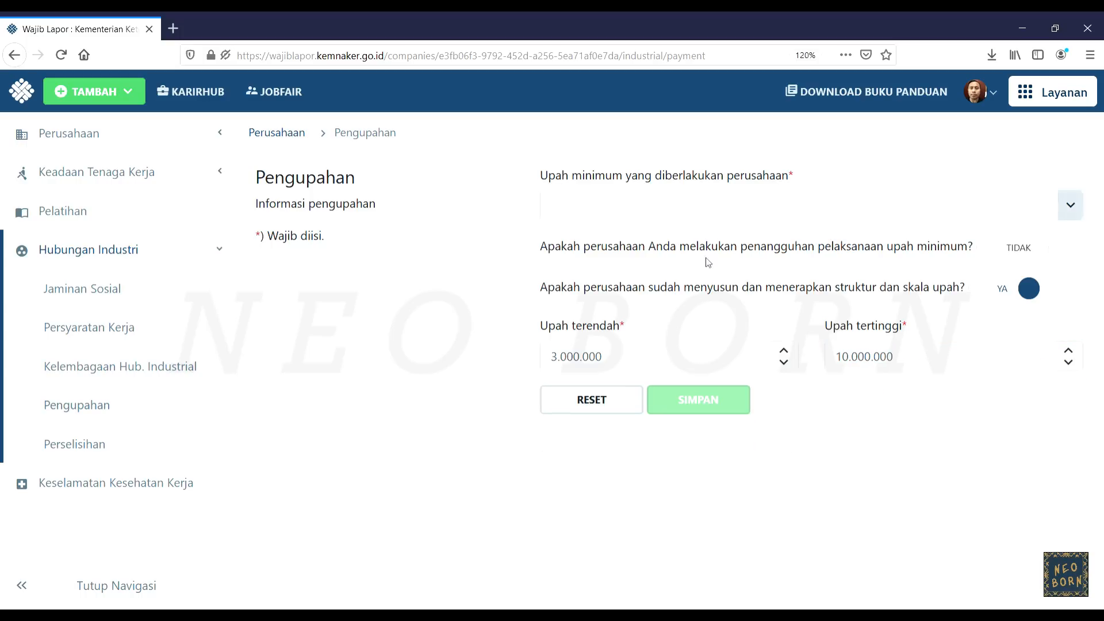
Glance at the Perselisihan records, then on K3 answer YA to having a P2K3 permit.
{"action": "left_click", "coordinate": [124, 444]}
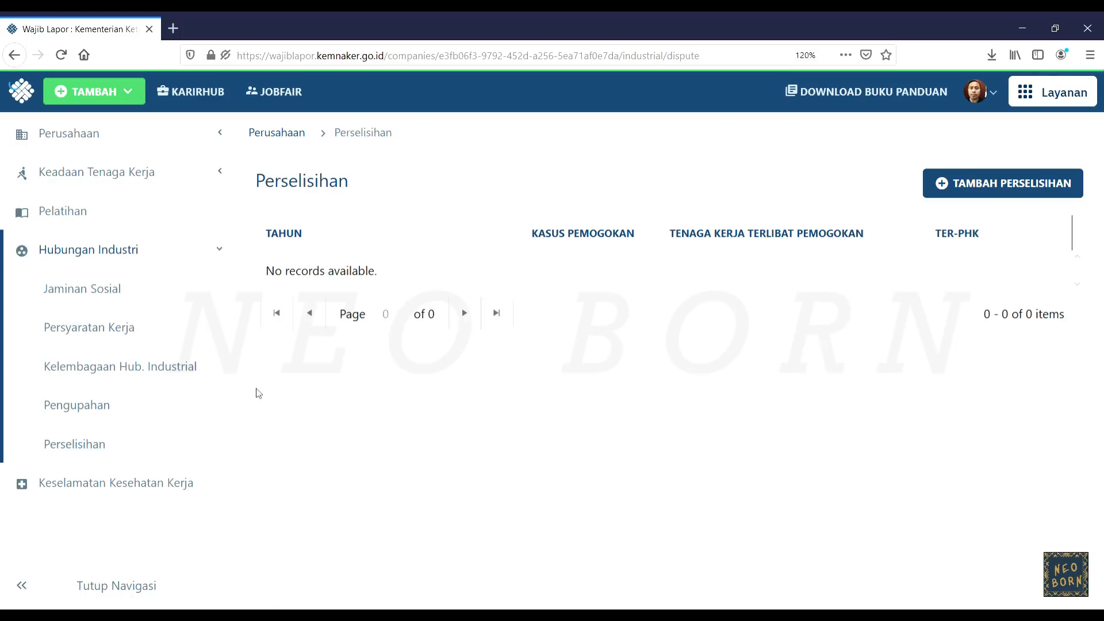
{"action": "left_click", "coordinate": [962, 188]}
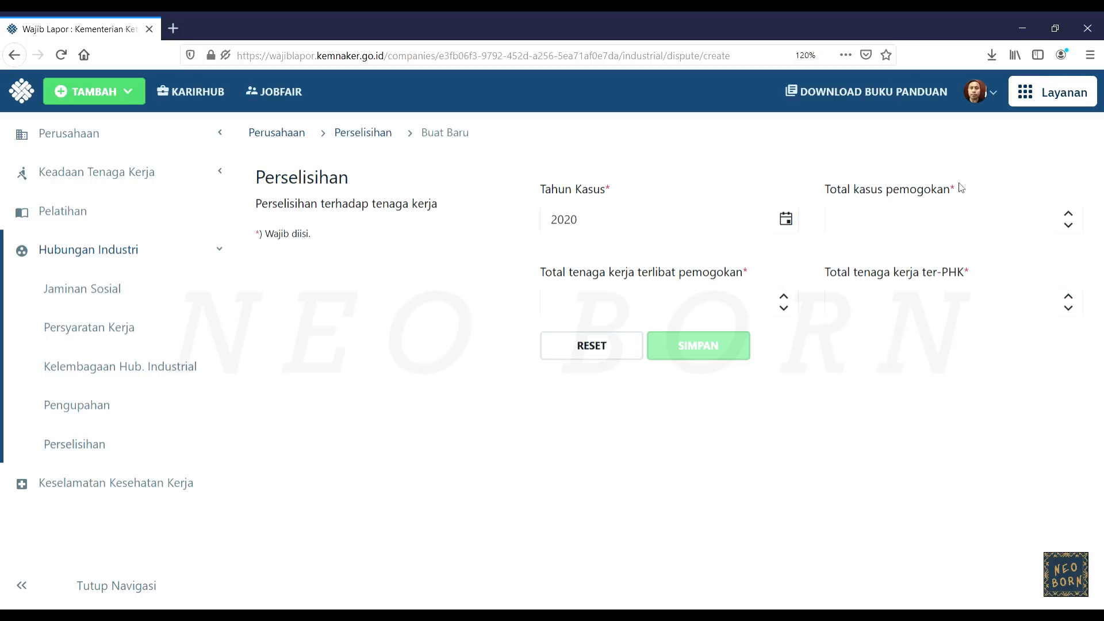
{"action": "left_click", "coordinate": [126, 490]}
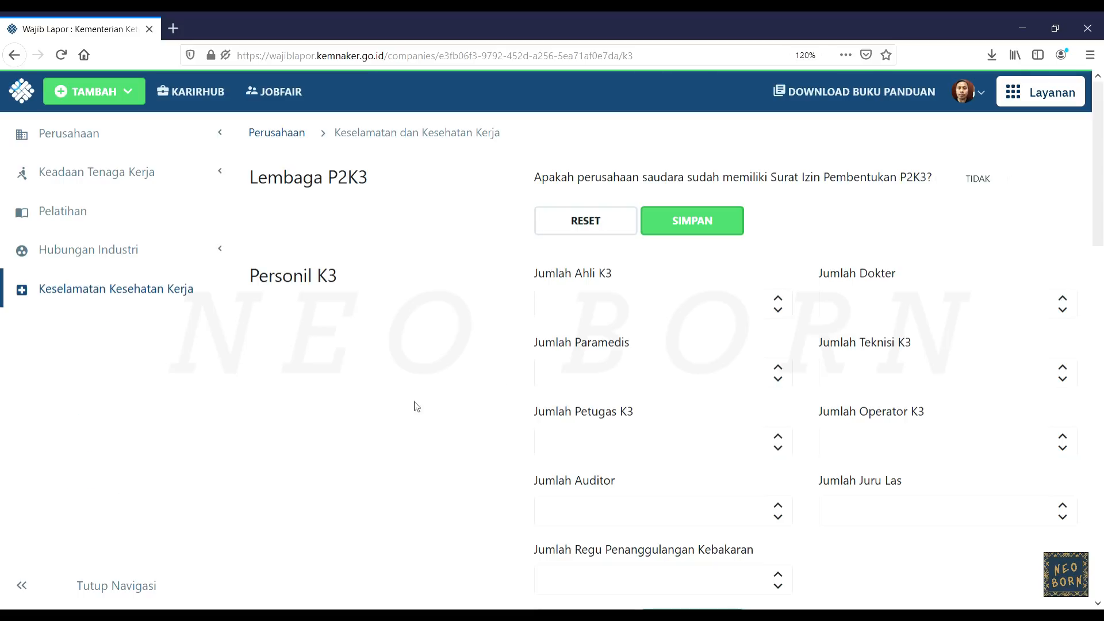
{"action": "left_click", "coordinate": [995, 180]}
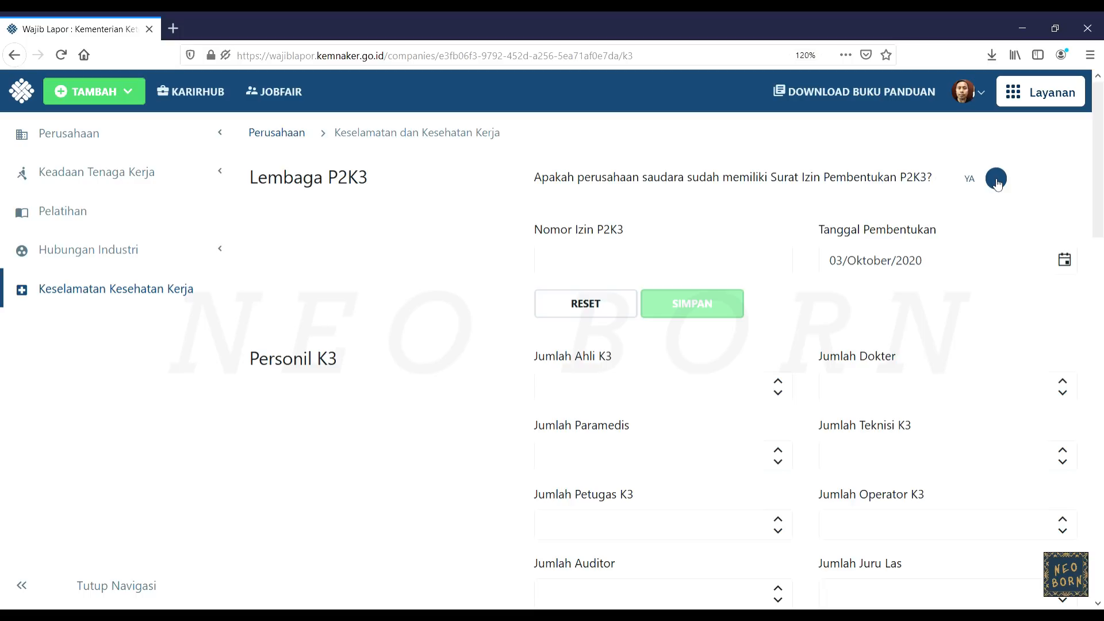
{"action": "left_click", "coordinate": [996, 181]}
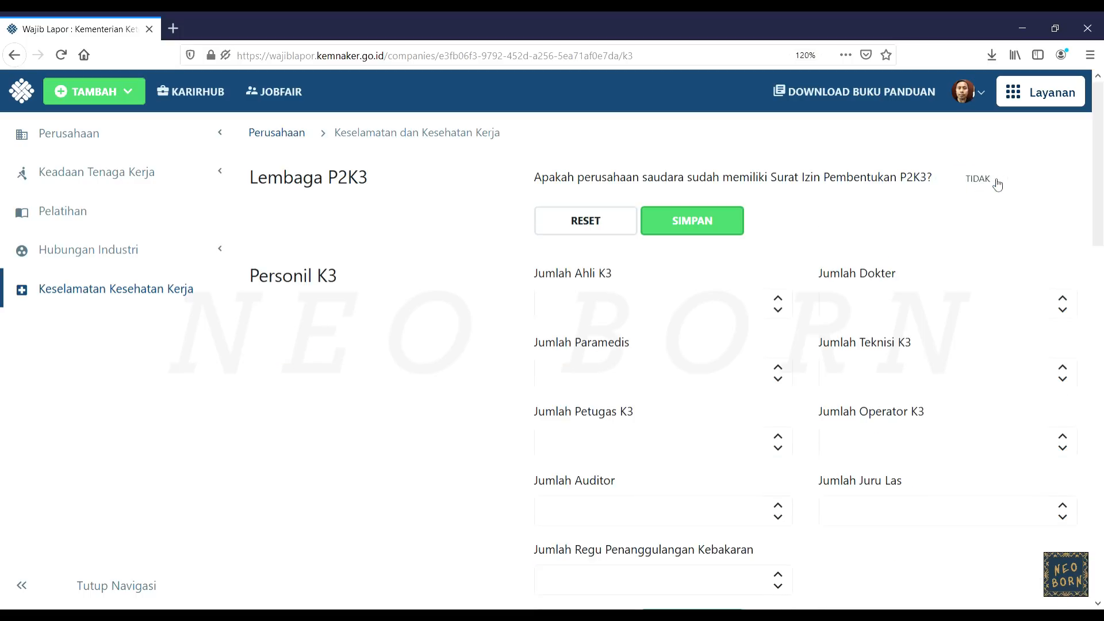
{"action": "left_click", "coordinate": [997, 183]}
Set Keberadaan Alat counts to 0: Bejana Tekan, Alat Baru, Instalasi Pemadam and Sarana Proteksi Kebakaran.
{"action": "left_click_drag", "start_coordinate": [1096, 180], "coordinate": [1101, 240]}
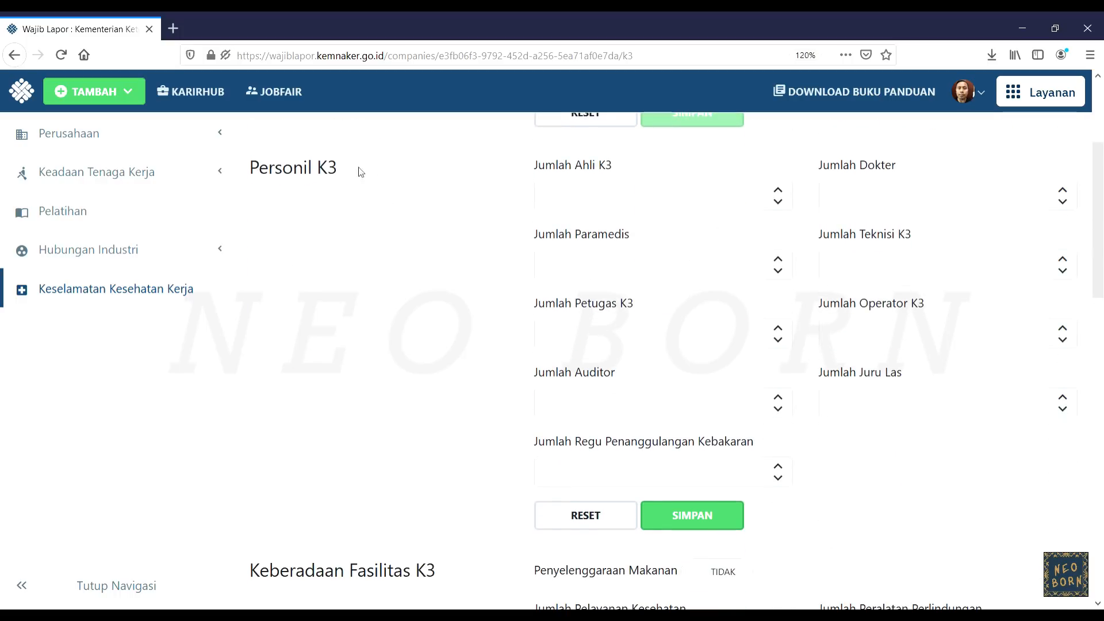
{"action": "scroll", "coordinate": [699, 331], "scroll_direction": "down", "scroll_amount": 6}
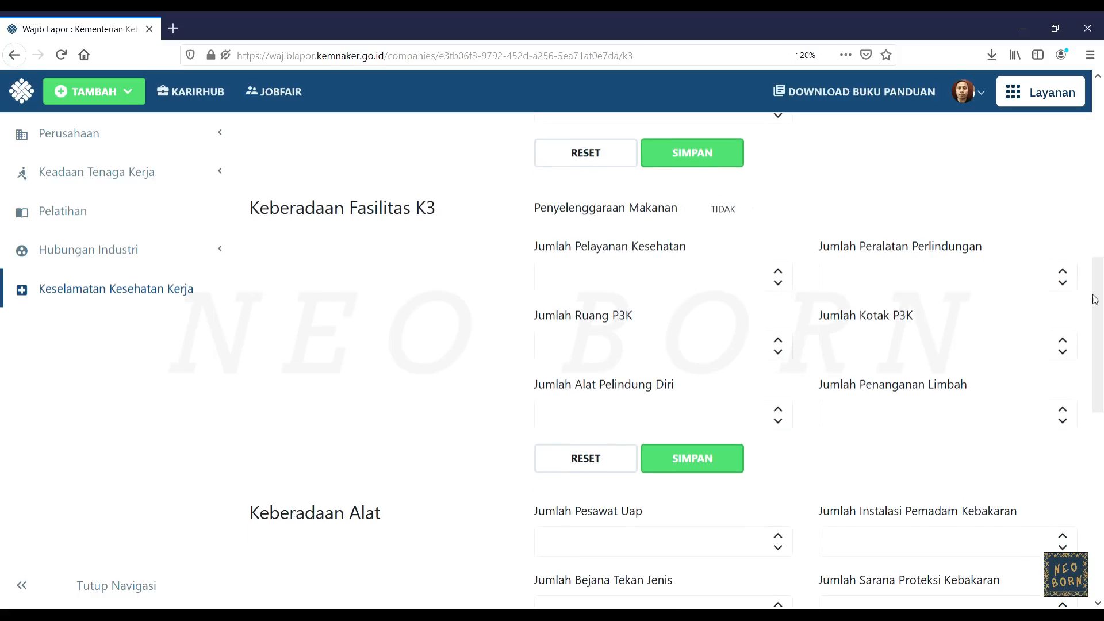
{"action": "scroll", "coordinate": [633, 311], "scroll_direction": "down", "scroll_amount": 3}
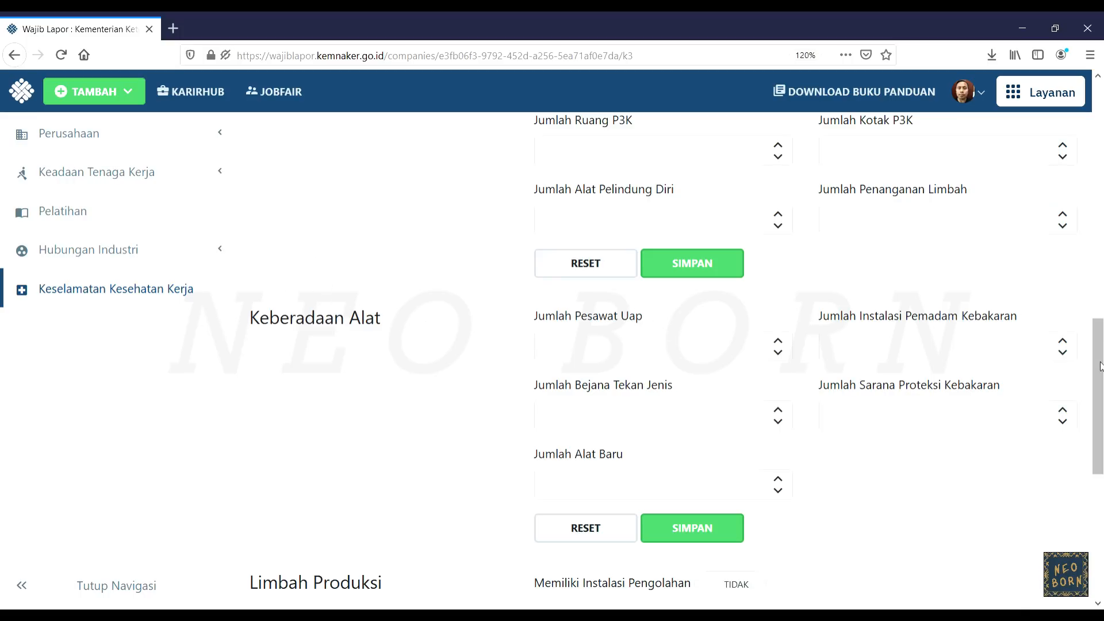
{"action": "left_click", "coordinate": [644, 358]}
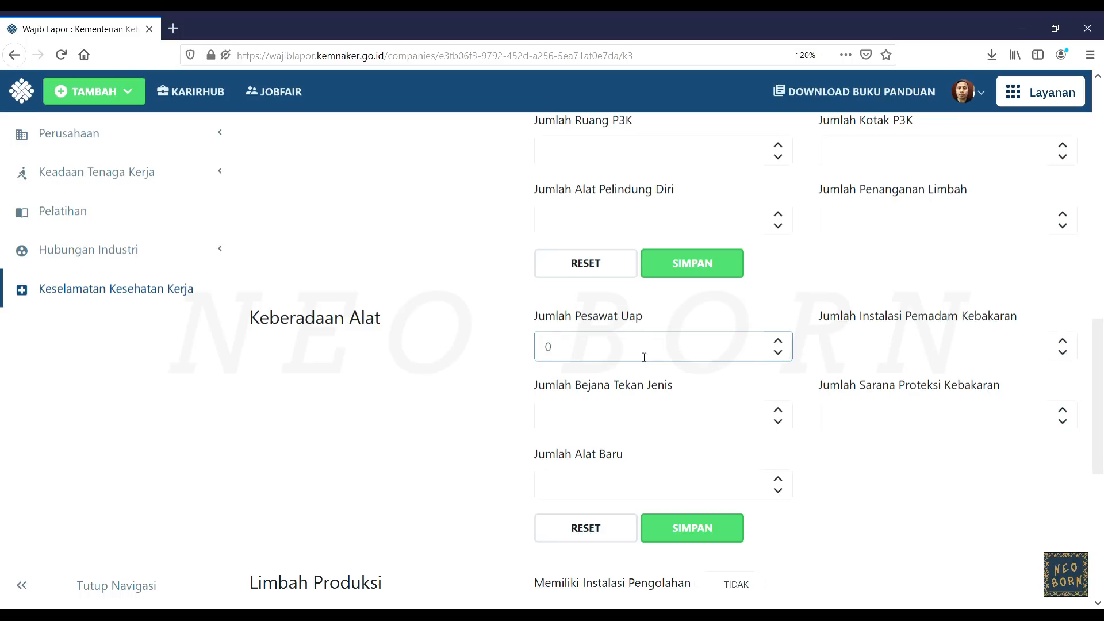
{"action": "left_click", "coordinate": [633, 418]}
{"action": "type", "text": "0"}
{"action": "left_click", "coordinate": [600, 499]}
{"action": "type", "text": "0"}
{"action": "left_click", "coordinate": [875, 347]}
{"action": "type", "text": "0"}
{"action": "left_click", "coordinate": [852, 425]}
{"action": "type", "text": "0"}
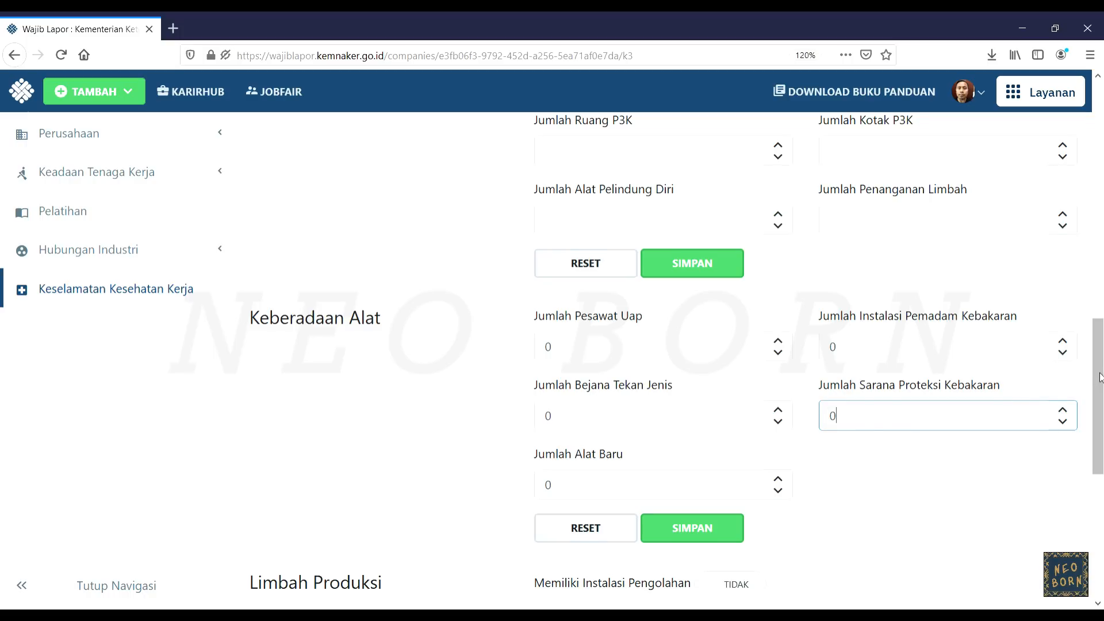
Leave waste treatment and third-party pickup at TIDAK, and start a new Keberadaan Bahan entry.
{"action": "scroll", "coordinate": [1100, 403], "scroll_direction": "down", "scroll_amount": 3}
{"action": "left_click_drag", "start_coordinate": [1100, 407], "coordinate": [1102, 474]}
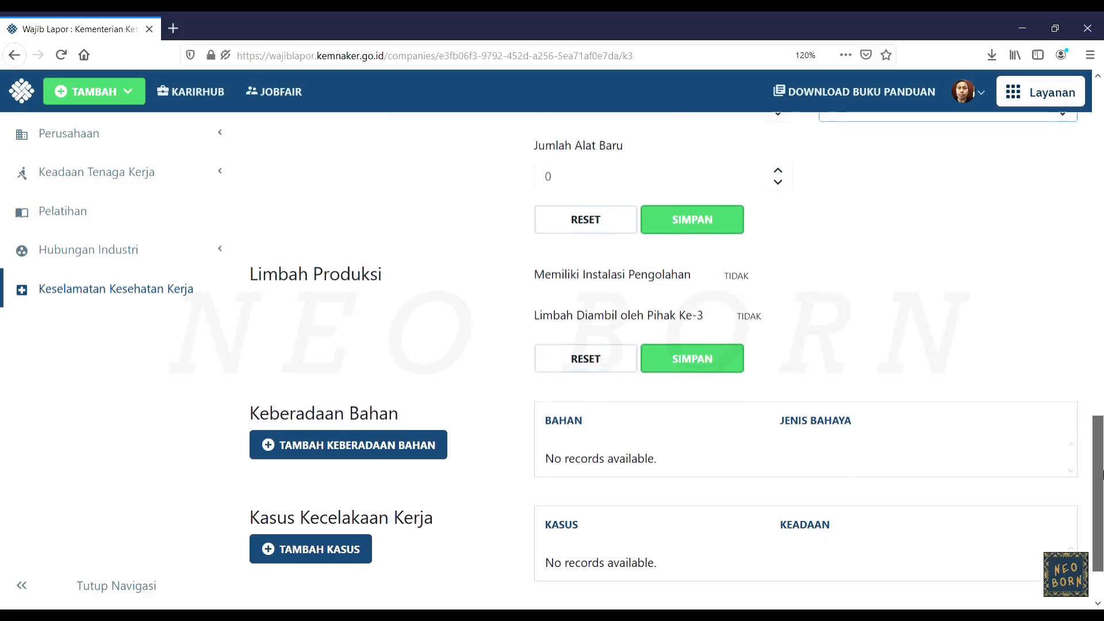
{"action": "left_click", "coordinate": [737, 278]}
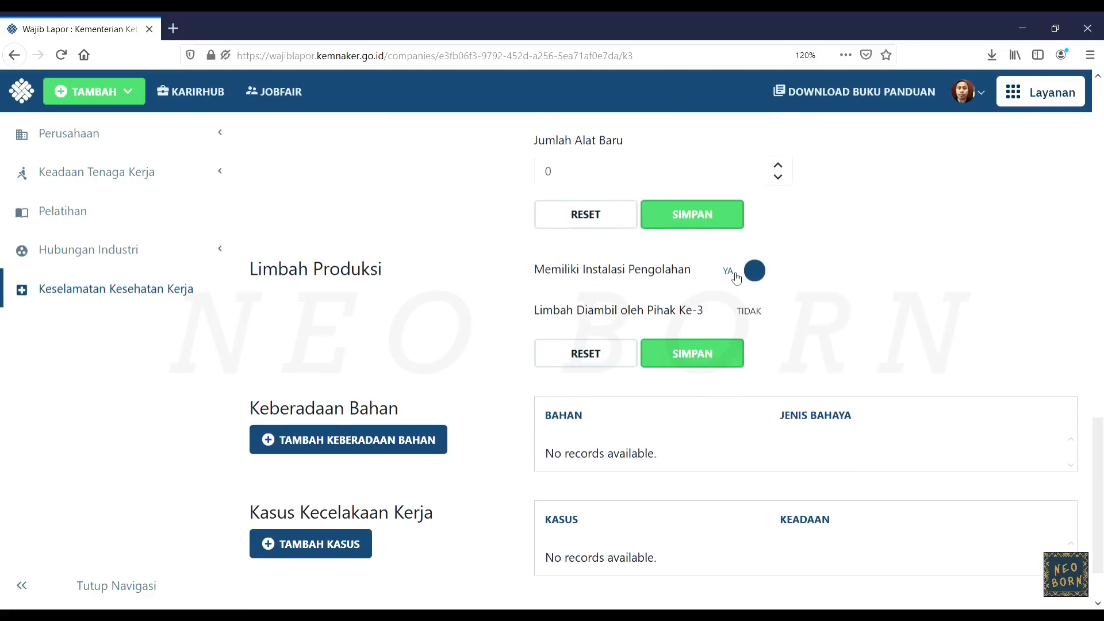
{"action": "left_click", "coordinate": [748, 304]}
{"action": "left_click", "coordinate": [752, 275]}
{"action": "left_click", "coordinate": [743, 316]}
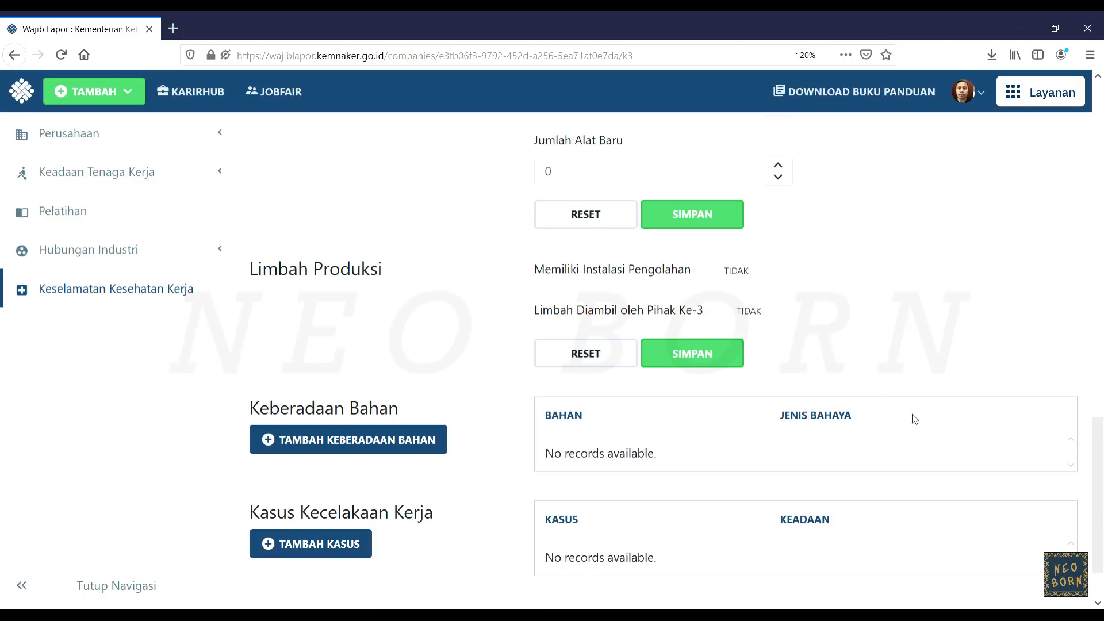
{"action": "left_click", "coordinate": [348, 439]}
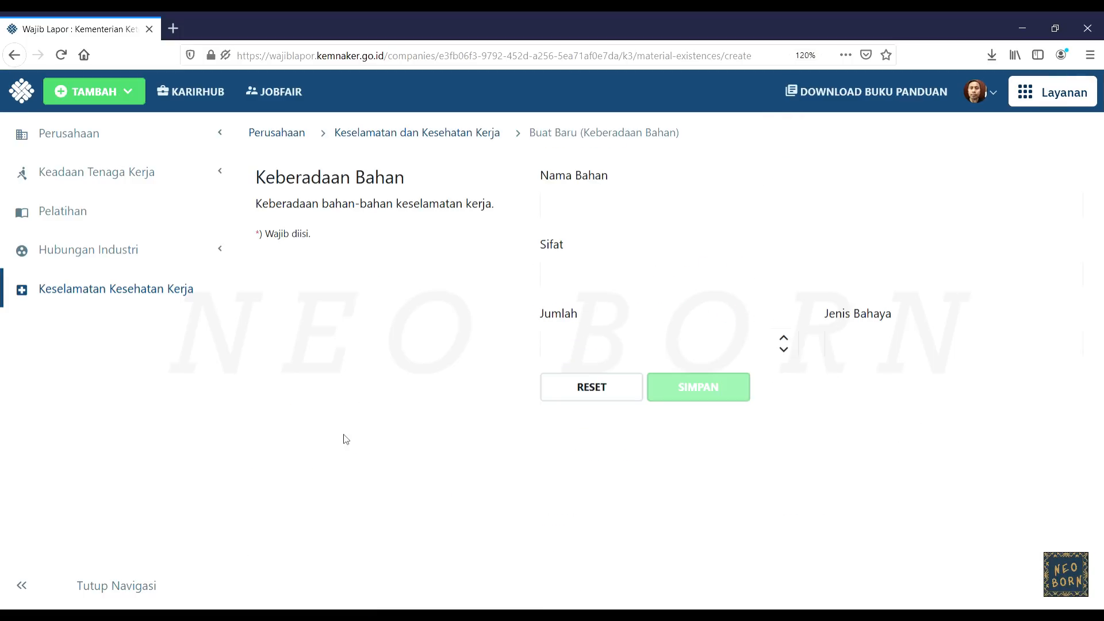
Look at the work accident form, then save the K3 facilities data.
{"action": "left_click", "coordinate": [96, 299]}
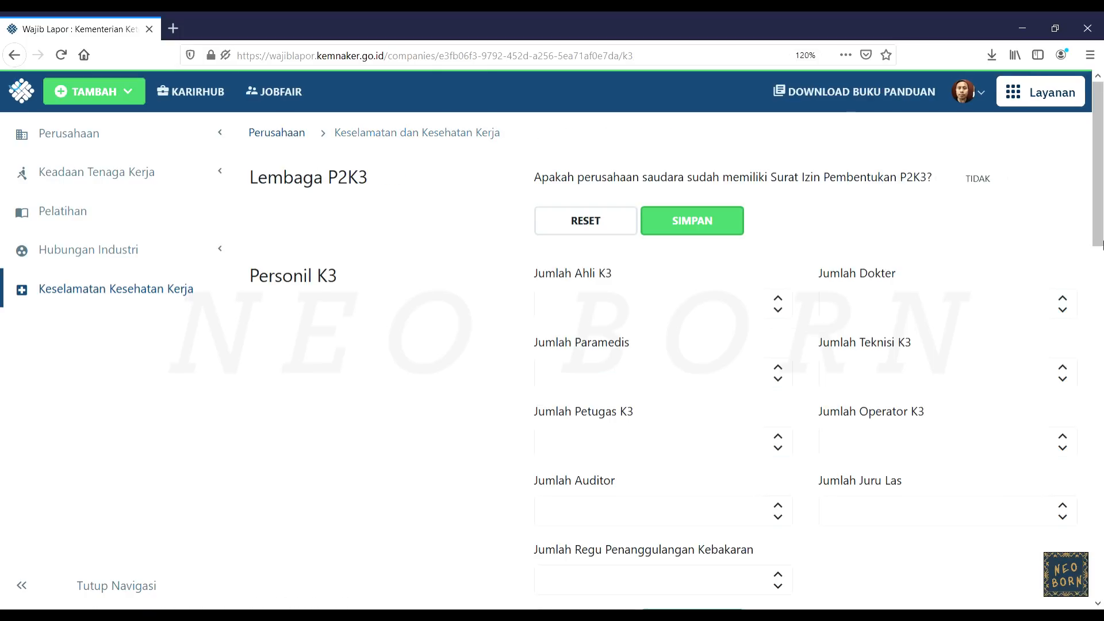
{"action": "scroll", "coordinate": [805, 345], "scroll_direction": "down", "scroll_amount": 20}
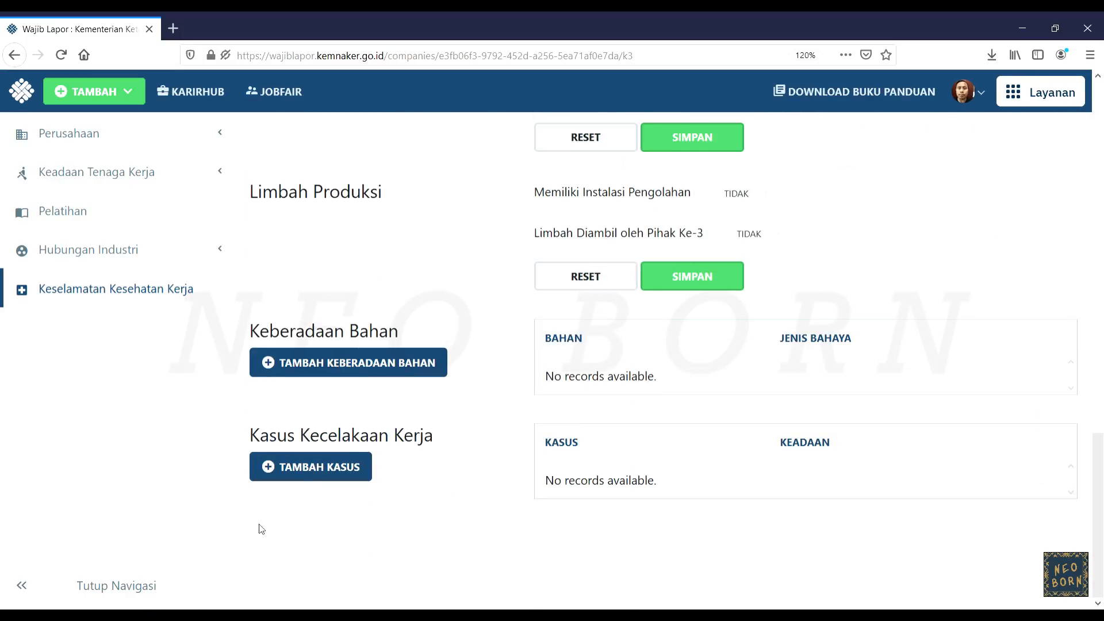
{"action": "left_click", "coordinate": [299, 478]}
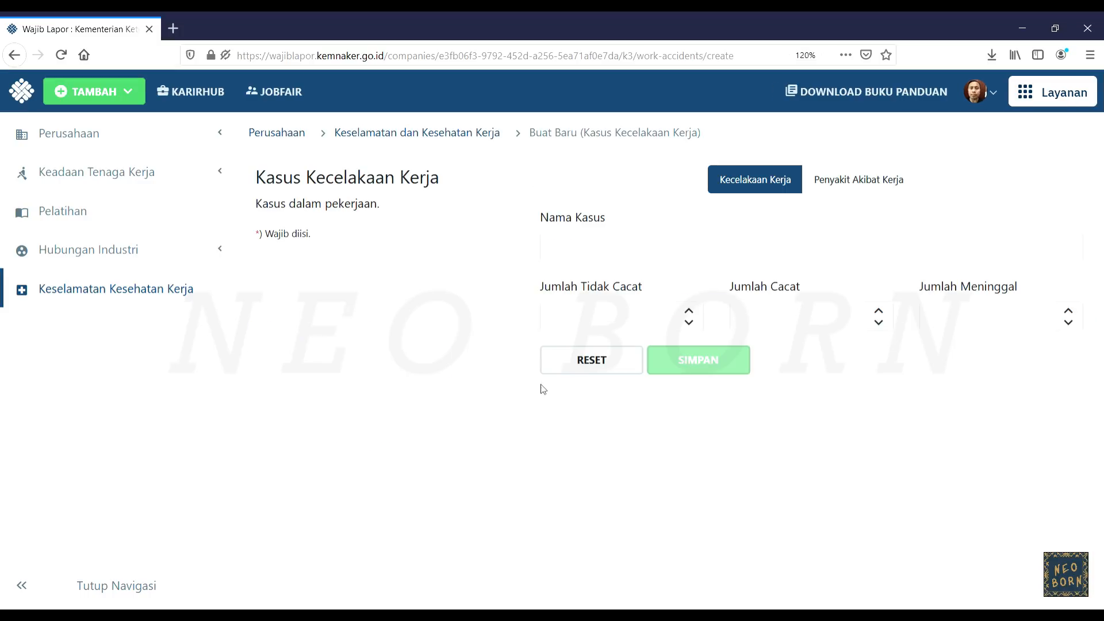
{"action": "left_click", "coordinate": [171, 290]}
{"action": "left_click", "coordinate": [688, 229]}
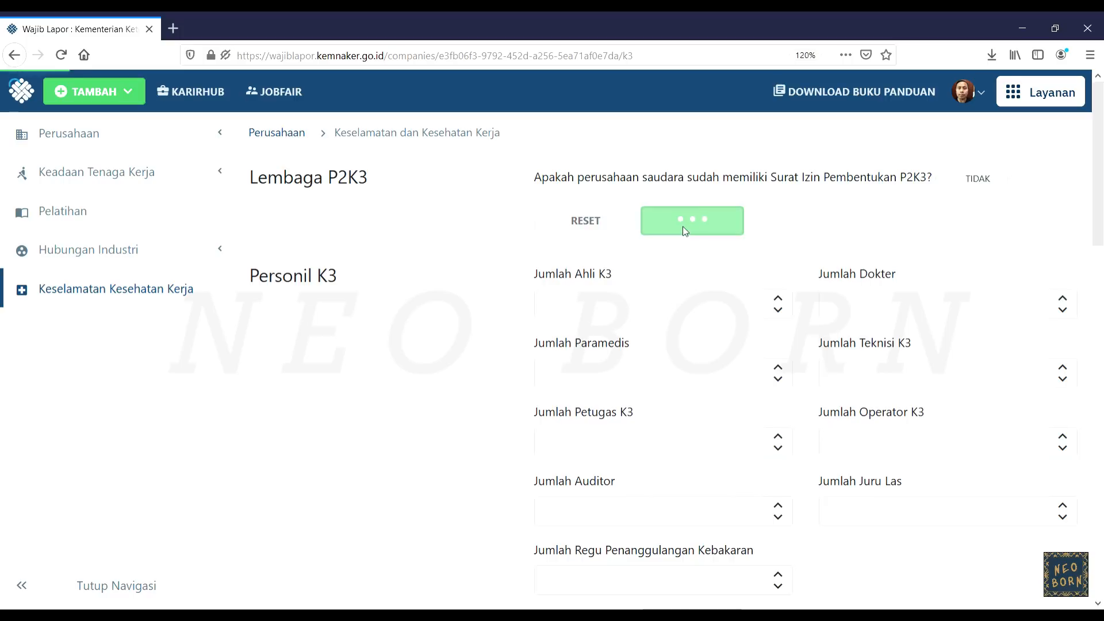
Expand Perusahaan in the sidebar and go to the Pelaporan page.
{"action": "left_click", "coordinate": [123, 138]}
{"action": "left_click", "coordinate": [115, 175]}
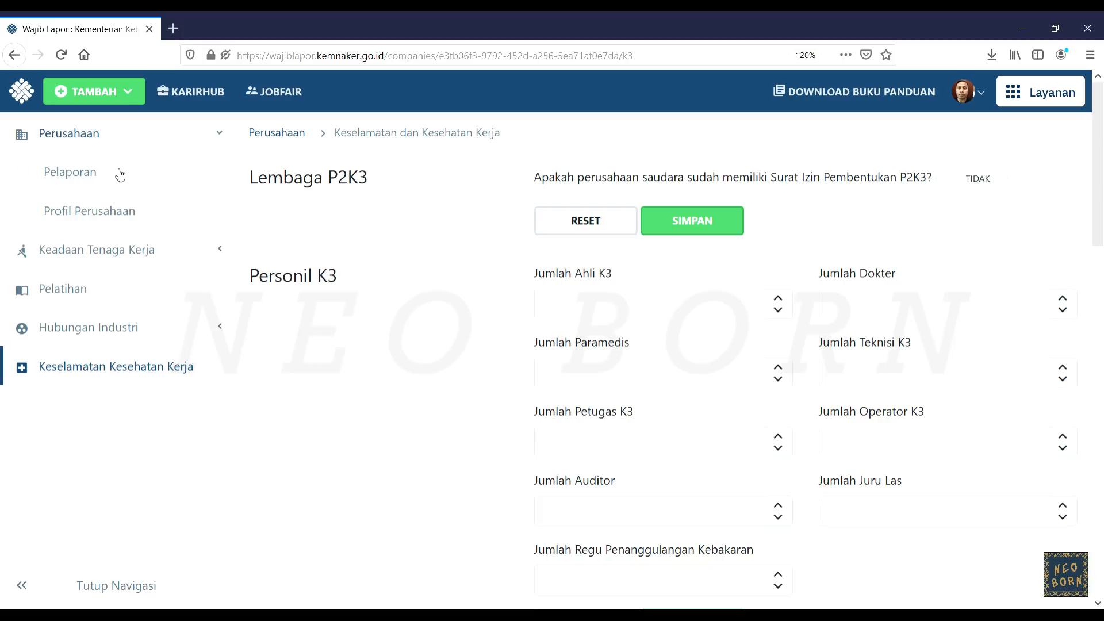
{"action": "left_click", "coordinate": [119, 175]}
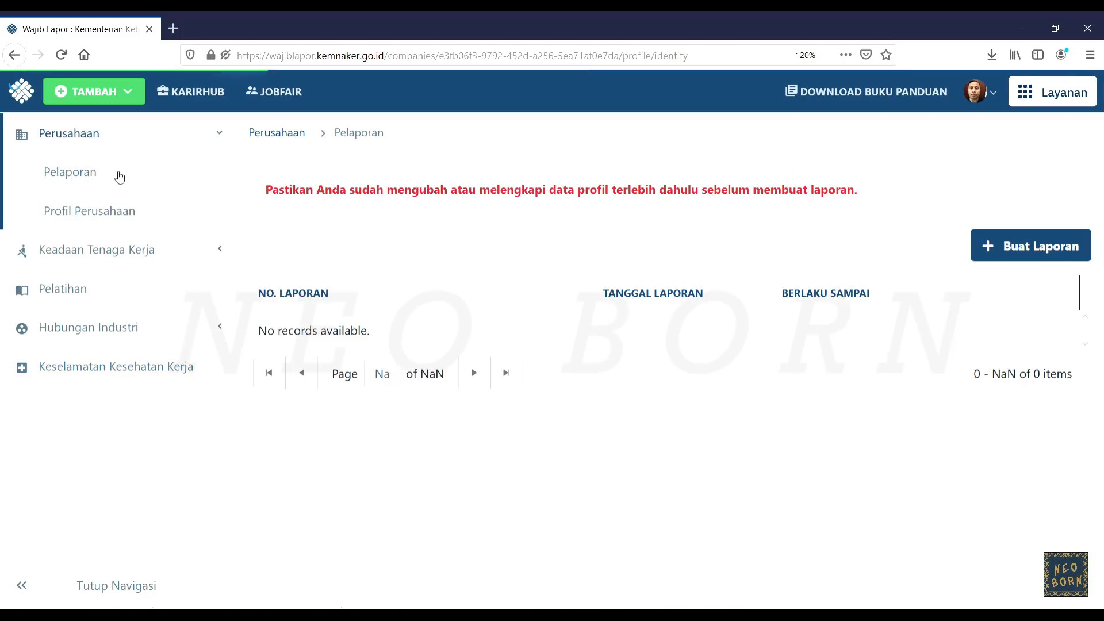
Issue a report valid until 16 Jul 2021 after accepting the statement, and print it as Bentuk Laporan.
{"action": "left_click", "coordinate": [1006, 237]}
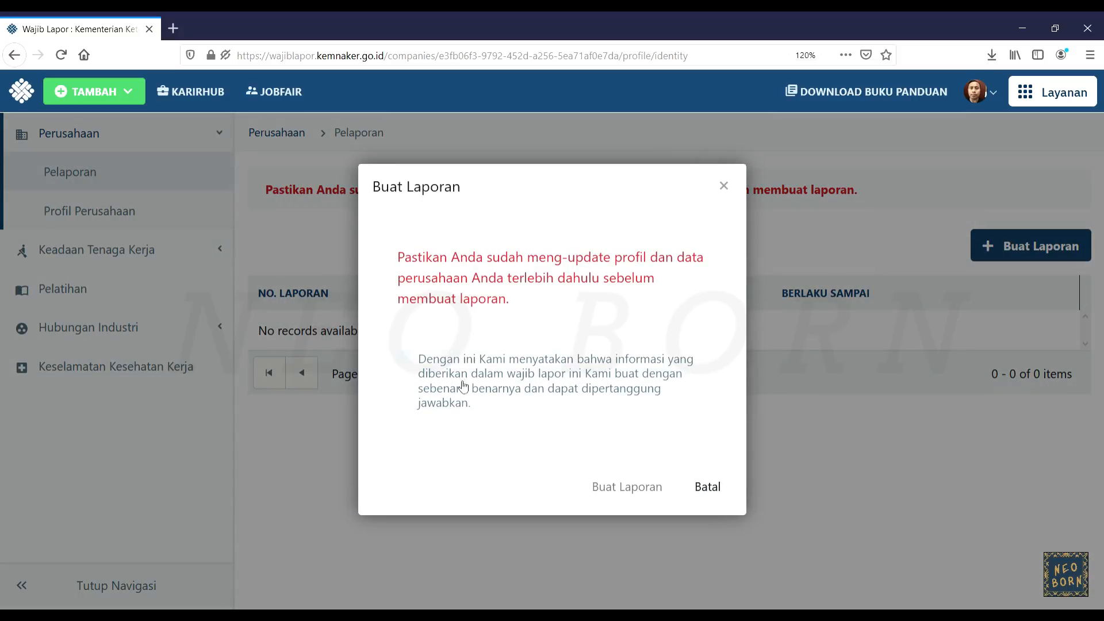
{"action": "left_click", "coordinate": [405, 358]}
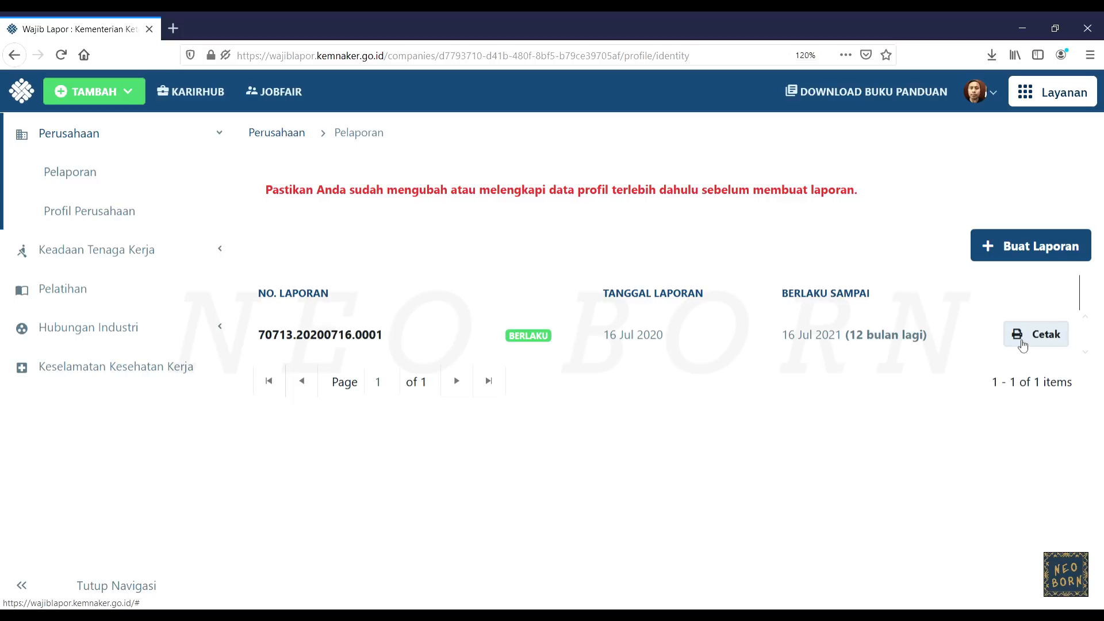
{"action": "left_click", "coordinate": [1022, 344]}
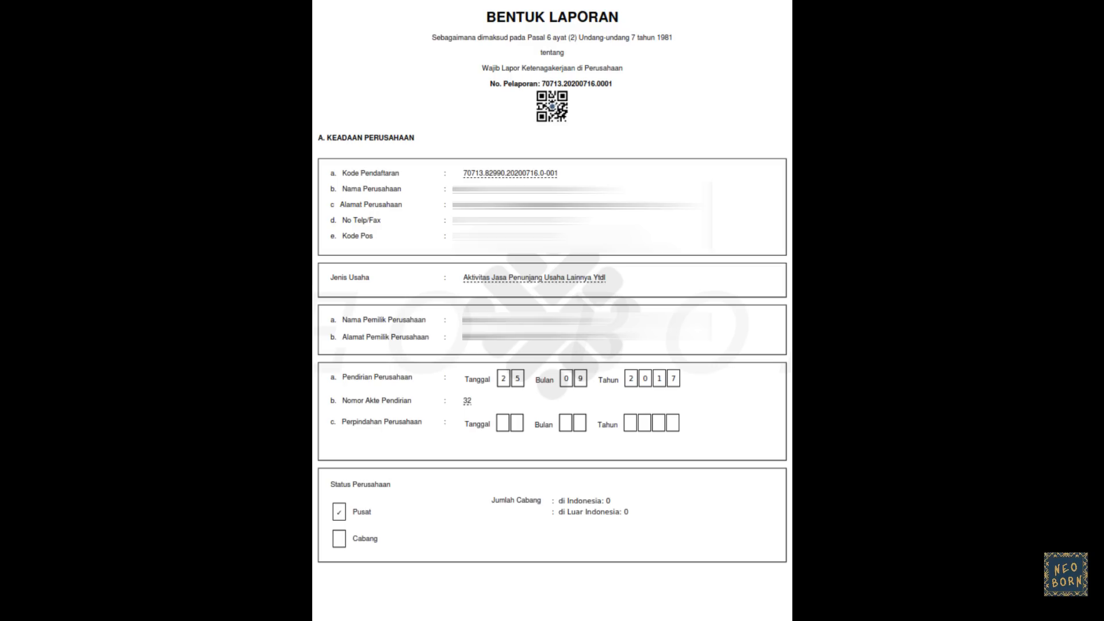